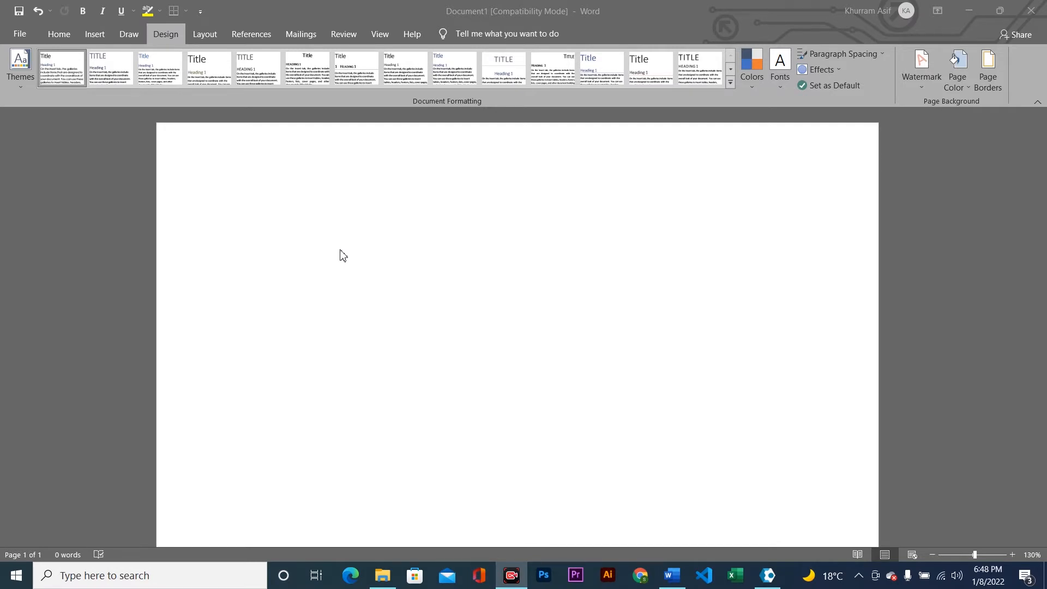
Generate four paragraphs of sample text in the blank document with =rand(4)
click(307, 226)
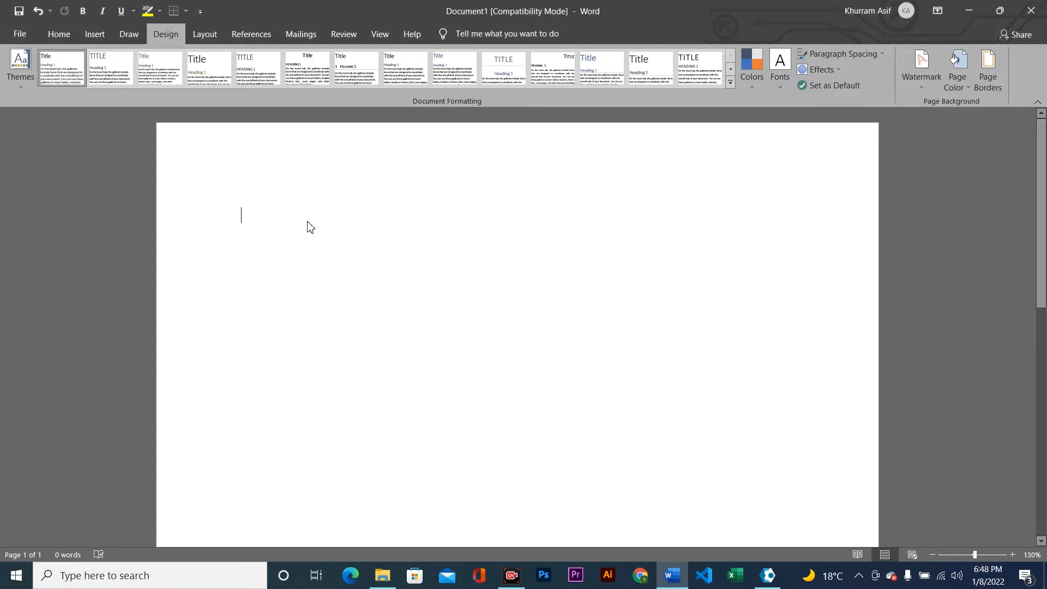
text(=rand)
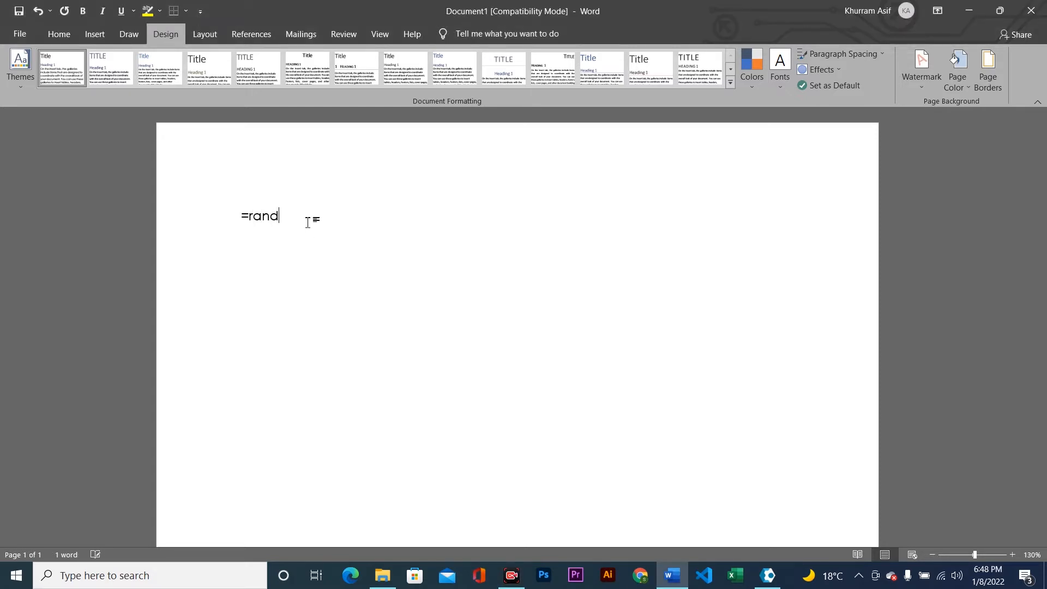
text((4))
key(Return)
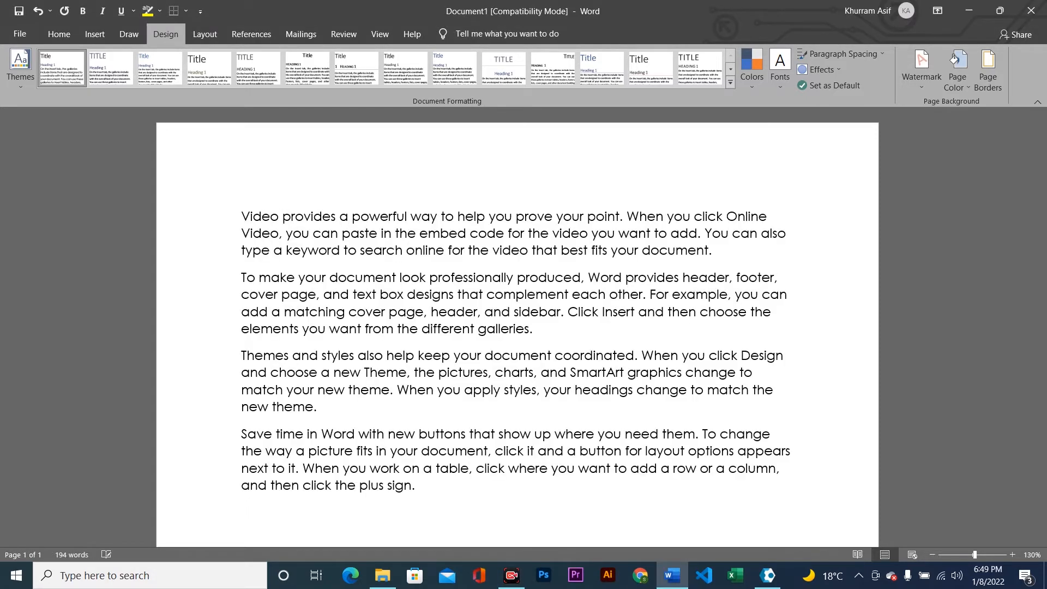
Add the line "Chapter # 1" on its own above the first paragraph
click(242, 218)
key(Return)
key(Up)
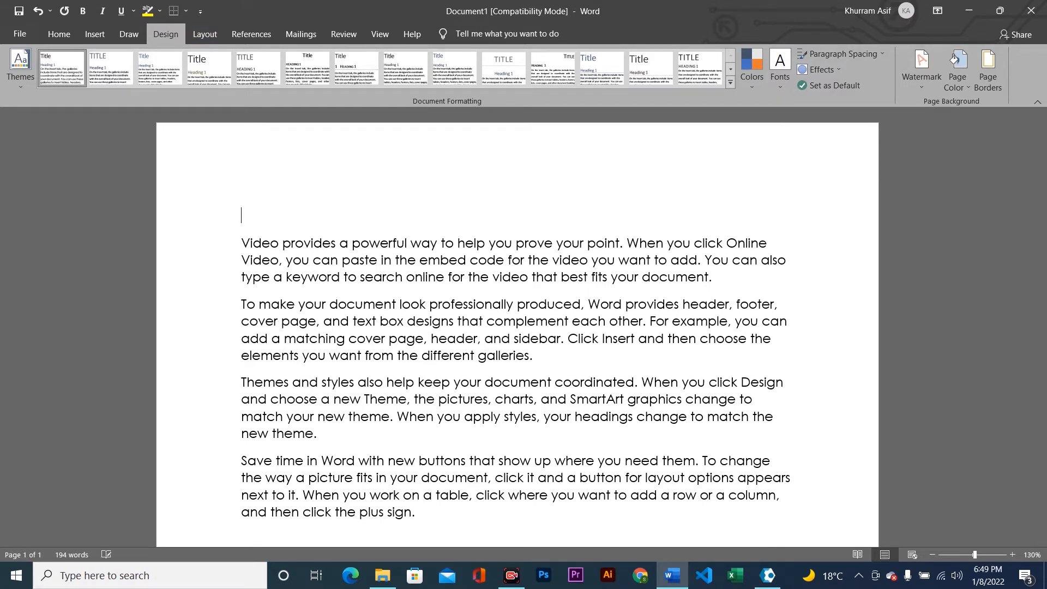
text(Chapter # m1)
key(Delete)
key(Delete)
key(Delete)
key(Delete)
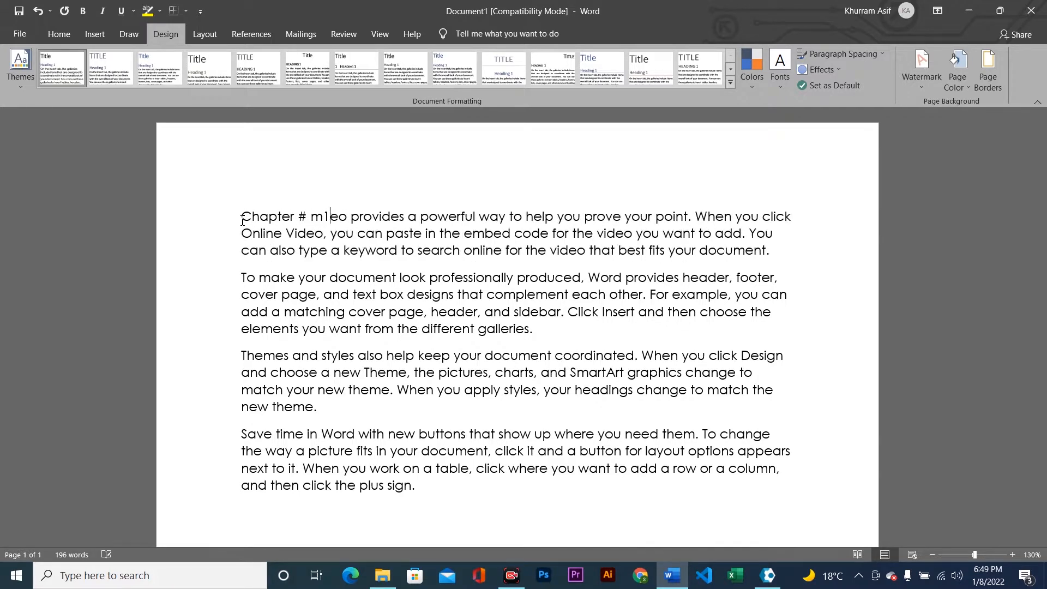
key(ctrl+z)
key(ctrl+z)
key(ctrl+z)
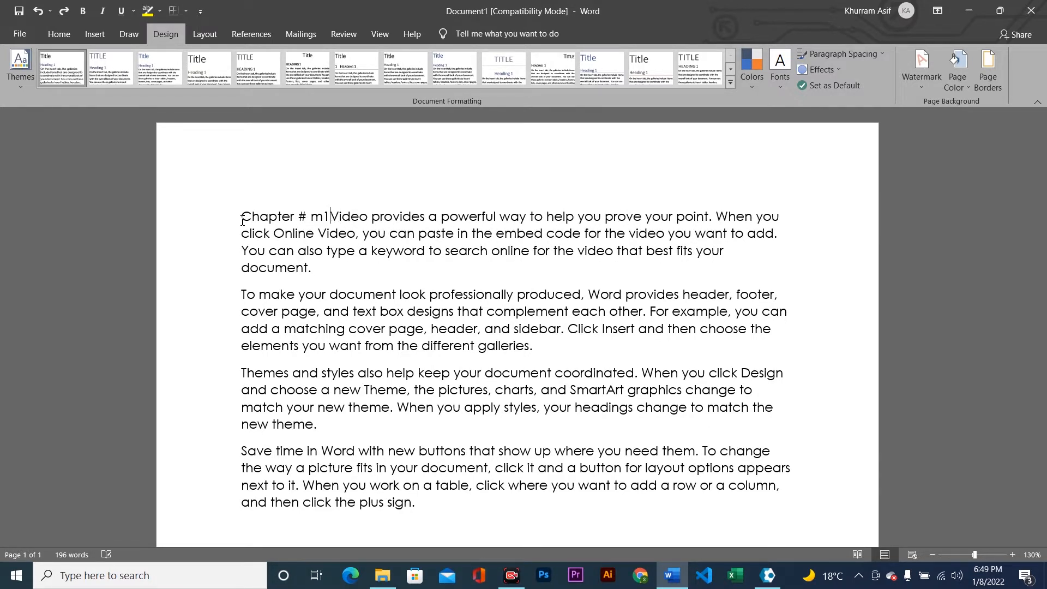
key(Return)
key(ctrl+z)
key(ctrl+z)
key(BackSpace)
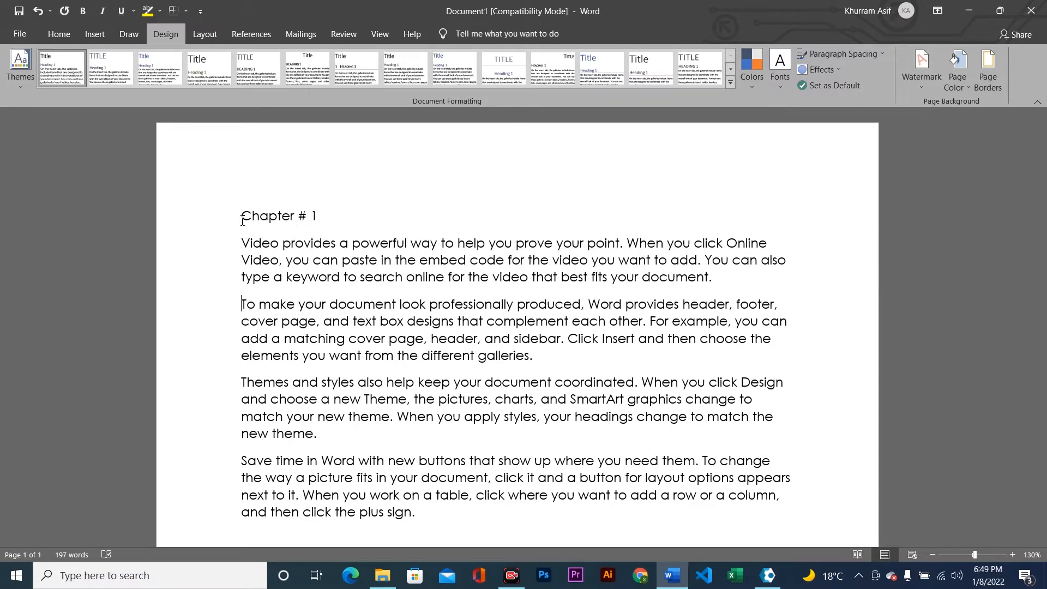
Add the line "Introduction - Type" above the paragraph beginning "To make your document look"
key(Return)
text(in)
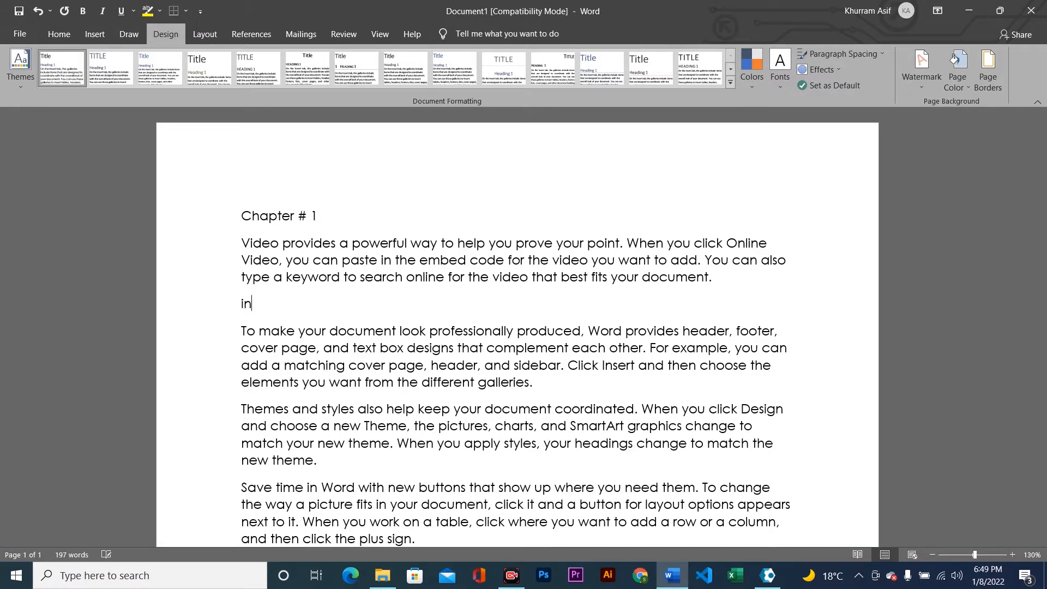
text(troduction - Tyoe)
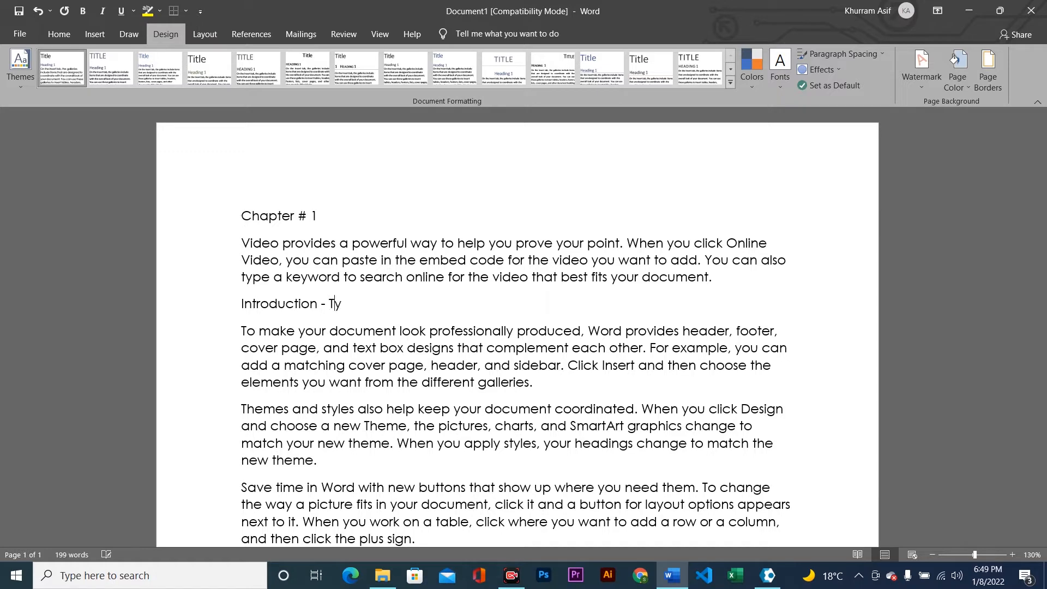
key(BackSpace)
key(BackSpace)
text(pe)
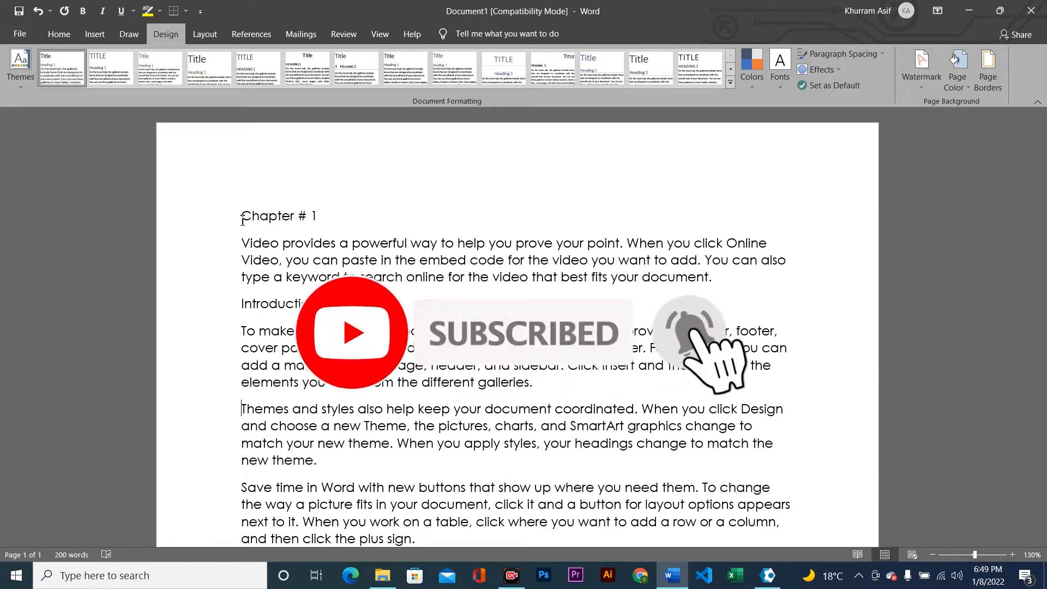
Add the line "Help" above the paragraph beginning "Themes and styles also help"
click(241, 409)
key(Return)
text(Help)
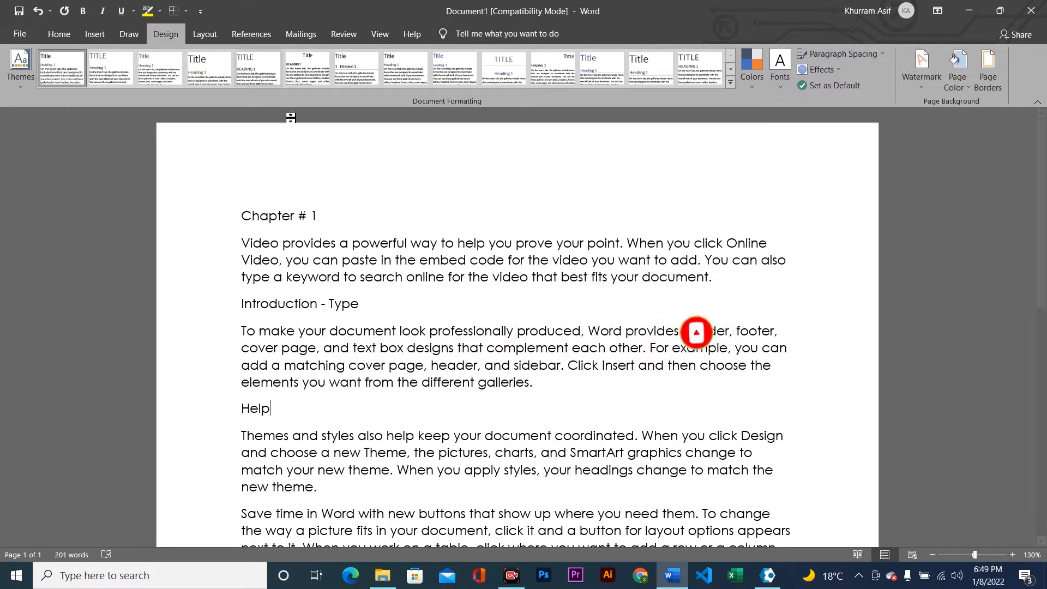
Apply the Heading 1 style to the "Chapter # 1" line
click(325, 217)
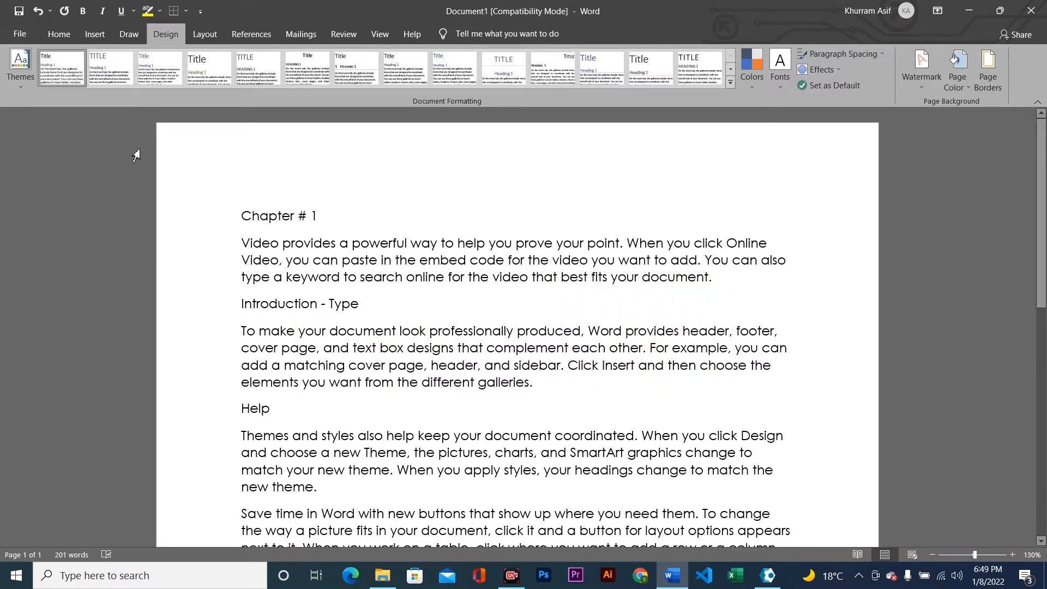
click(64, 36)
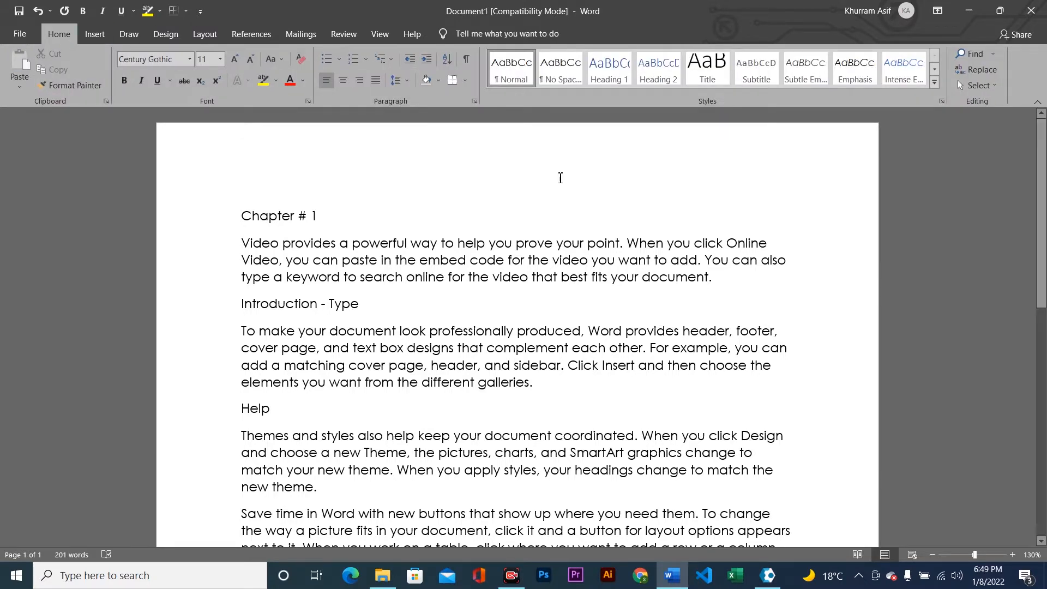
click(611, 82)
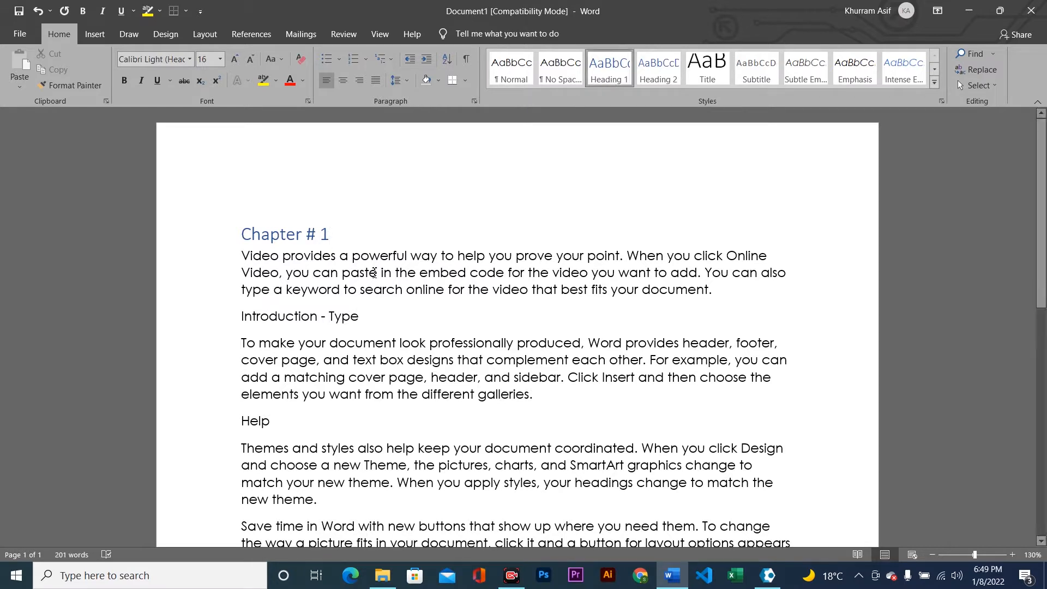
Apply the Heading 2 style to "Introduction - Type" and the Heading 3 style to "Help"
click(360, 316)
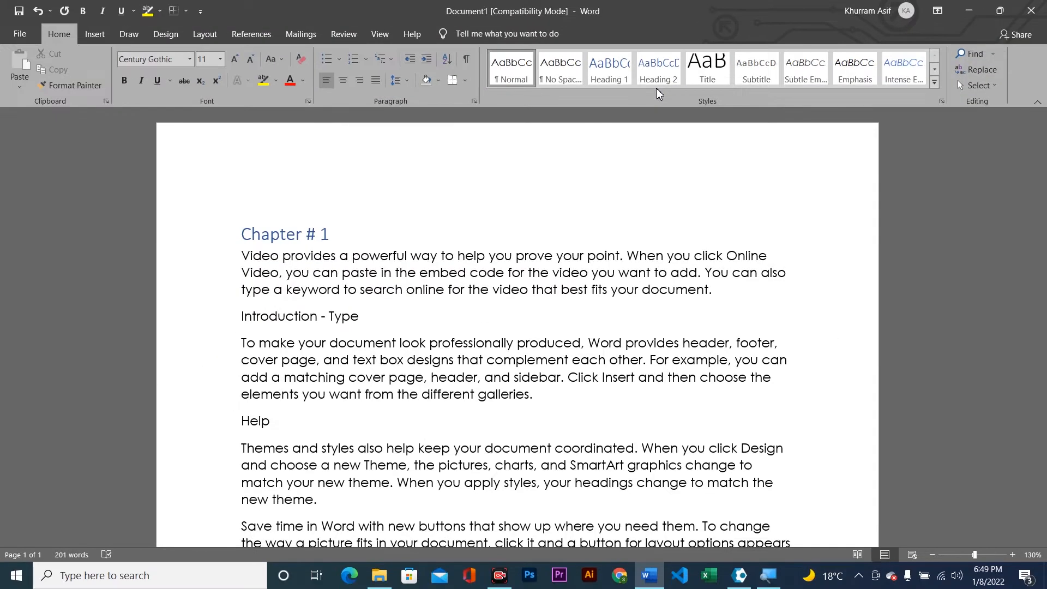
click(658, 75)
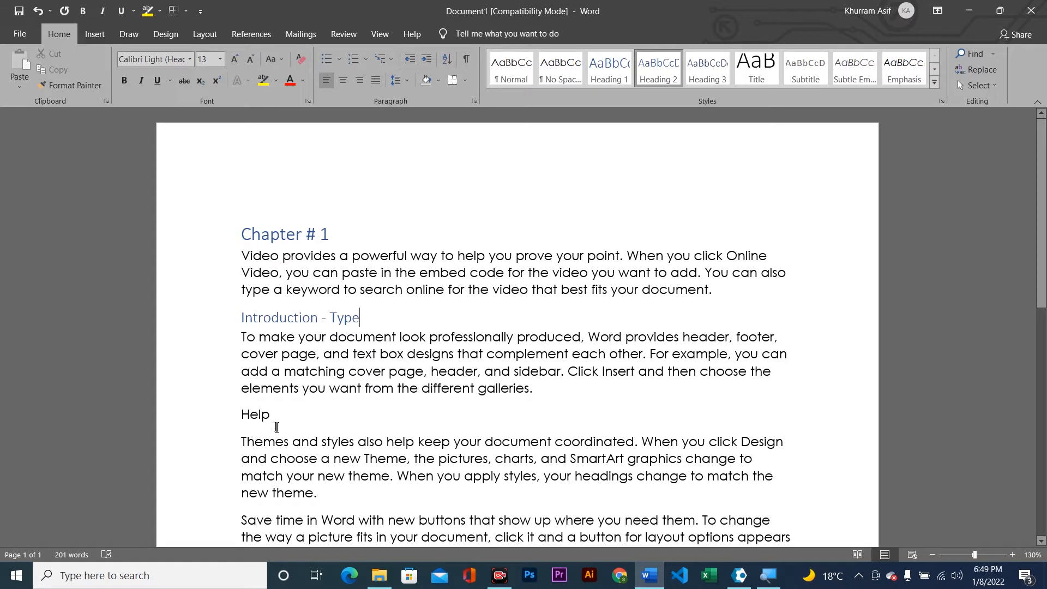
click(277, 427)
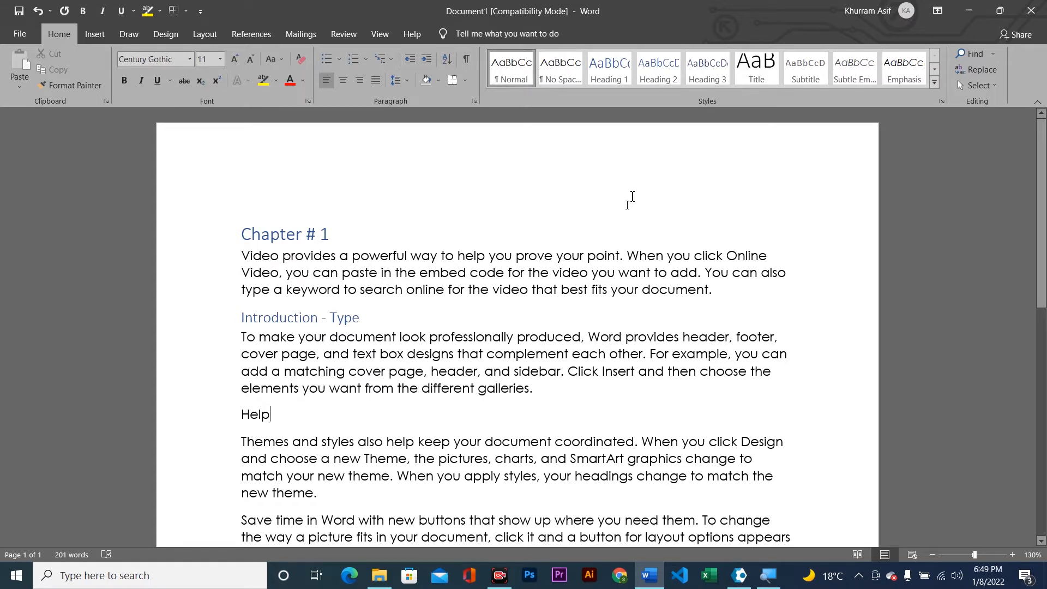
click(713, 72)
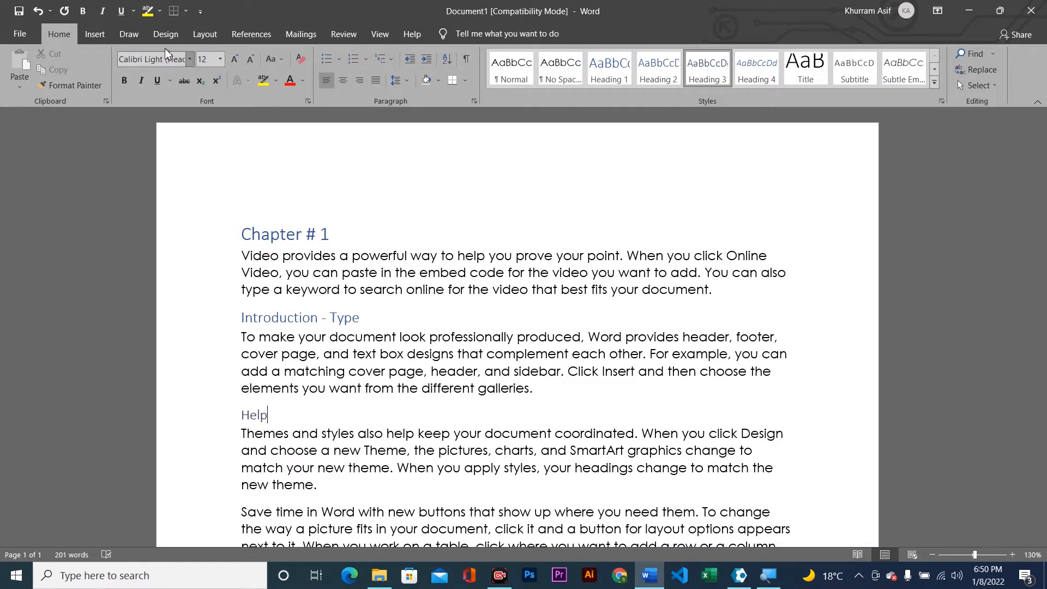
Apply the Ion Boardroom theme and the Shaded style set to the document
click(160, 34)
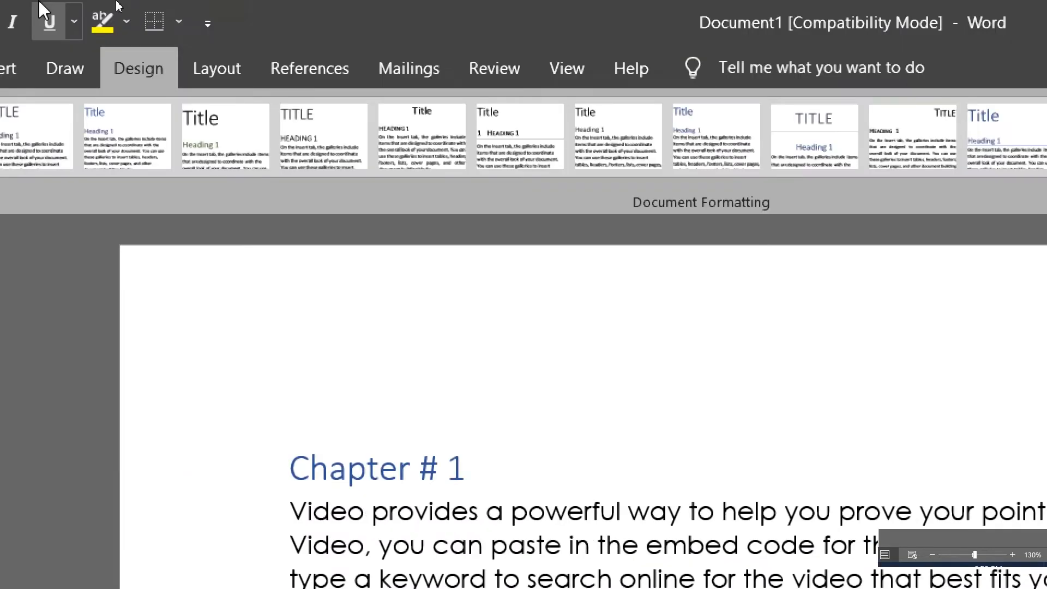
click(50, 146)
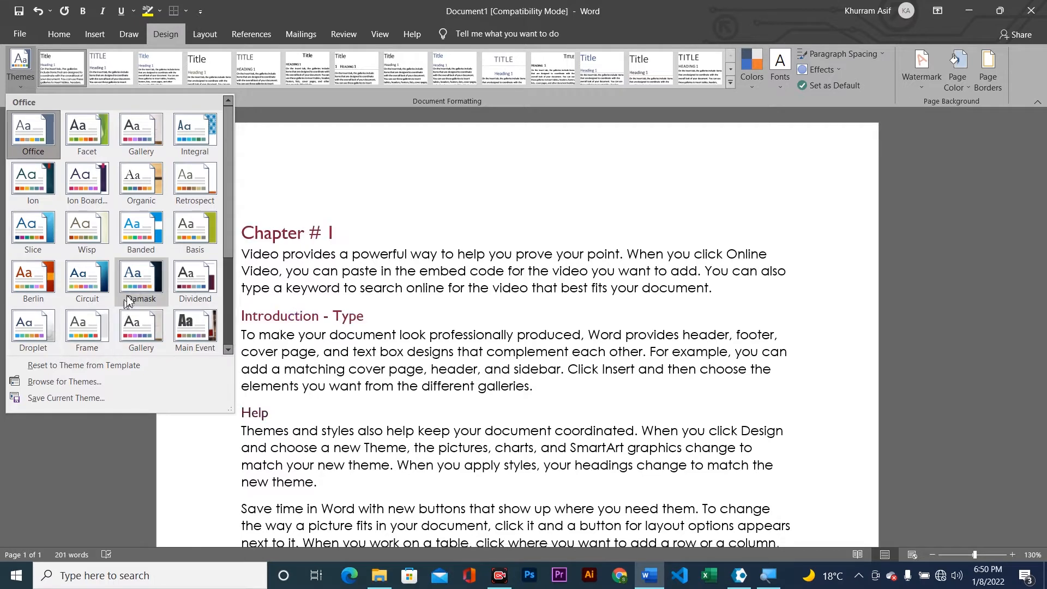
click(85, 182)
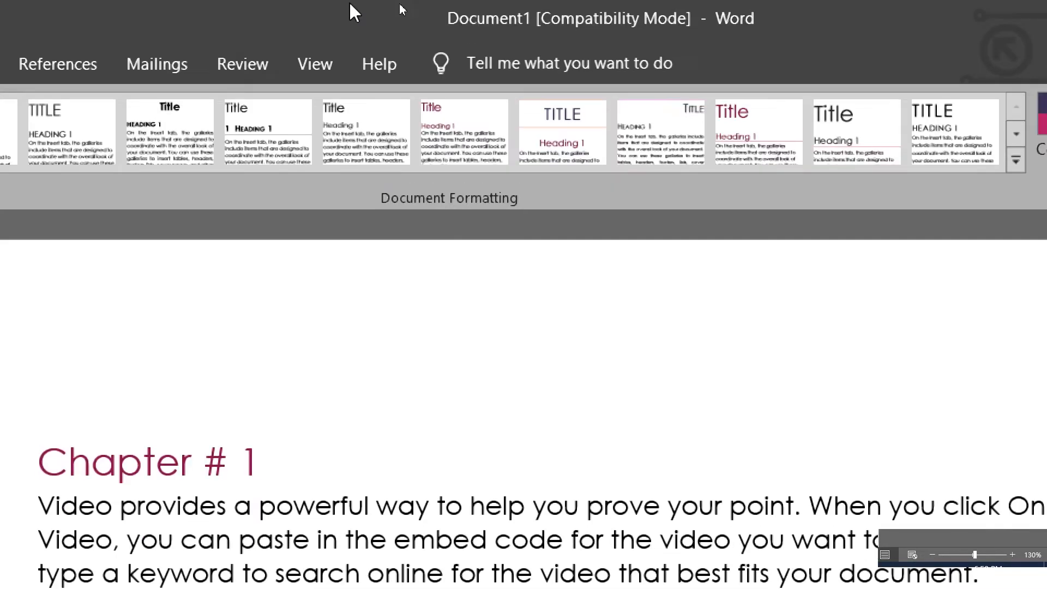
click(1015, 159)
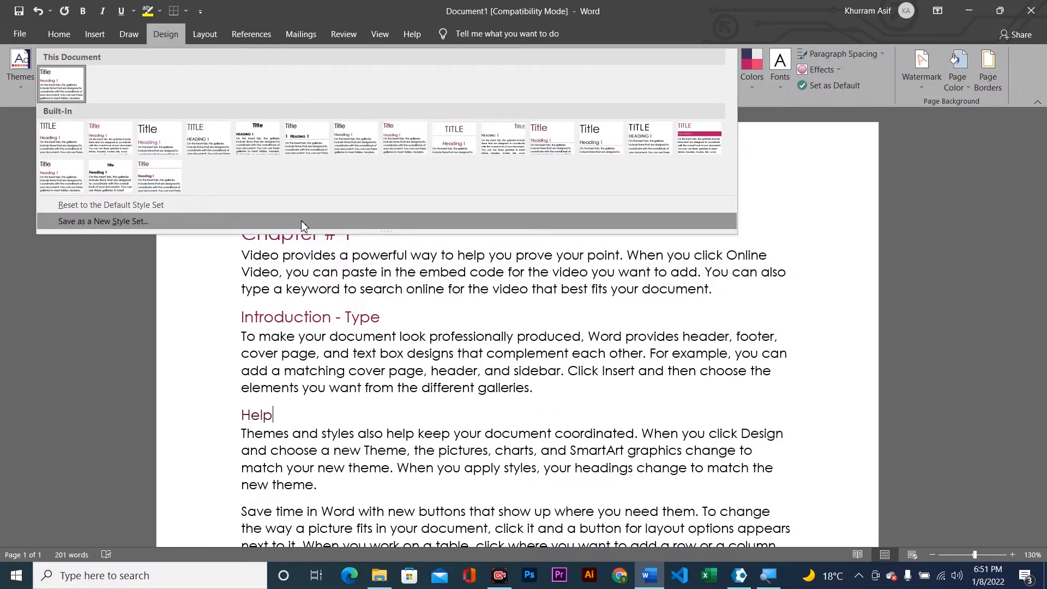
click(706, 137)
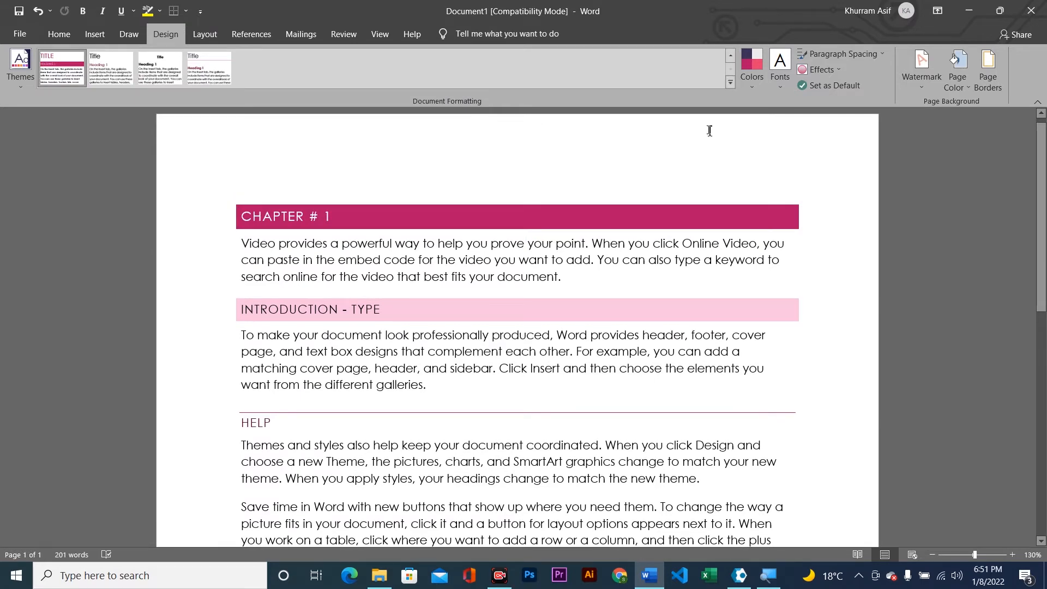
Preview the theme color sets on the document and try the Office 2007 - 2010 and Arial theme fonts
click(751, 80)
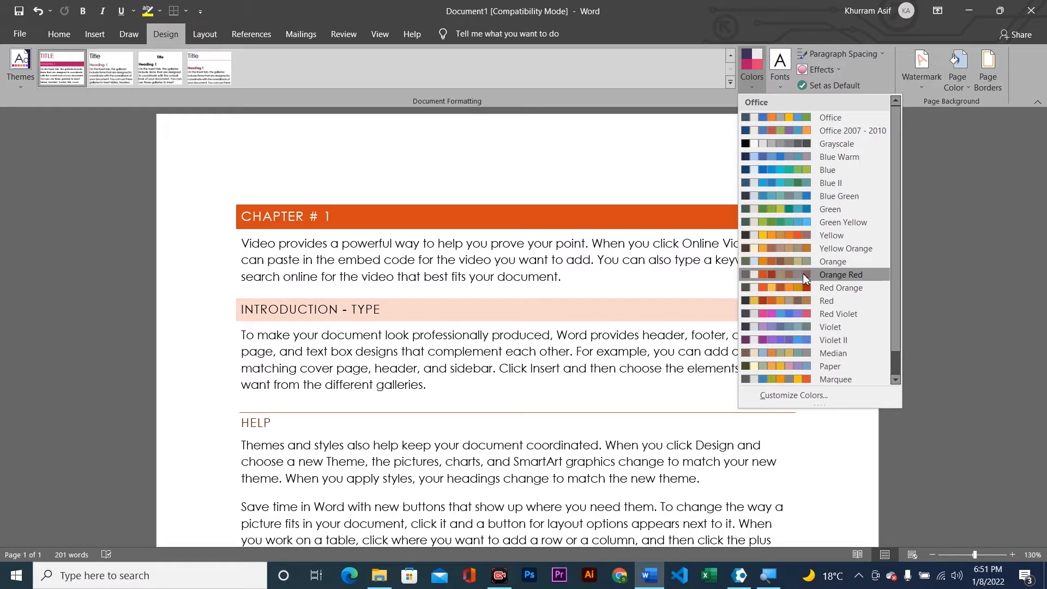
click(674, 157)
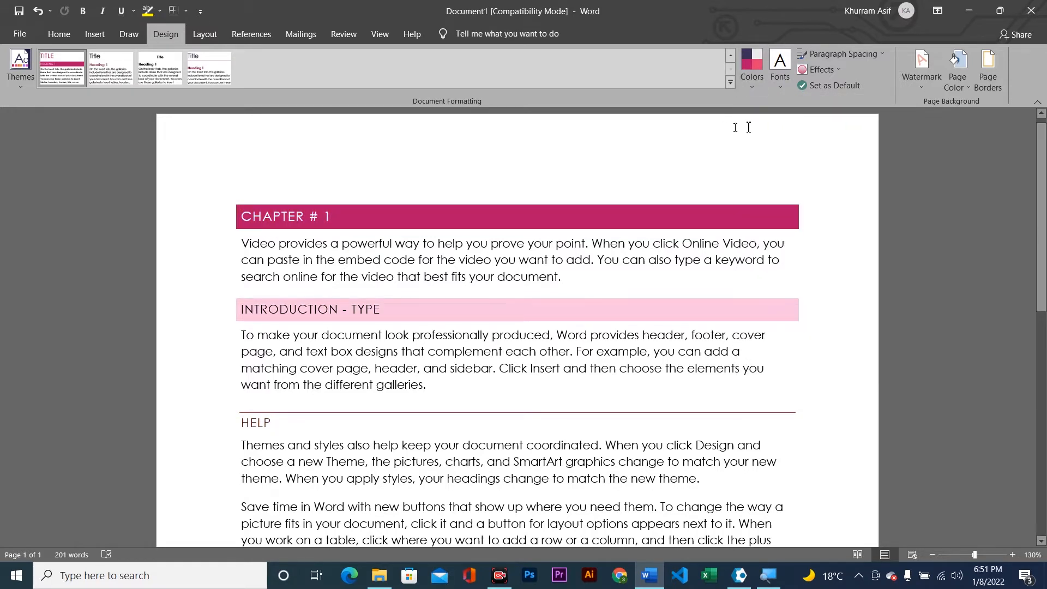
click(786, 77)
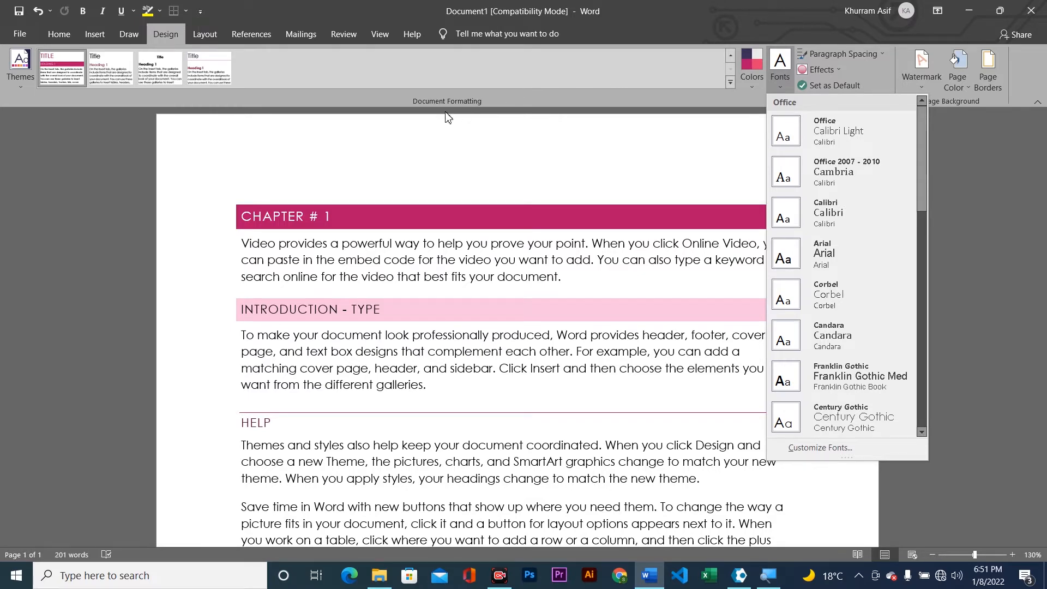
click(853, 184)
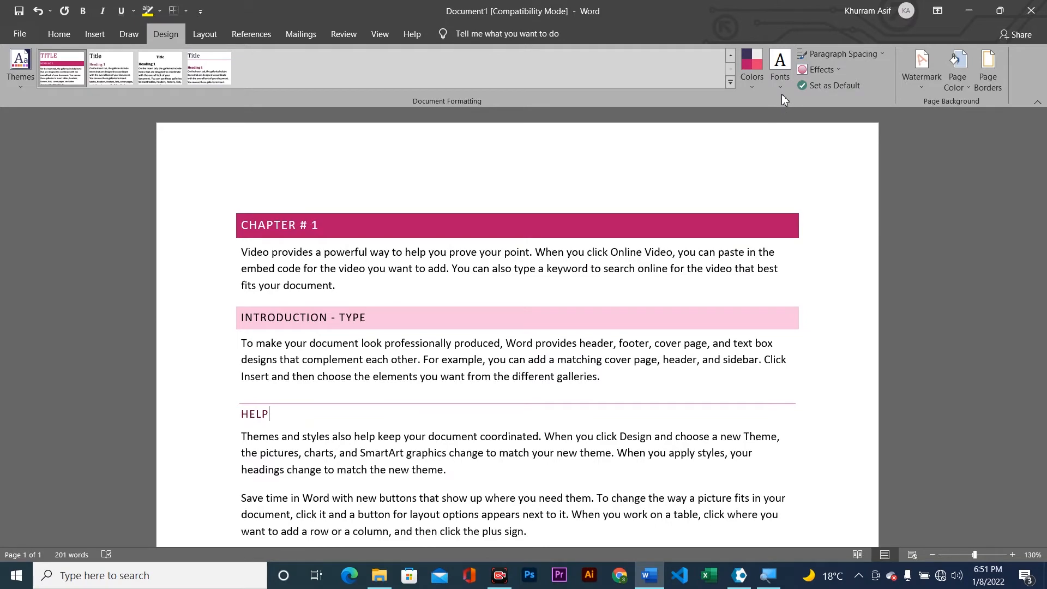
click(778, 80)
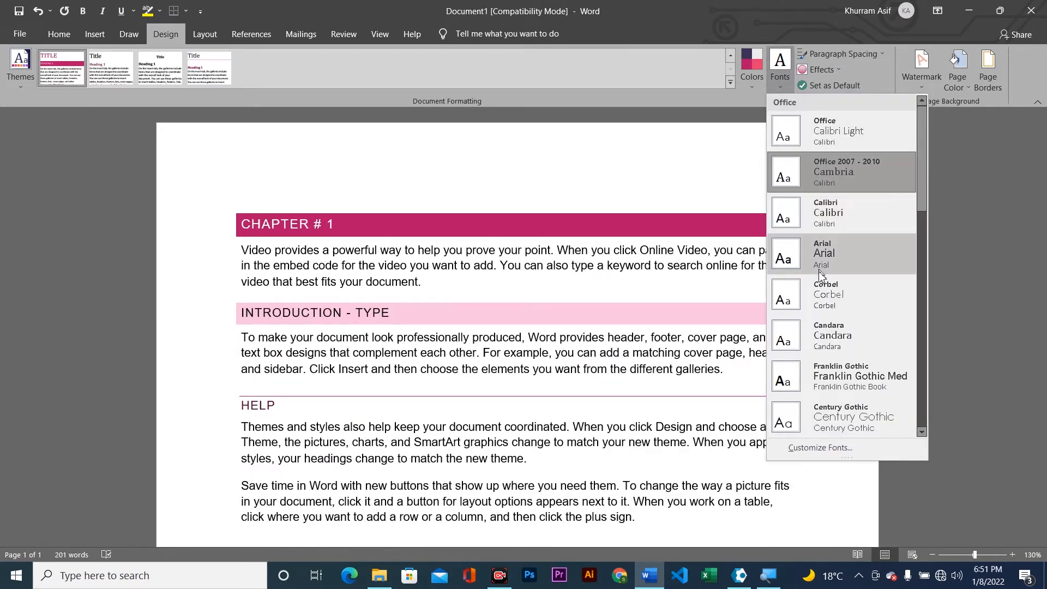
click(819, 271)
Set the theme fonts to Century Gothic and preview the built-in paragraph spacing options, including Double
click(779, 86)
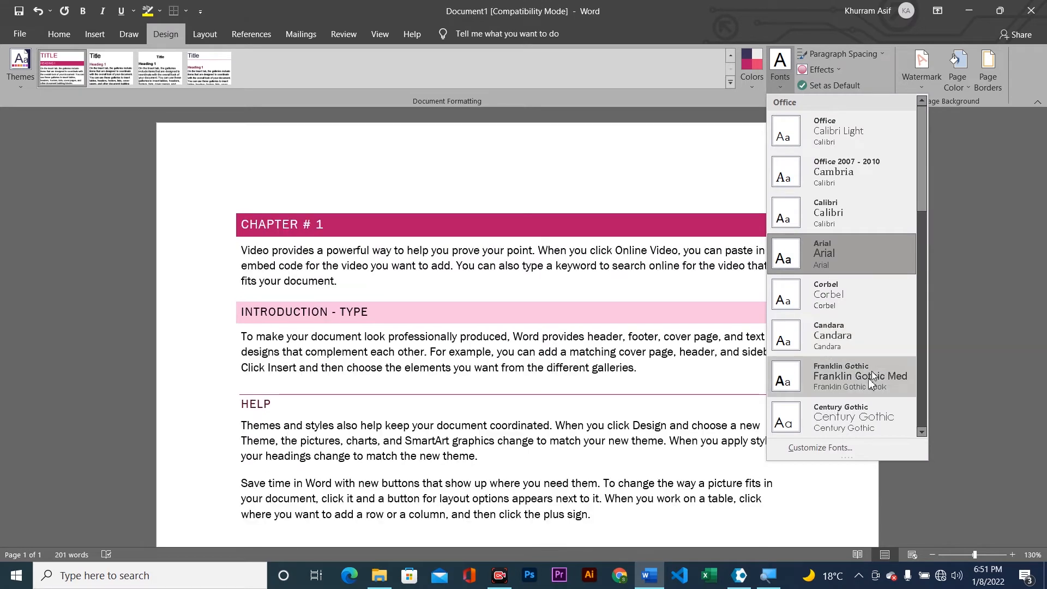
click(862, 412)
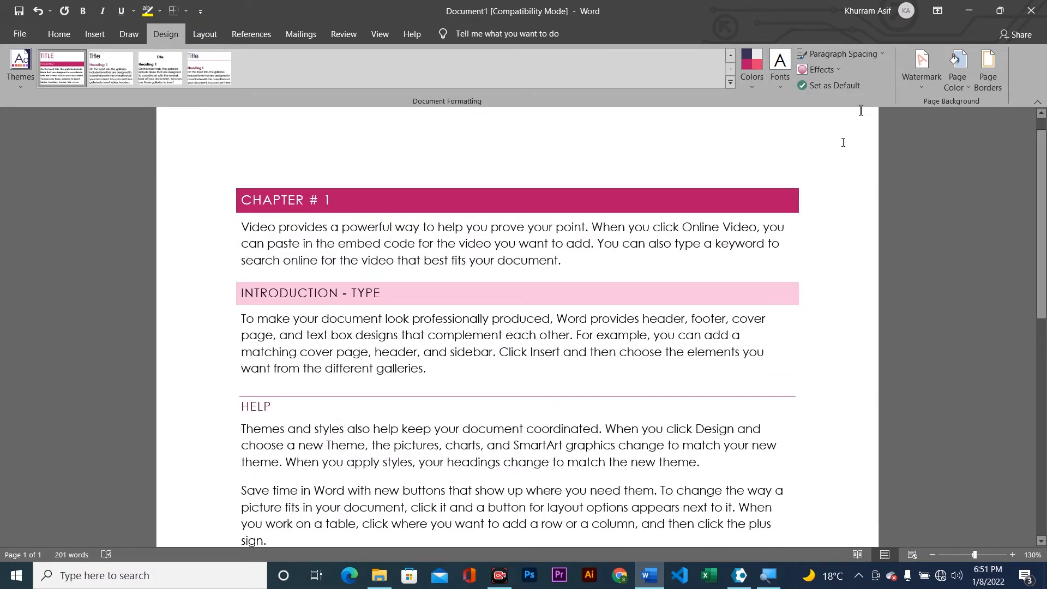
click(867, 53)
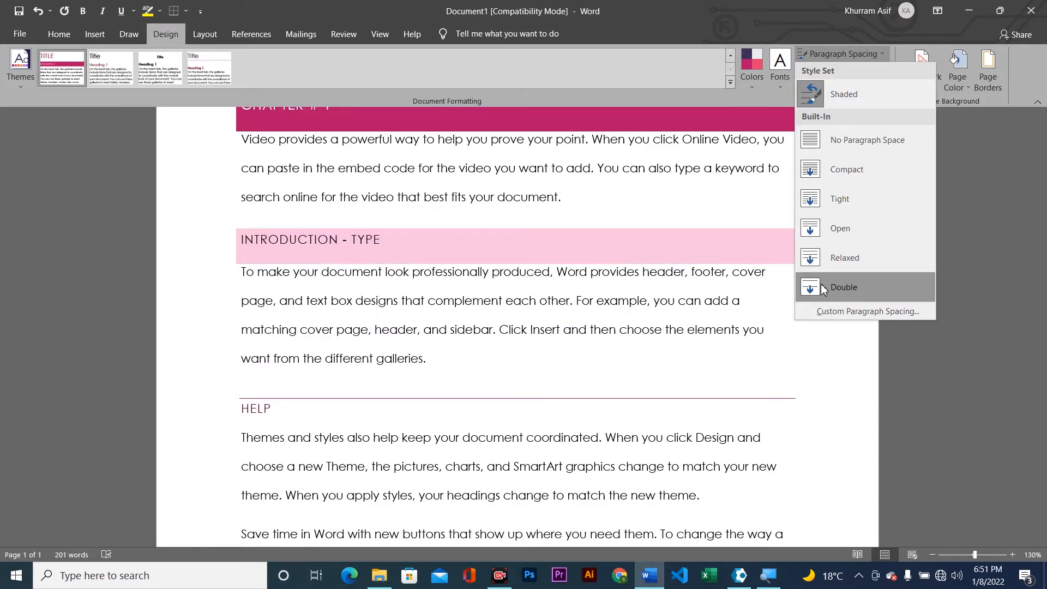
click(690, 277)
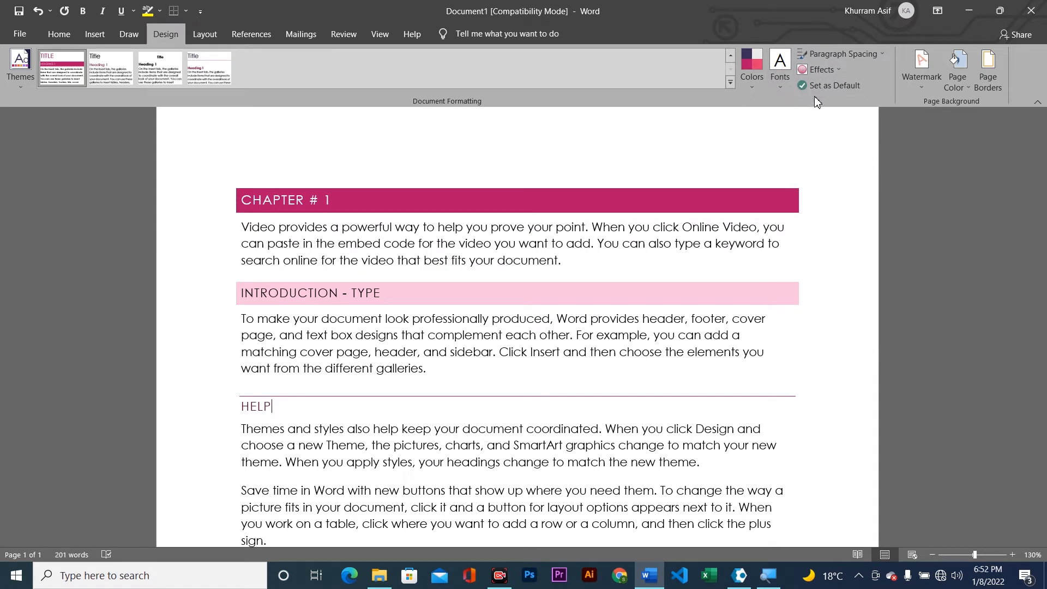
Set the document's theme colors to Blue Green
click(751, 82)
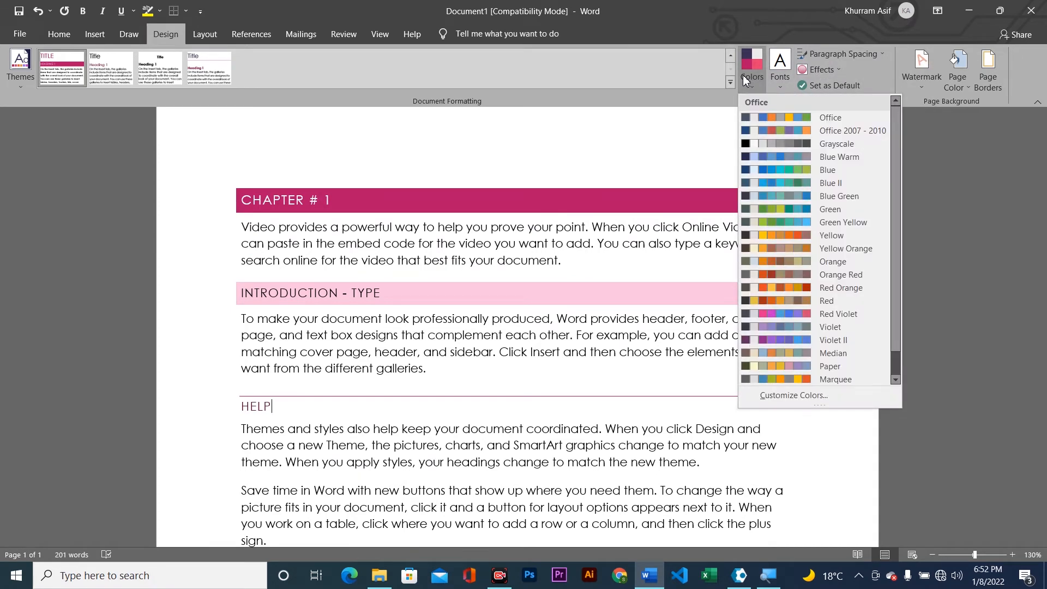
click(755, 201)
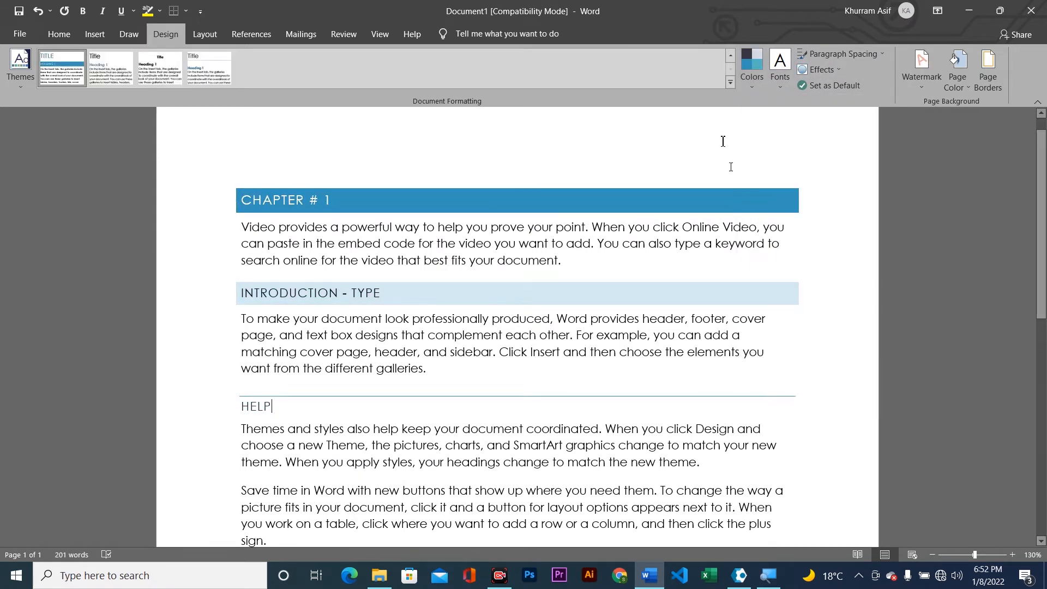
Save the current style set and theme as the default for all new blank documents, and reapply the Shaded style set
click(730, 82)
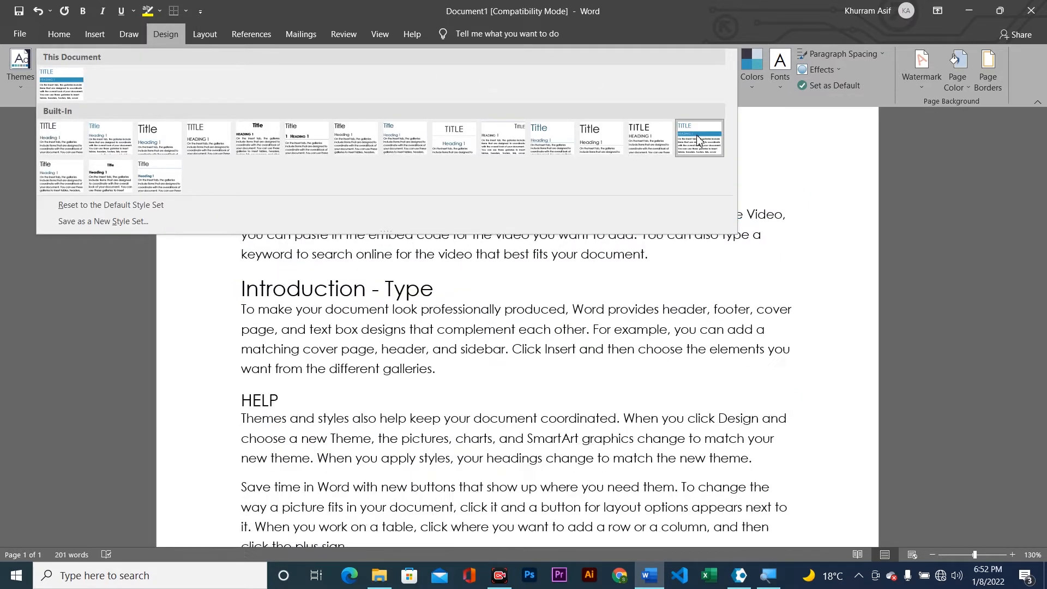
click(775, 228)
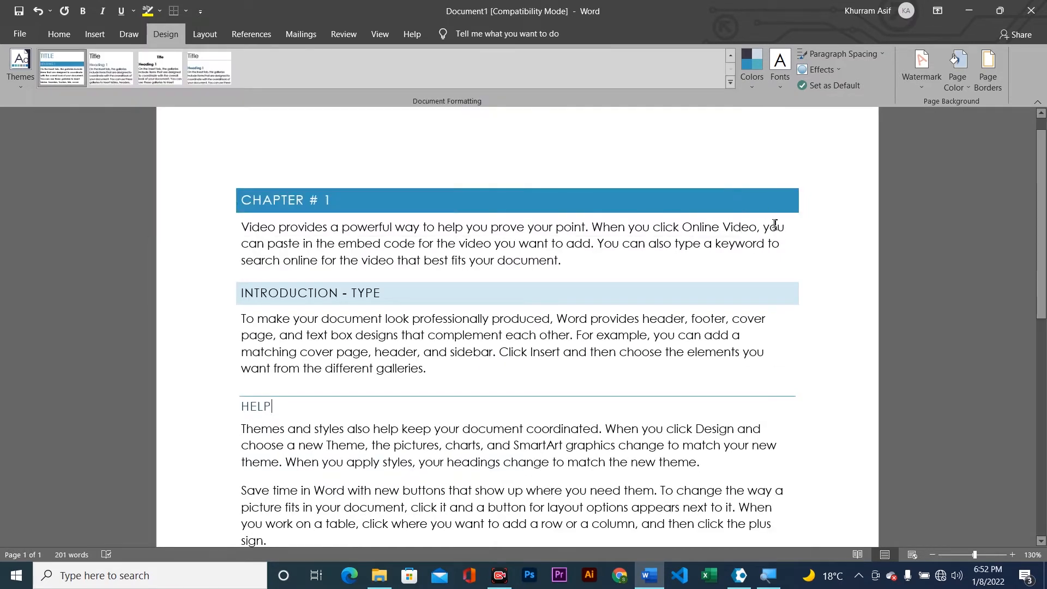
click(840, 90)
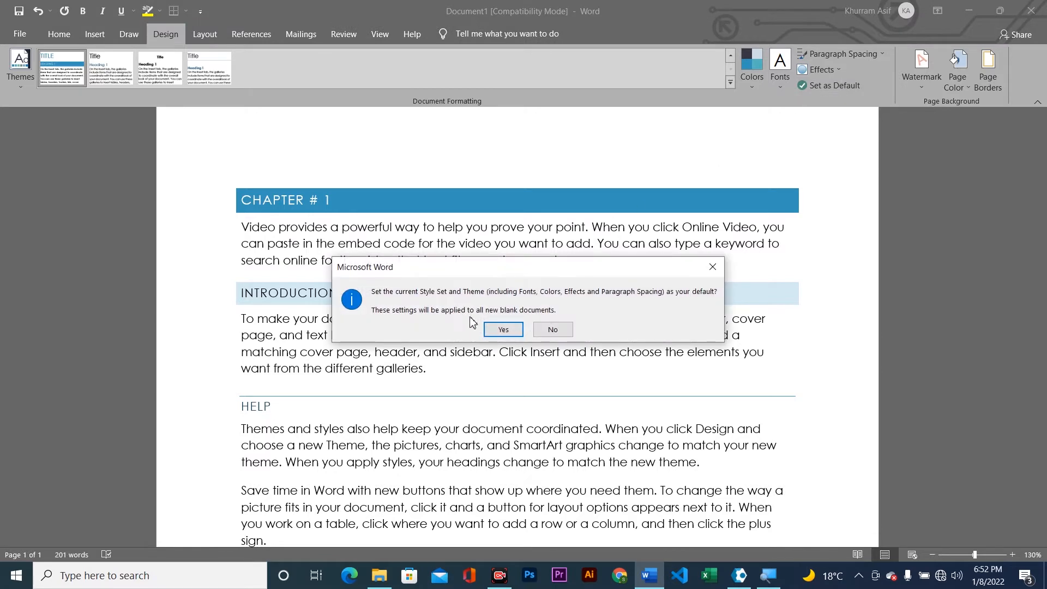
click(502, 330)
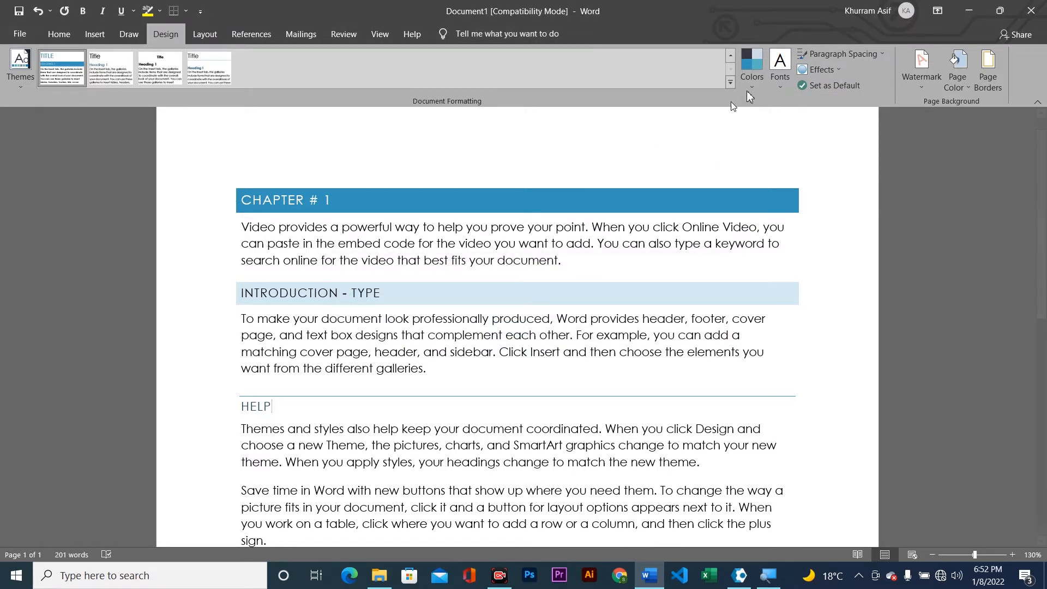
click(729, 82)
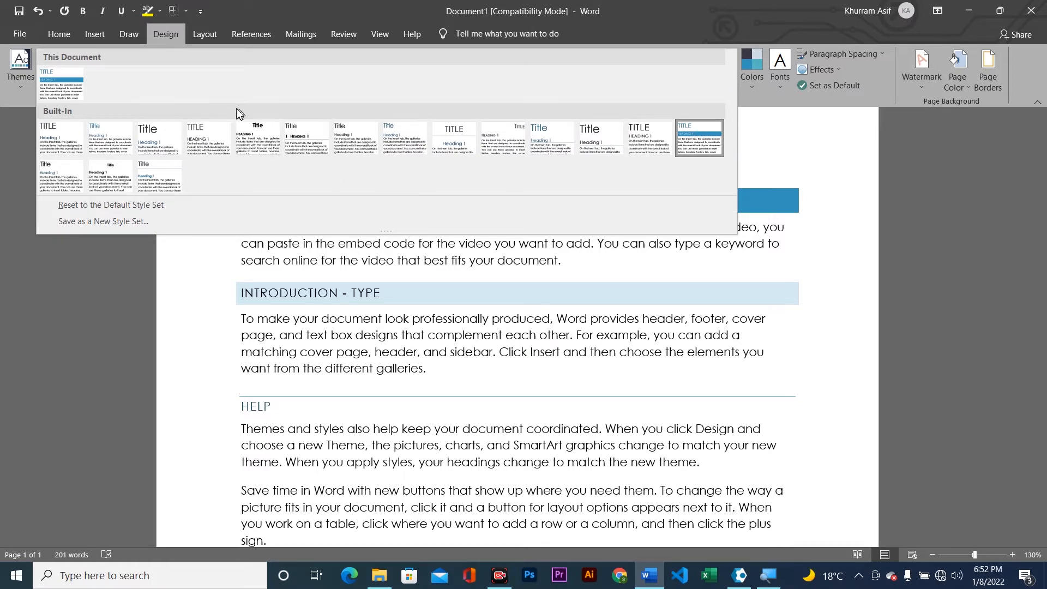
click(698, 140)
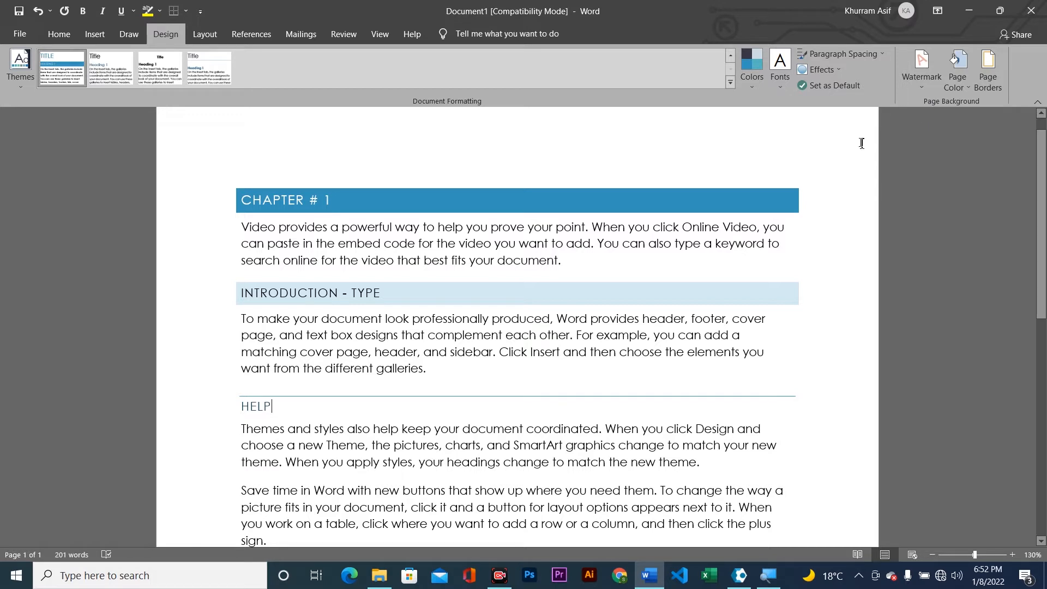
Create a new blank document and display its design options
key(ctrl+n)
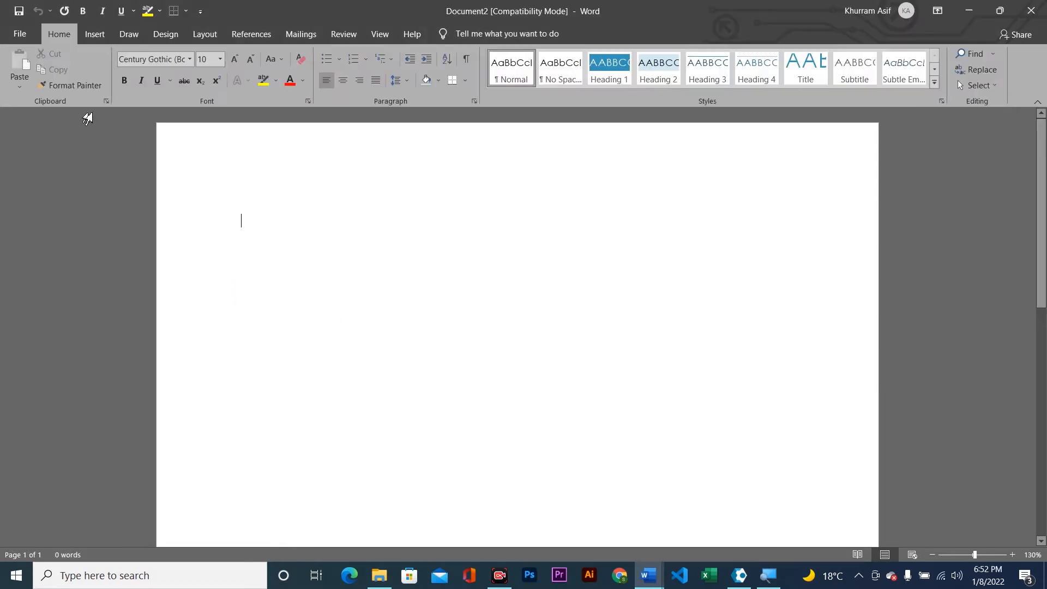
click(166, 35)
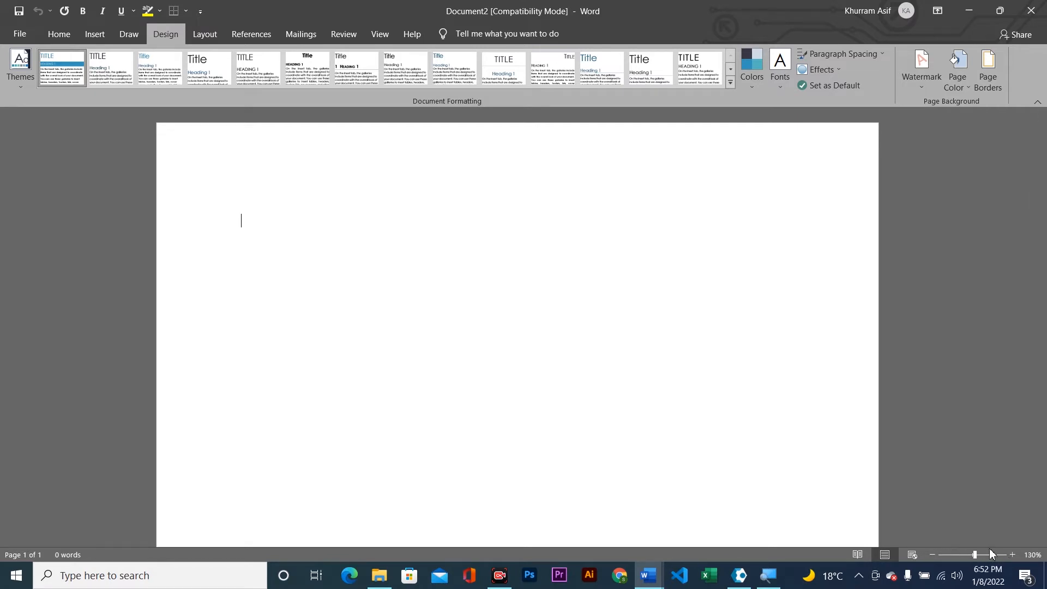
Extend the blank document to three pages with two page breaks and display multiple pages side by side
click(932, 556)
click(933, 555)
click(933, 555)
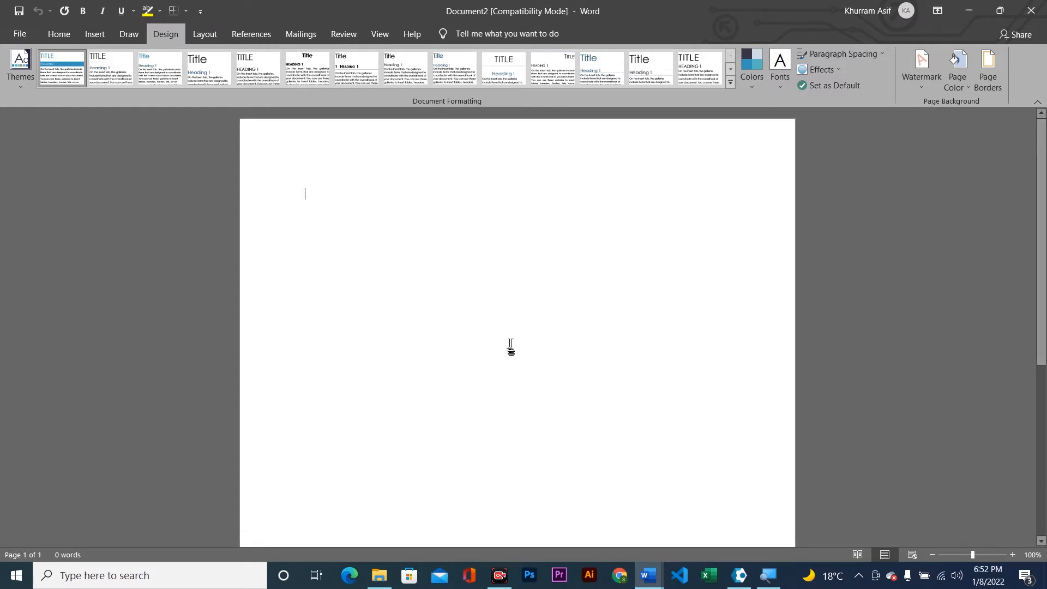
scroll(510, 346, down, 4)
scroll(510, 346, down, 2)
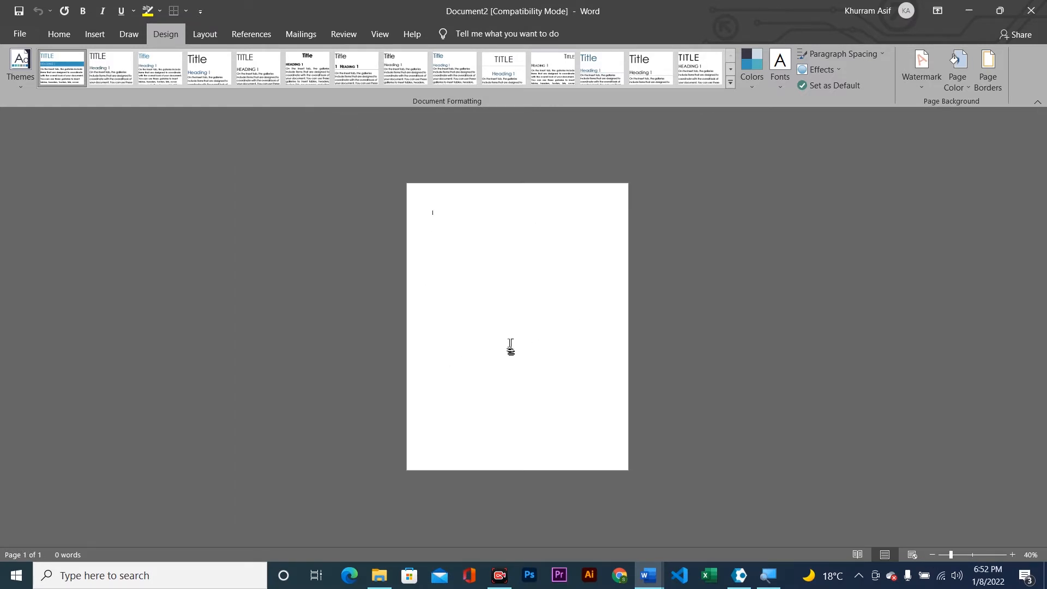
scroll(510, 346, up, 2)
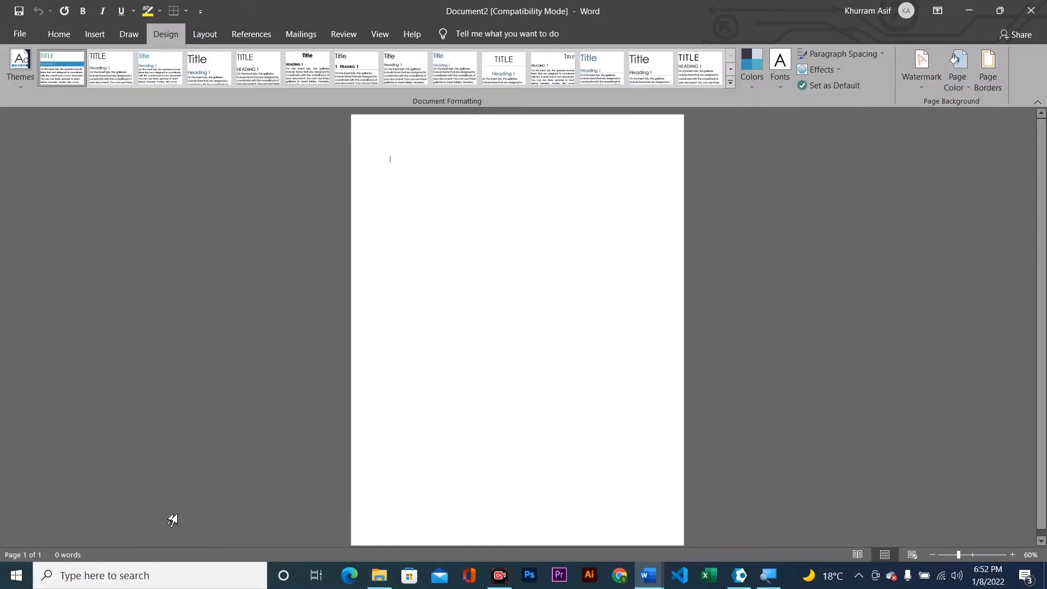
key(ctrl+Return)
key(ctrl+Return)
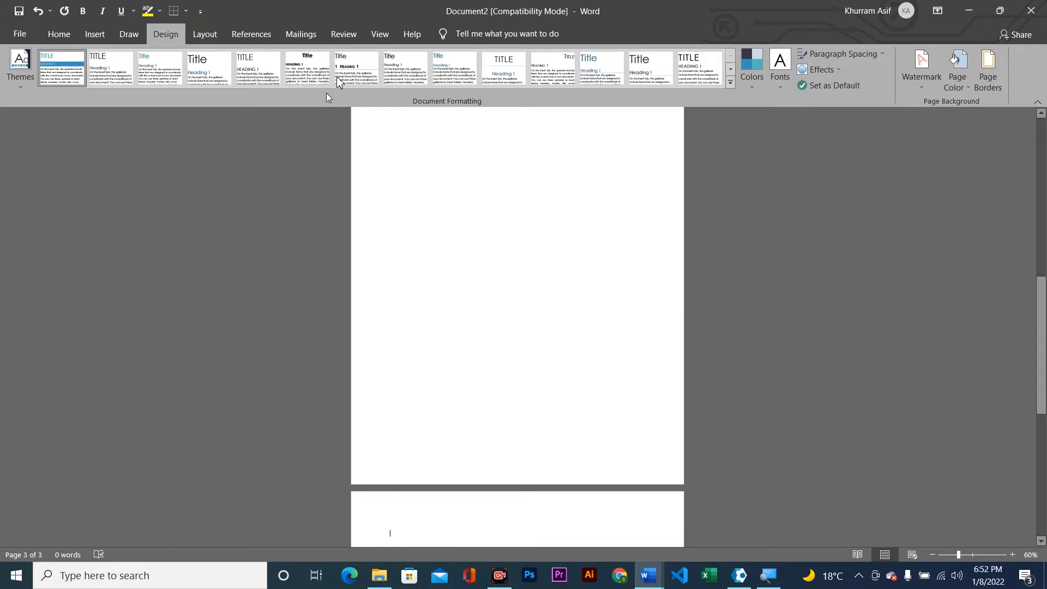
click(386, 36)
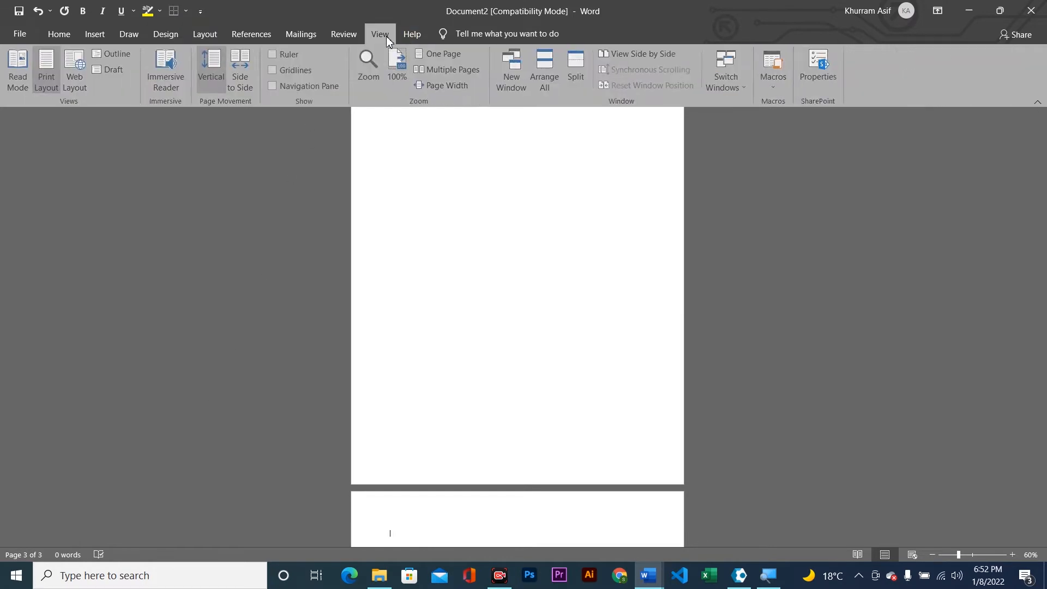
click(439, 75)
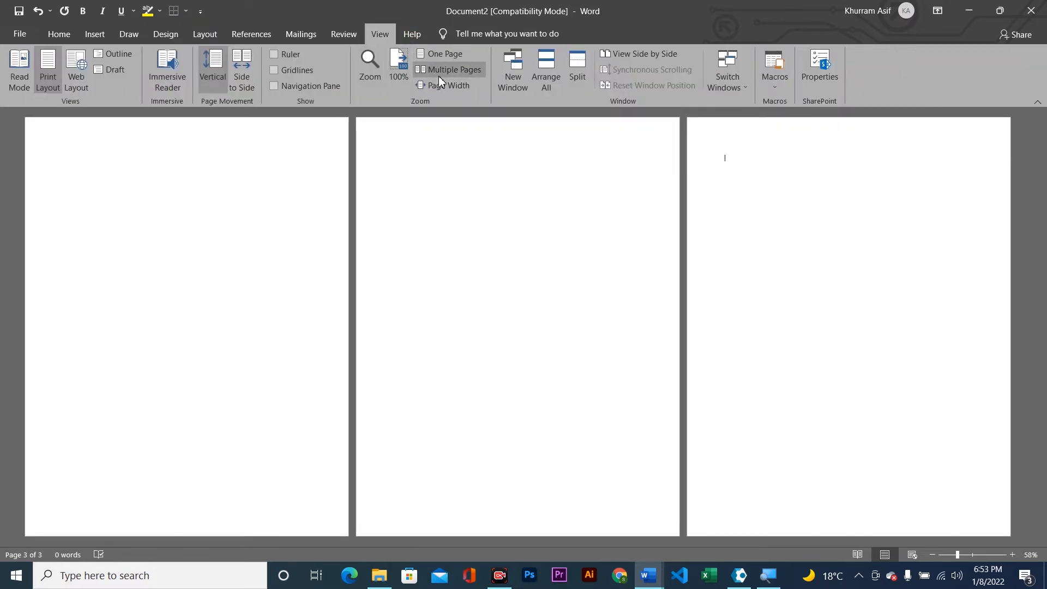
Apply a custom text watermark reading "Luminary" to the document pages
click(157, 36)
click(933, 75)
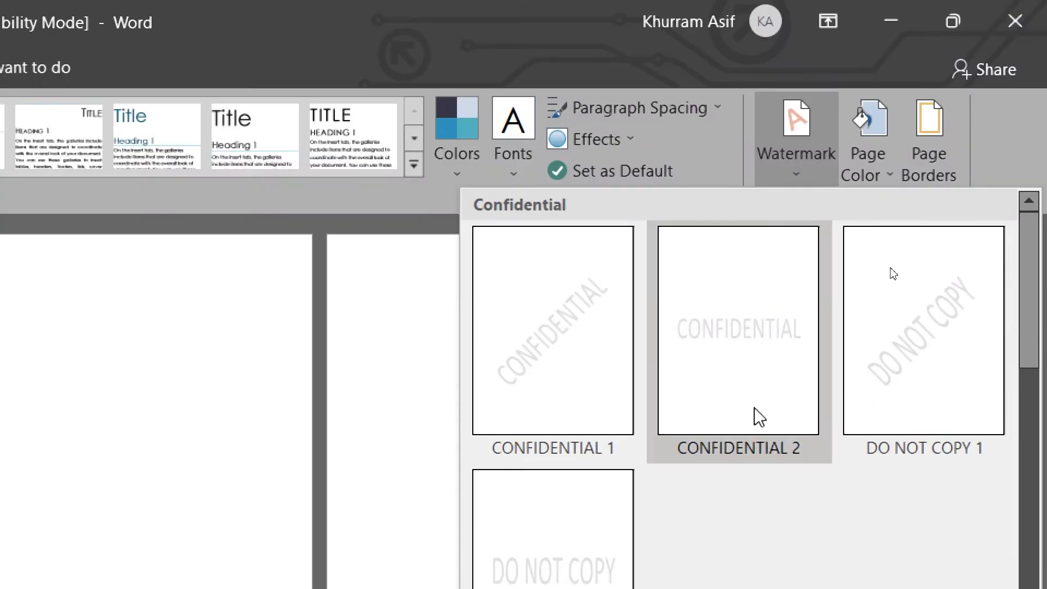
scroll(794, 245, down, 3)
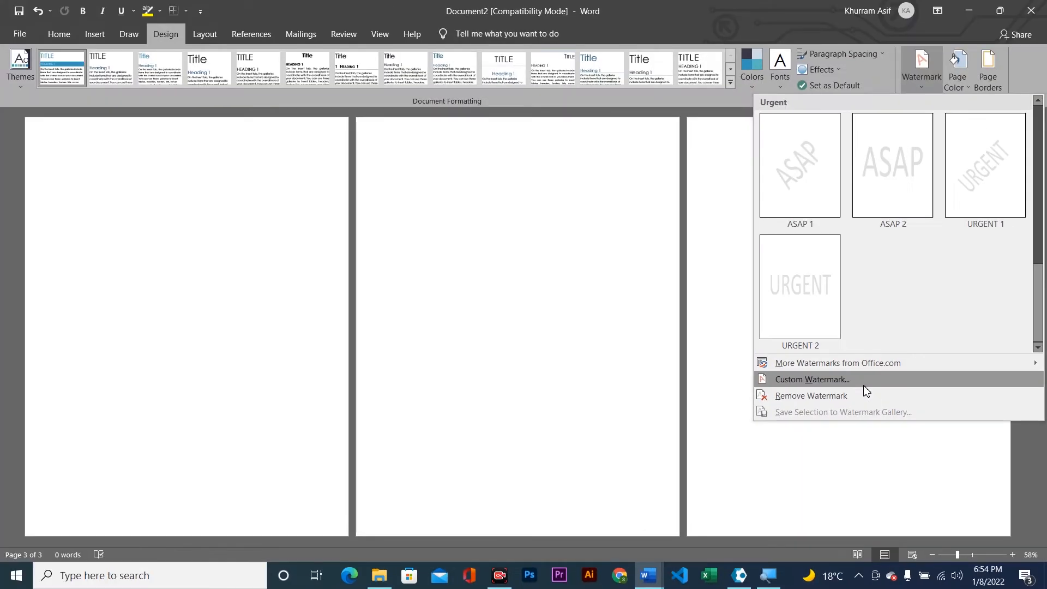
click(865, 384)
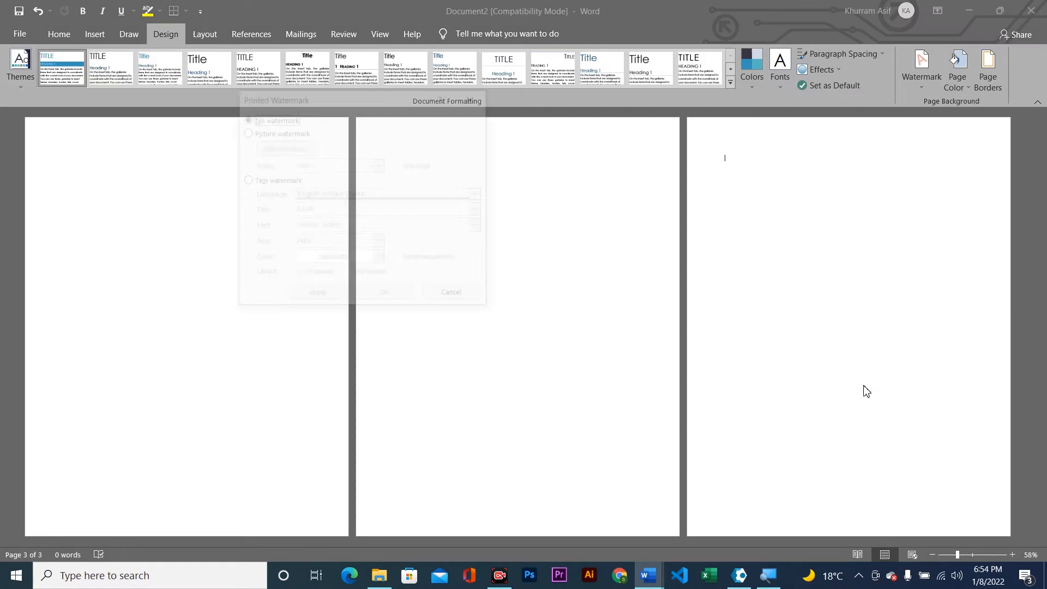
drag(351, 98, 501, 186)
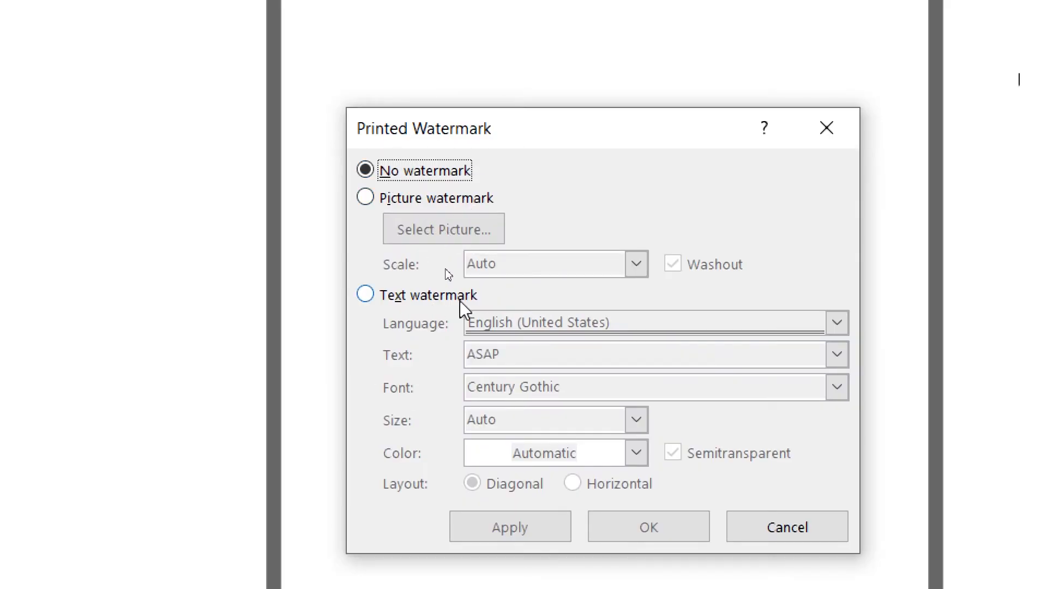
click(428, 300)
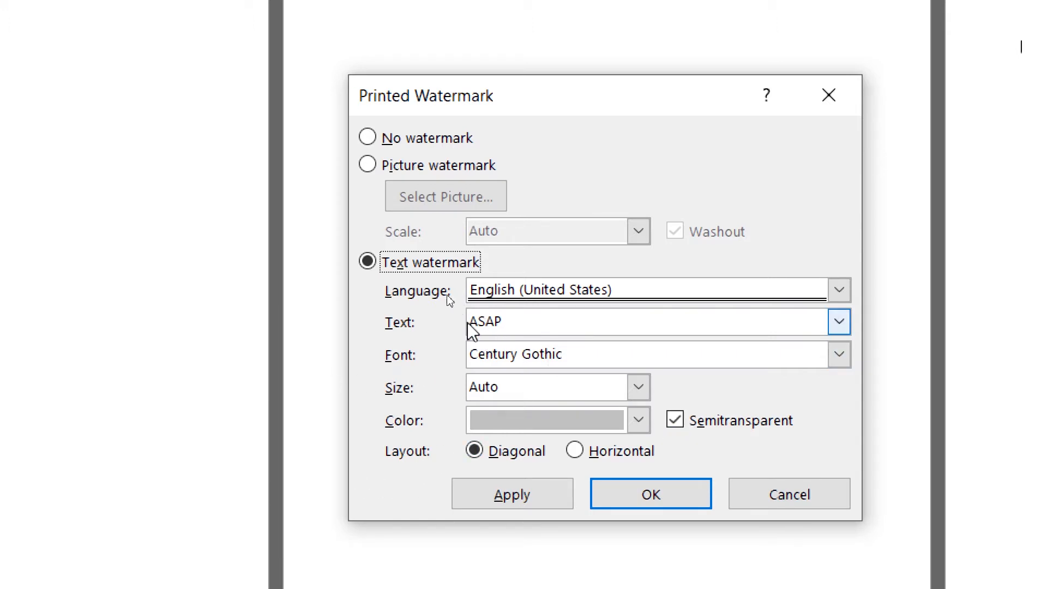
drag(518, 325, 387, 323)
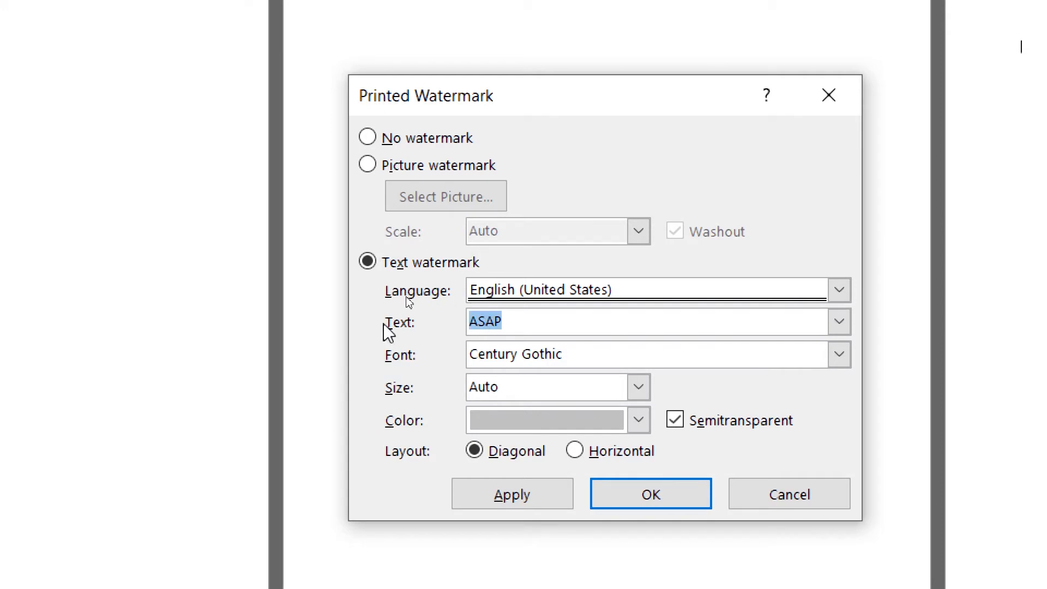
key(BackSpace)
text(L)
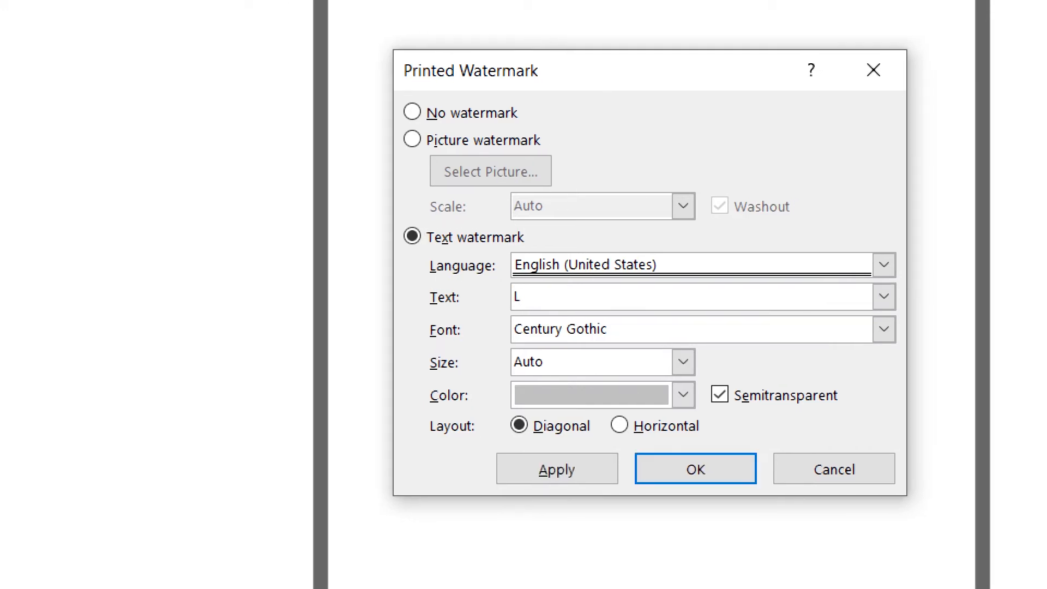
text(uminar)
text(y)
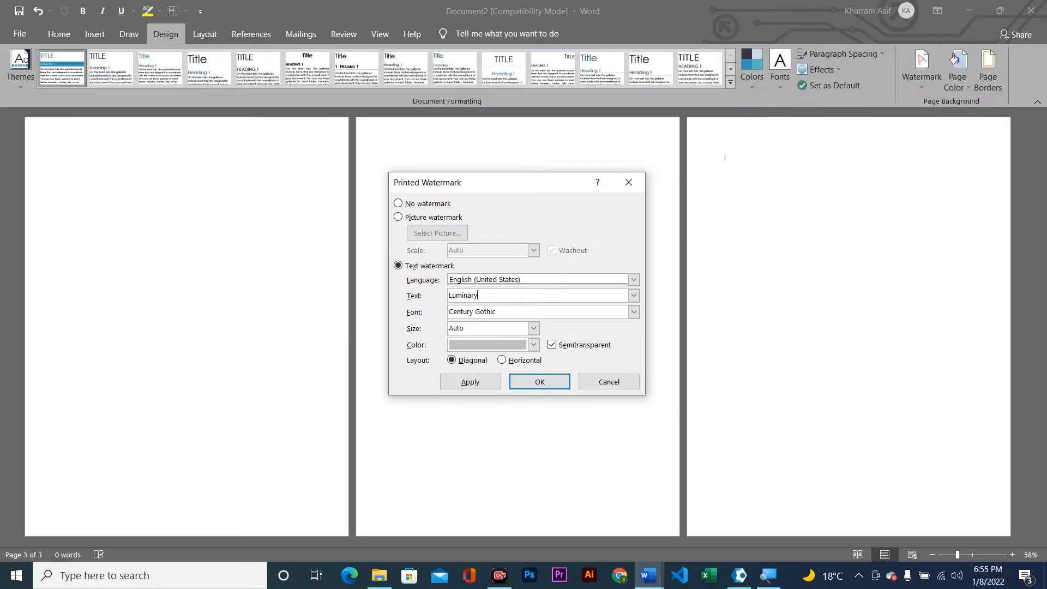
click(470, 383)
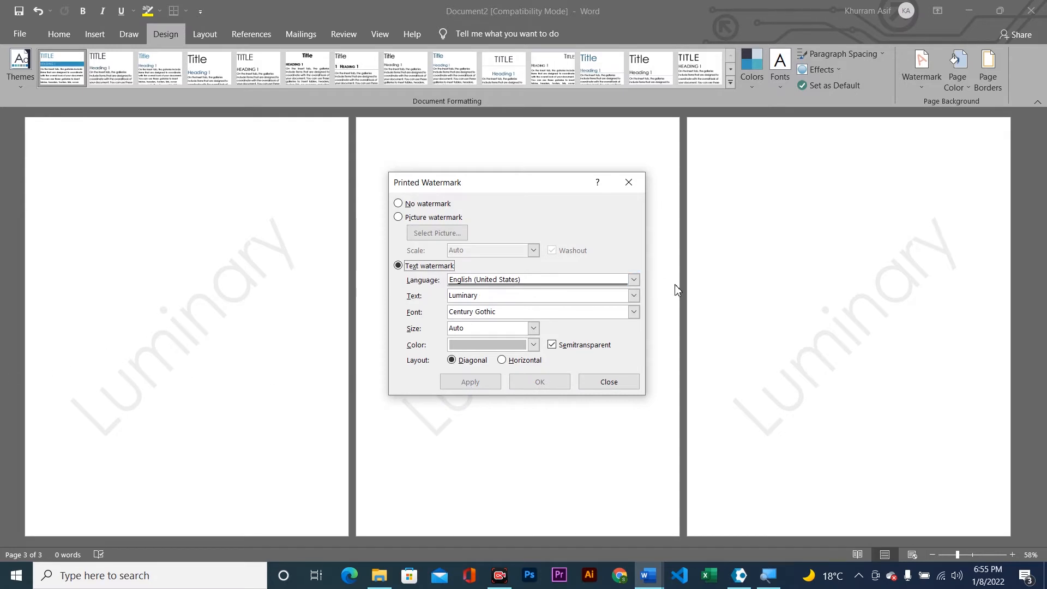
Set the Luminary watermark's color to standard red and turn off its Semitransparent option
click(525, 349)
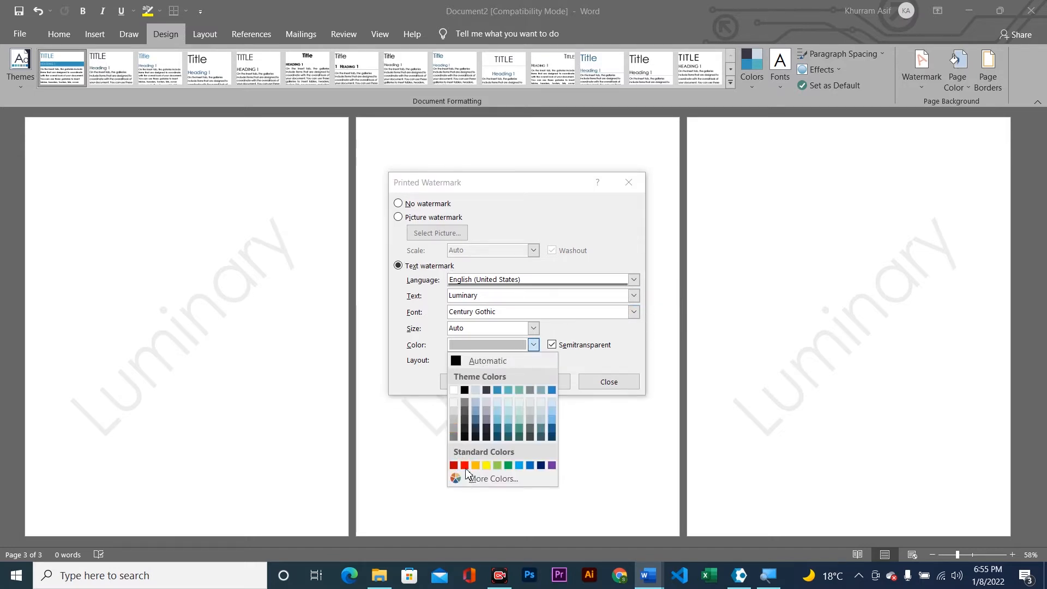
click(466, 466)
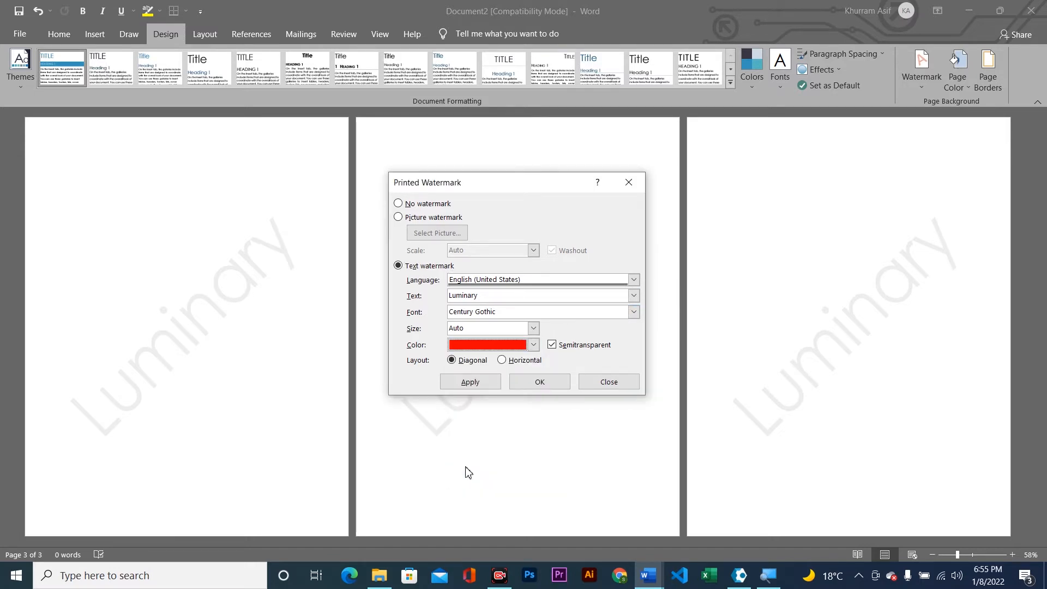
click(468, 382)
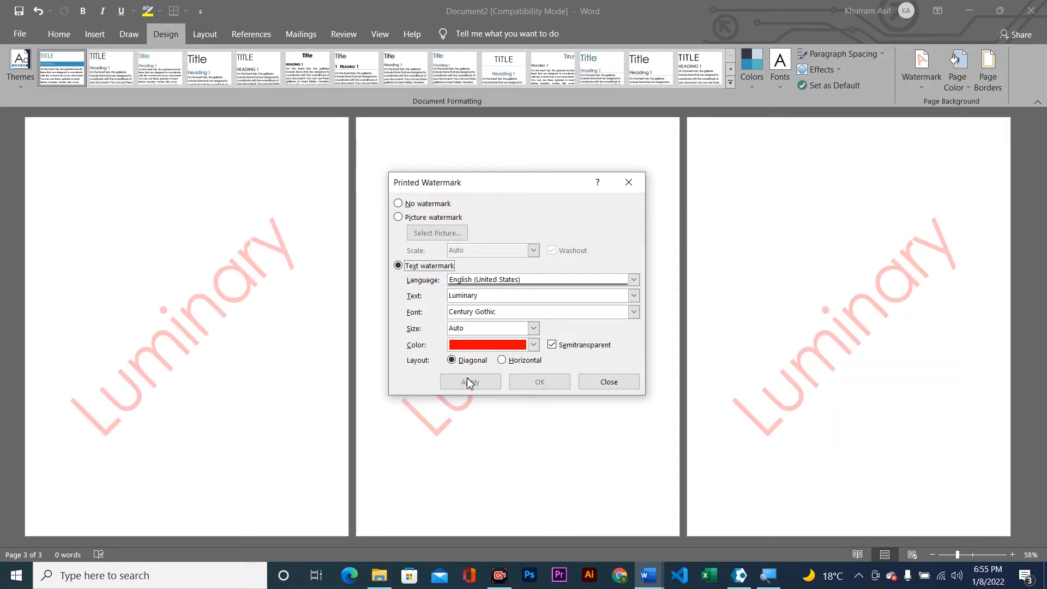
click(554, 346)
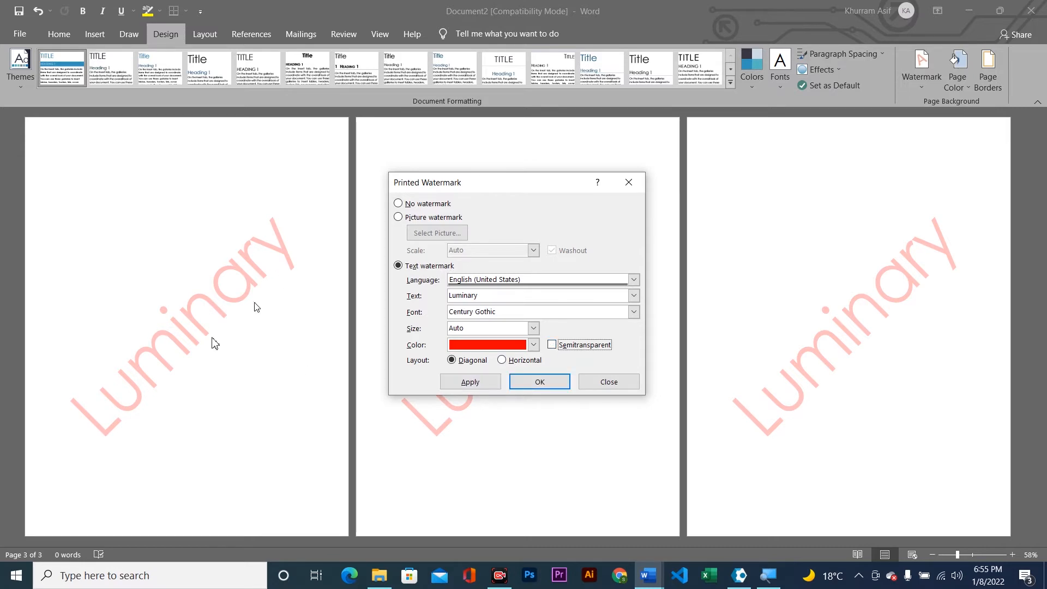
click(487, 387)
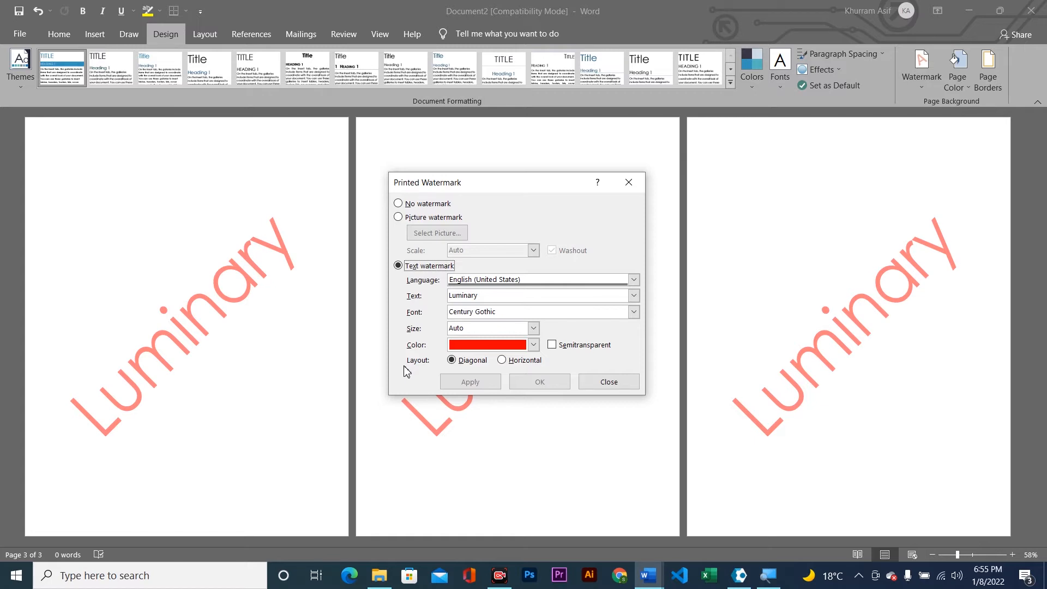
Try the Horizontal layout for the watermark and restore the Diagonal layout
click(521, 363)
click(460, 385)
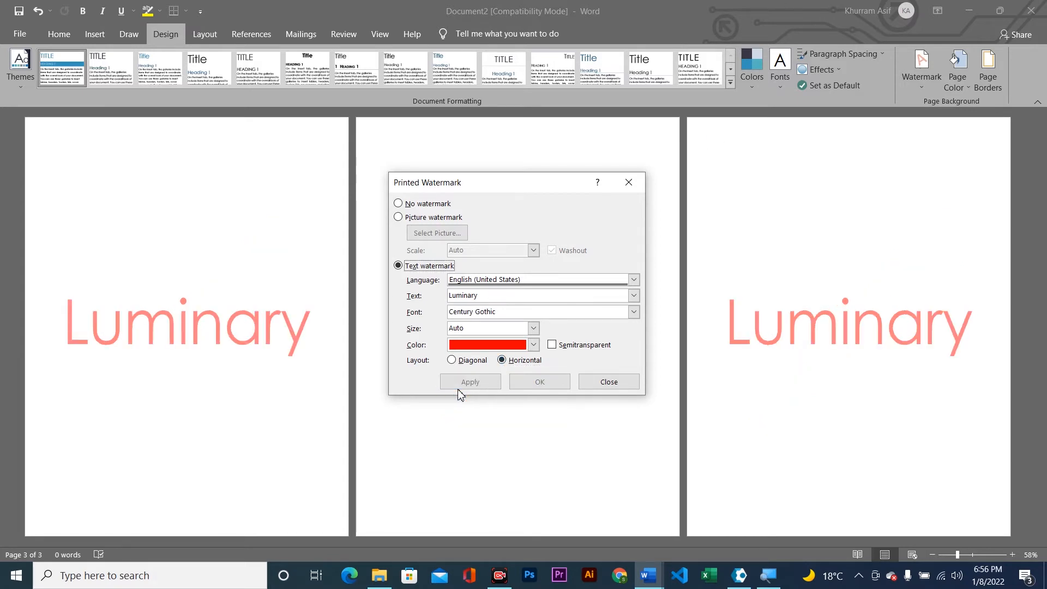
click(452, 360)
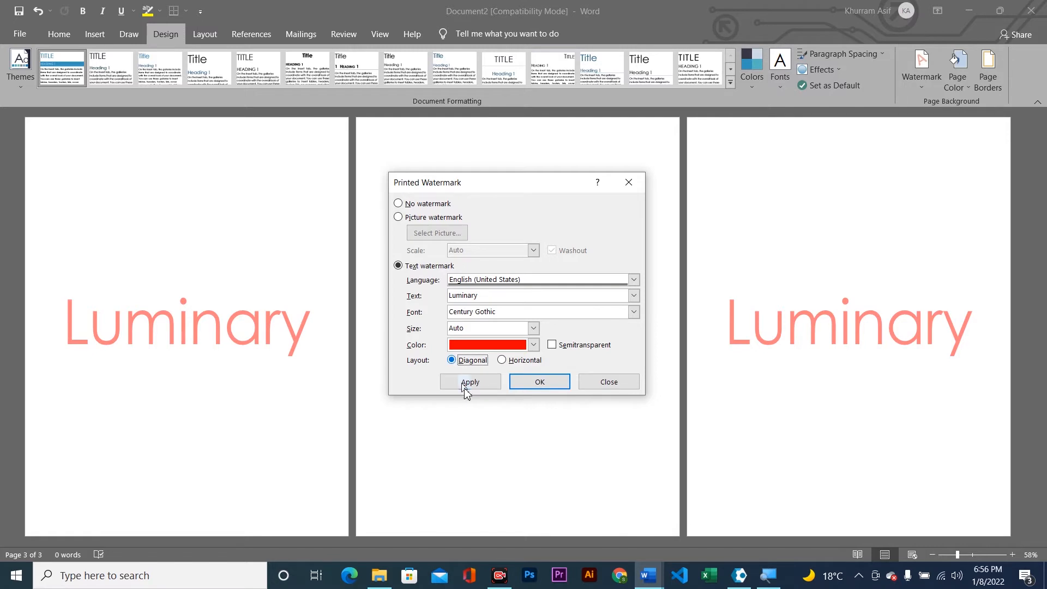
click(466, 385)
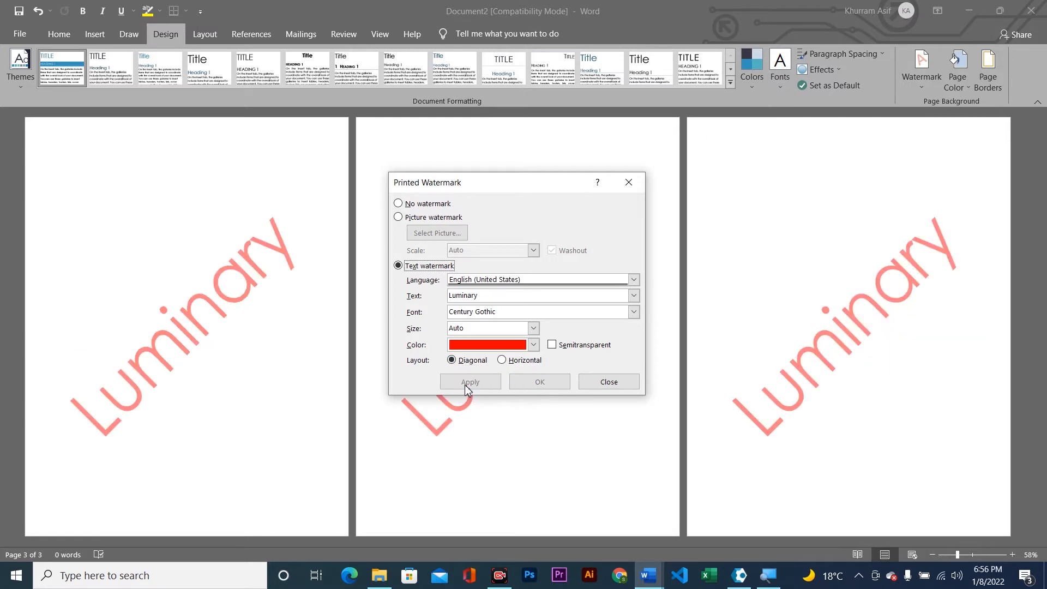
Close the watermark settings and insert a Continuous section break on the third page
click(611, 382)
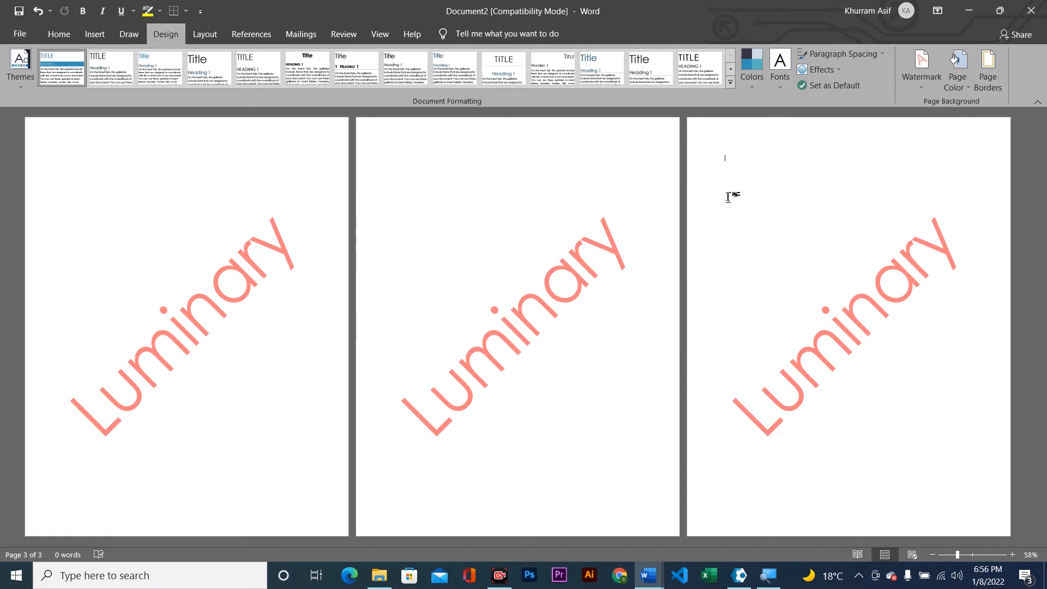
click(194, 40)
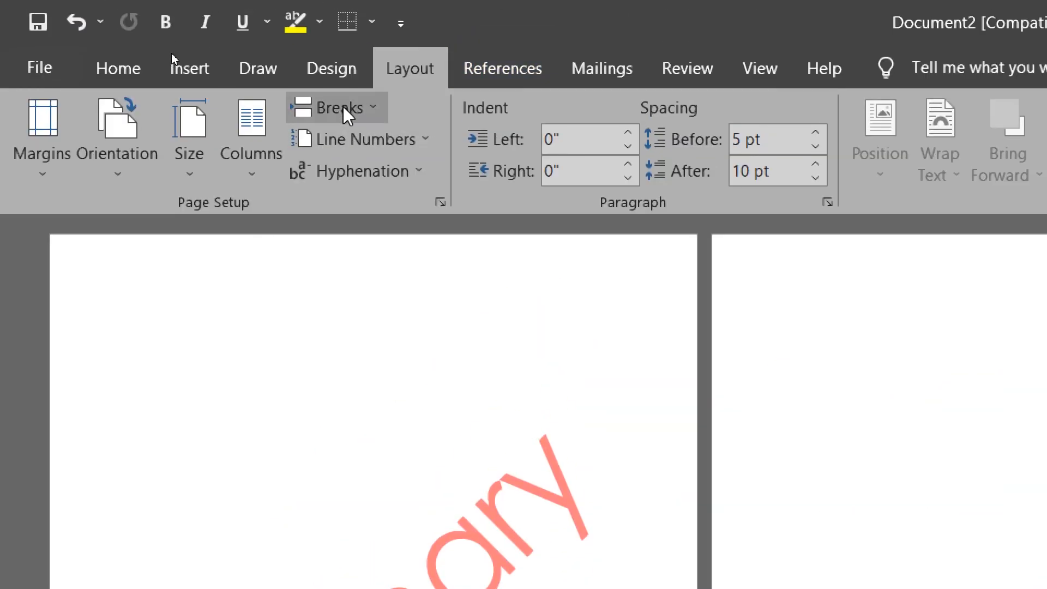
click(342, 107)
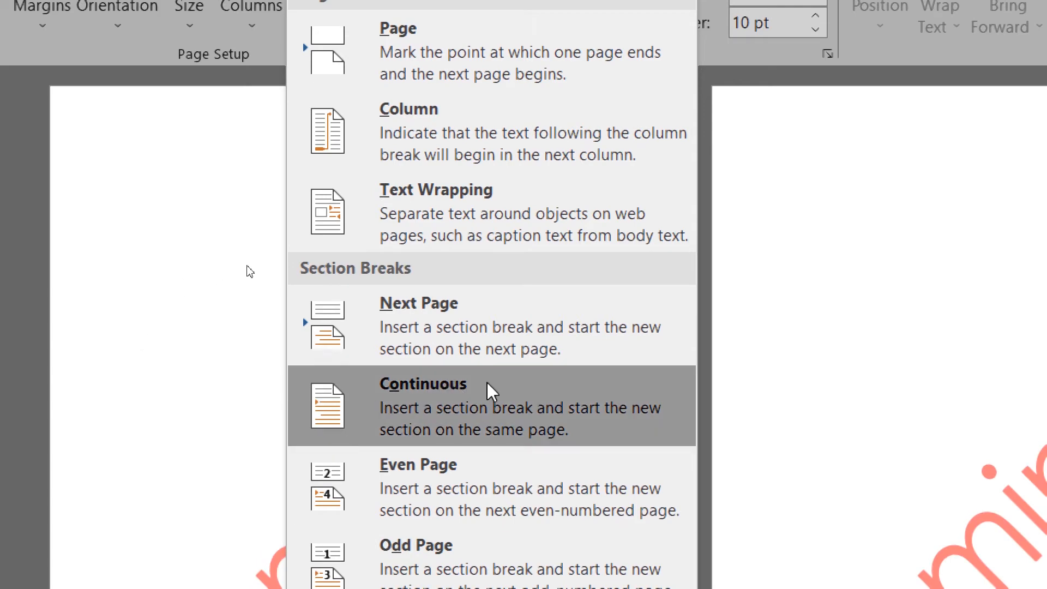
click(367, 409)
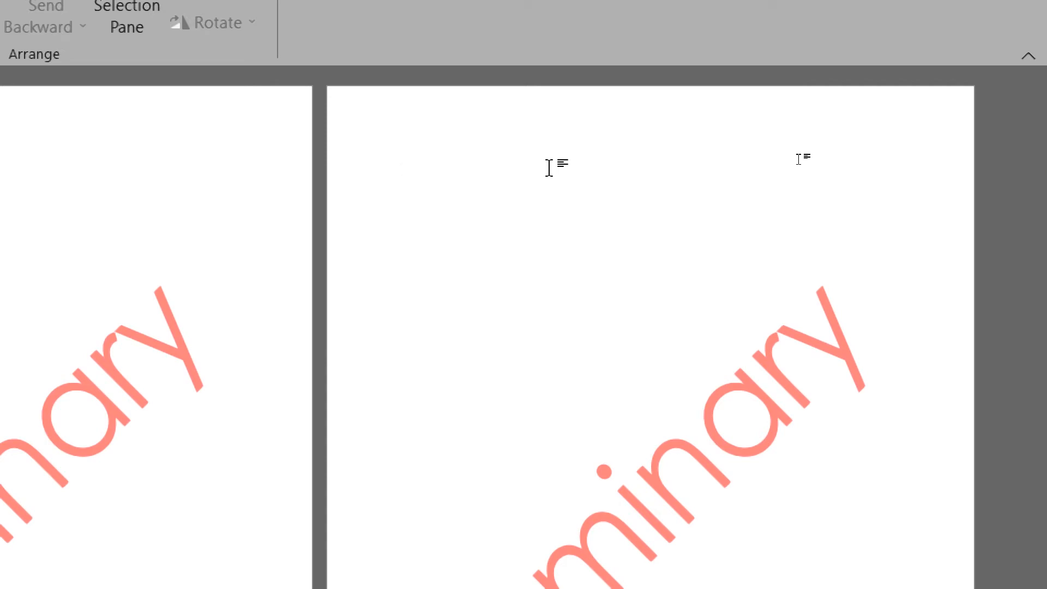
Open the third page's header for editing and unlink it from the previous section
double_click(558, 120)
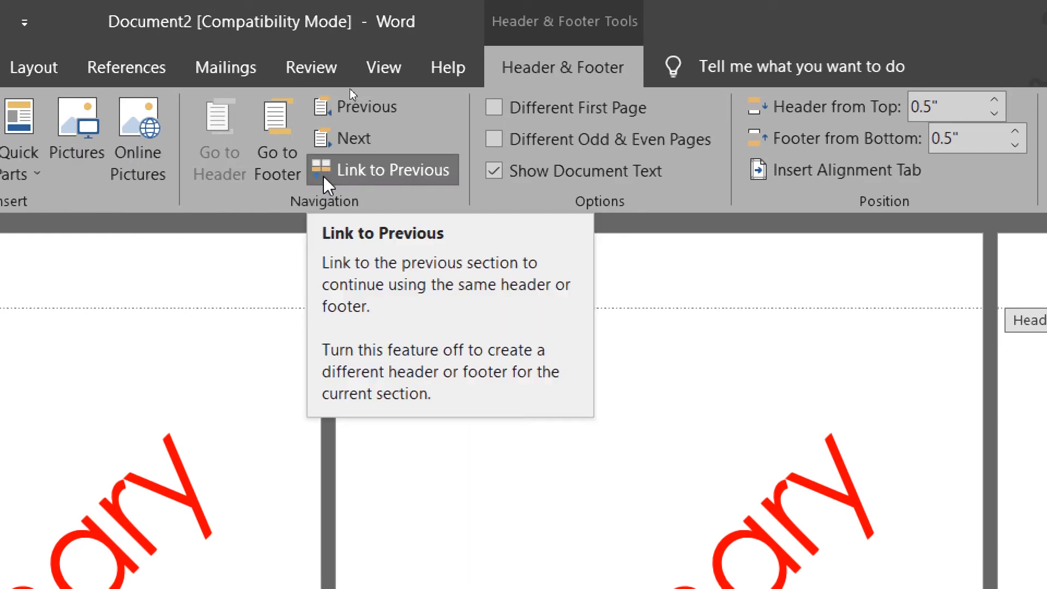
click(324, 176)
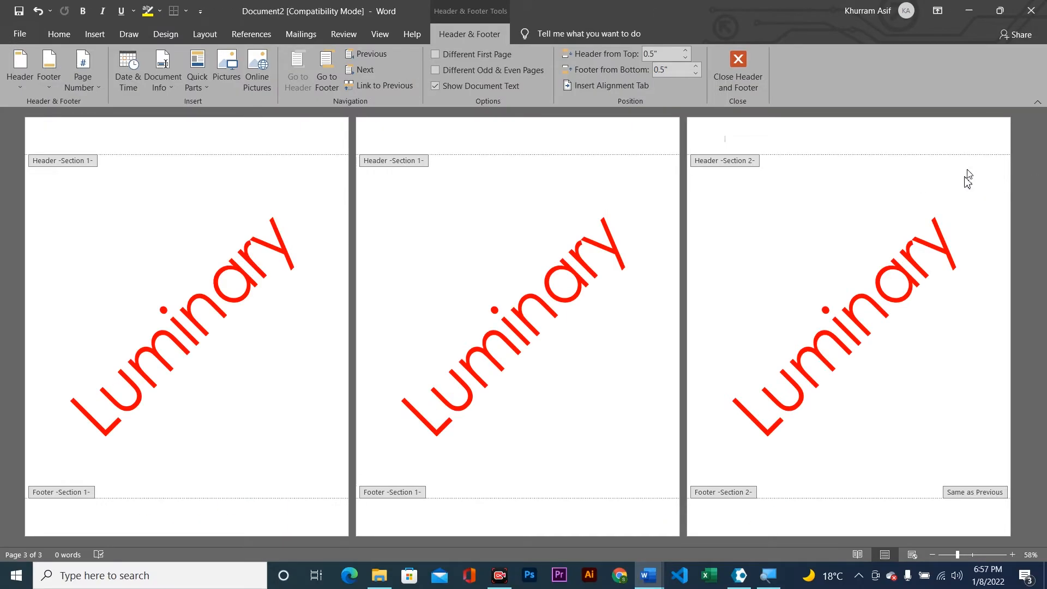
Change the third page's watermark text to "Institute" and apply the slanted orange 3-D WordArt style to it
click(906, 256)
right_click(908, 256)
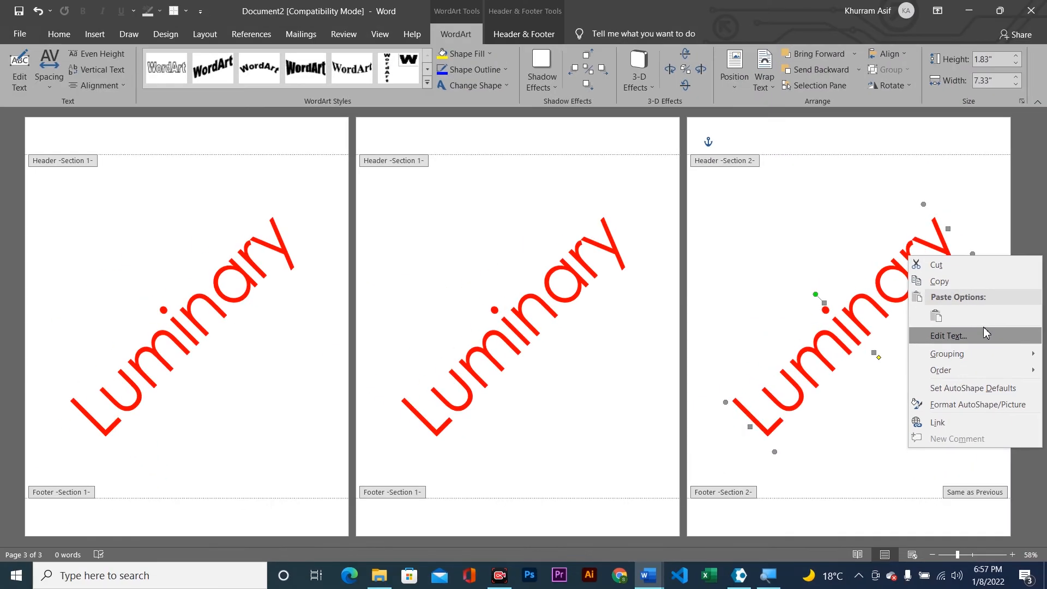
click(948, 335)
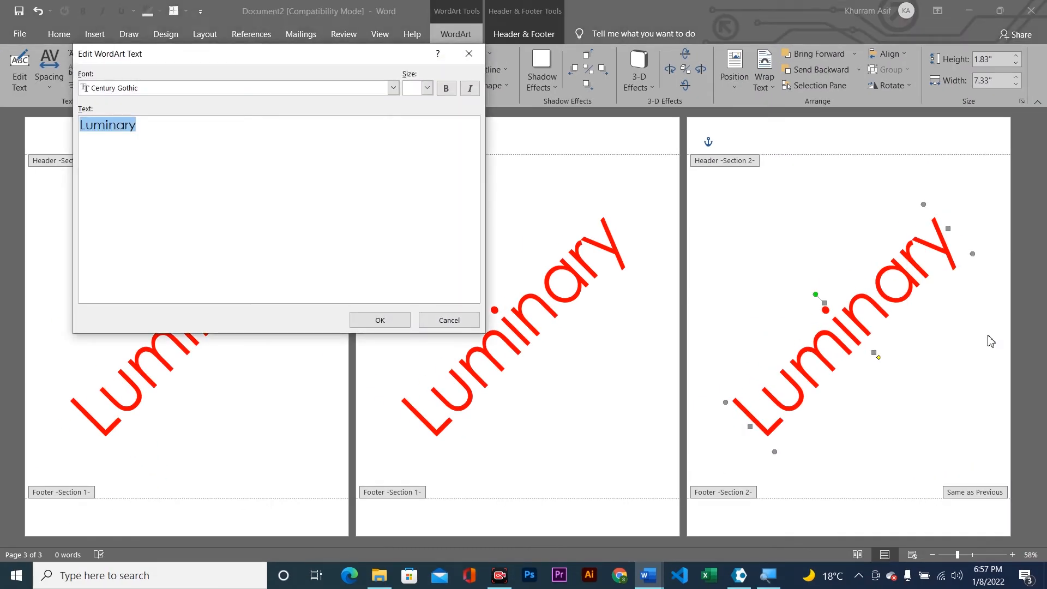
text(Institute)
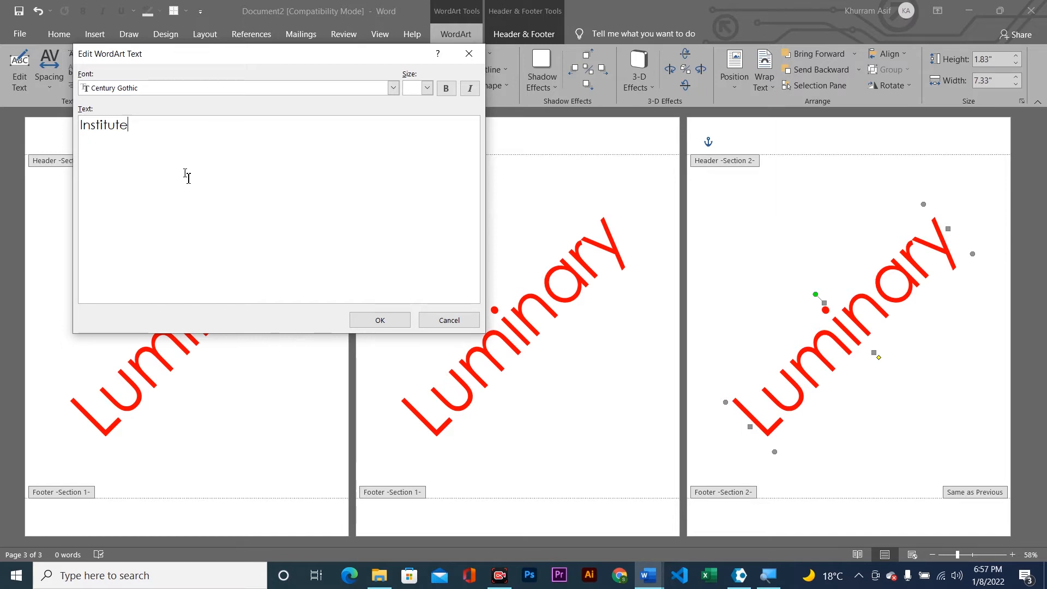
click(376, 319)
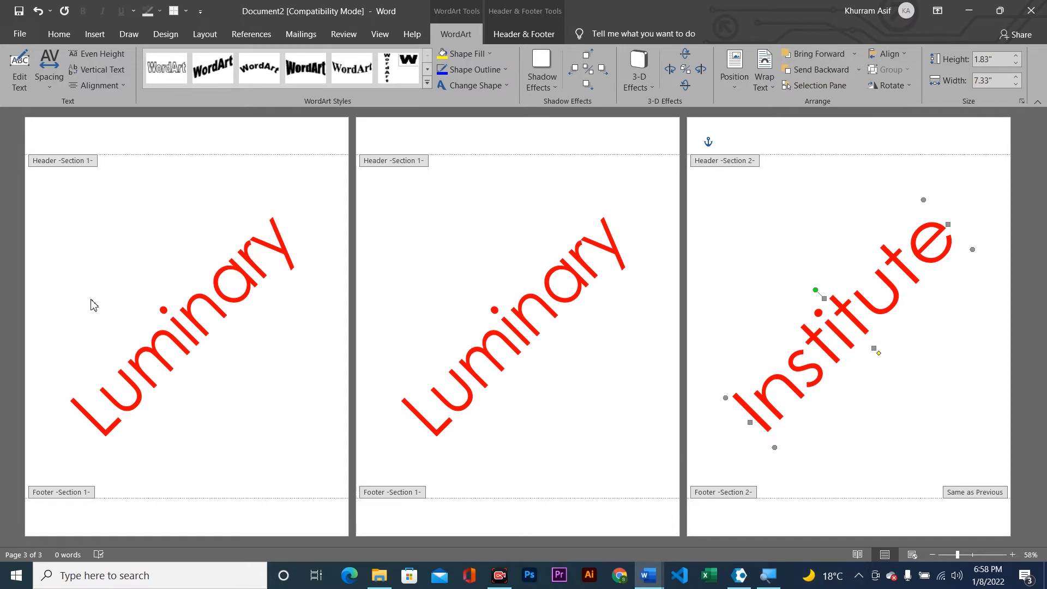
click(427, 82)
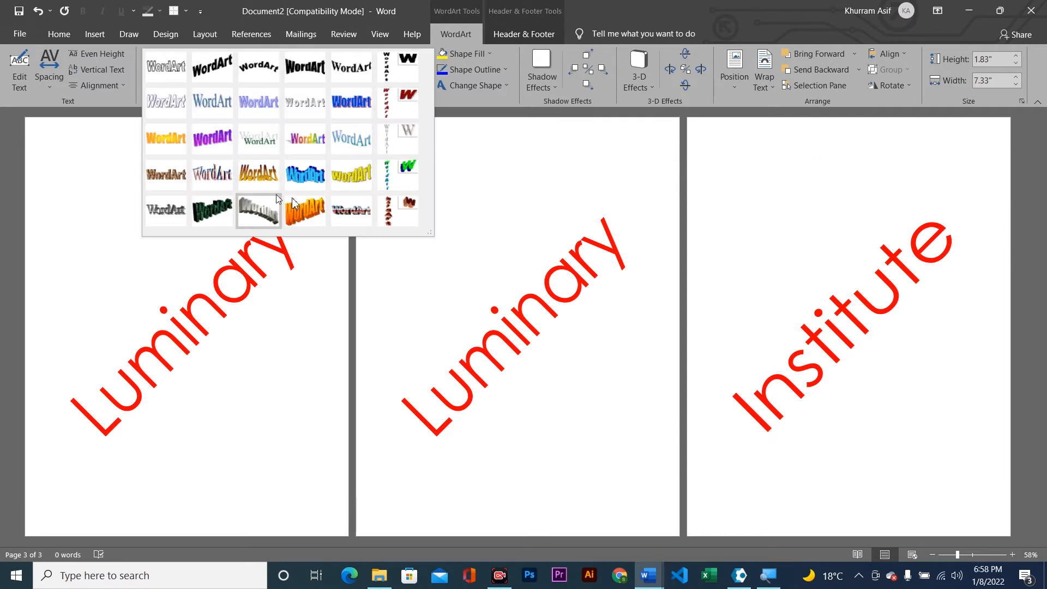
click(317, 209)
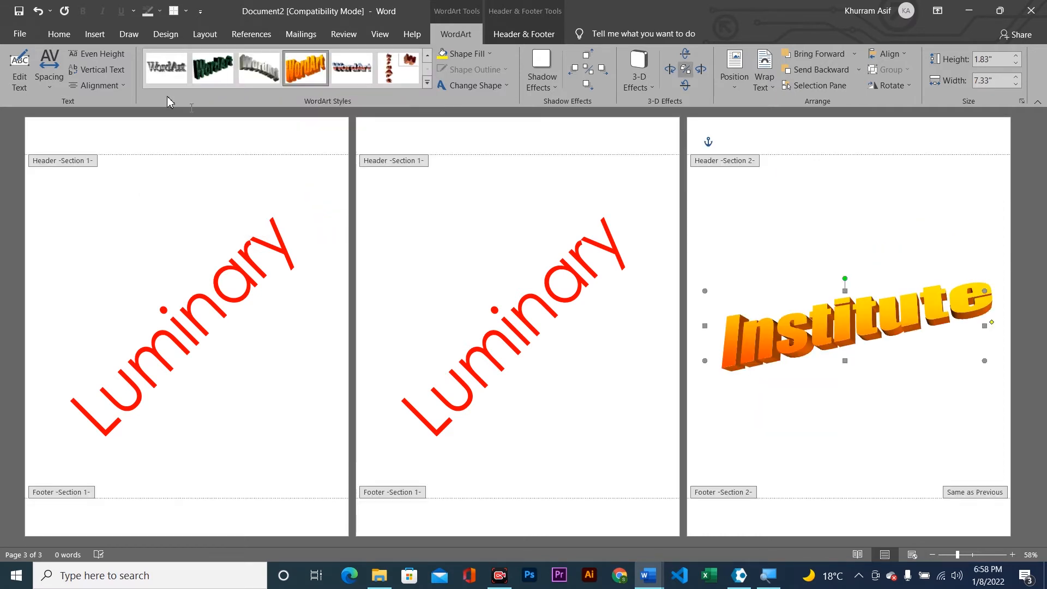
click(165, 34)
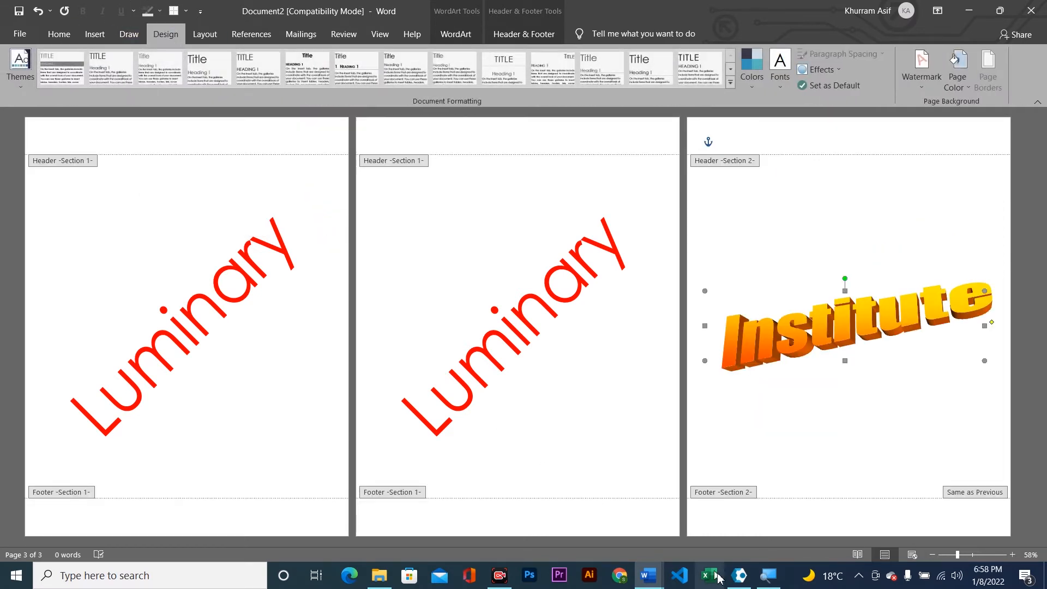
click(857, 575)
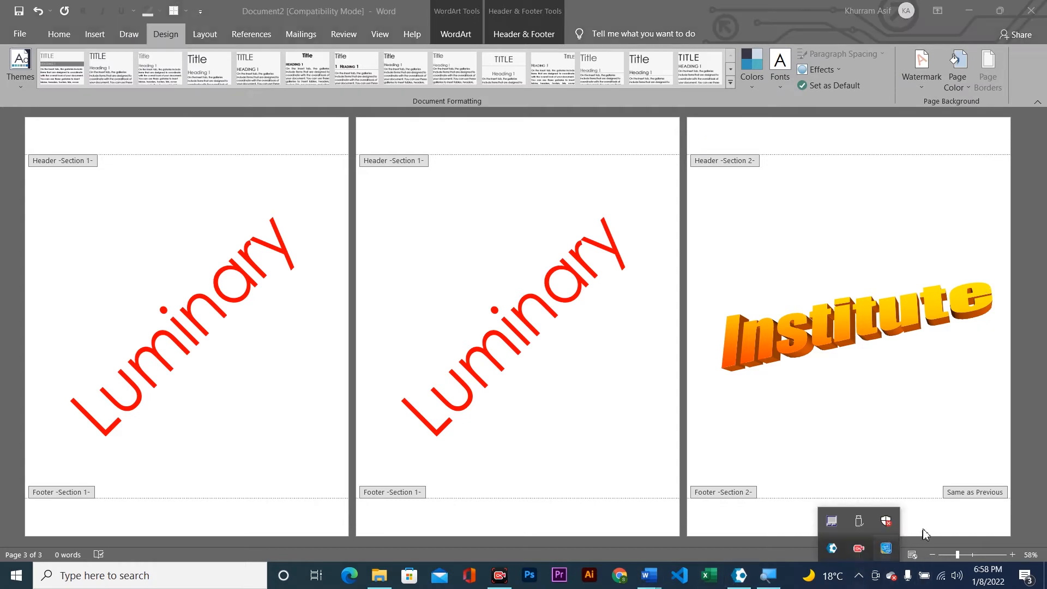
click(901, 554)
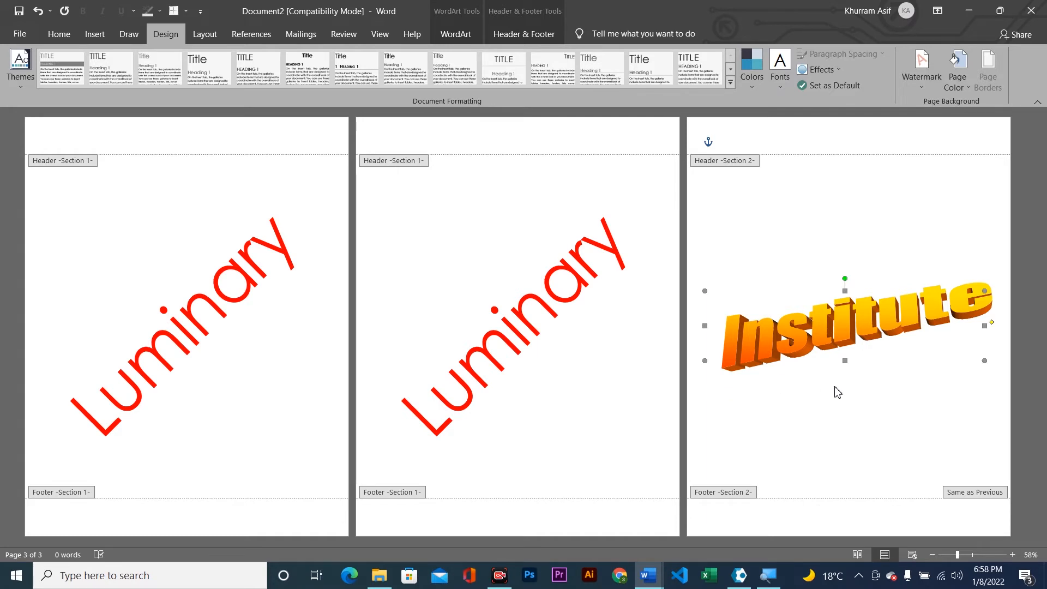
Create a new blank document and add a second page with a page break
key(ctrl+n)
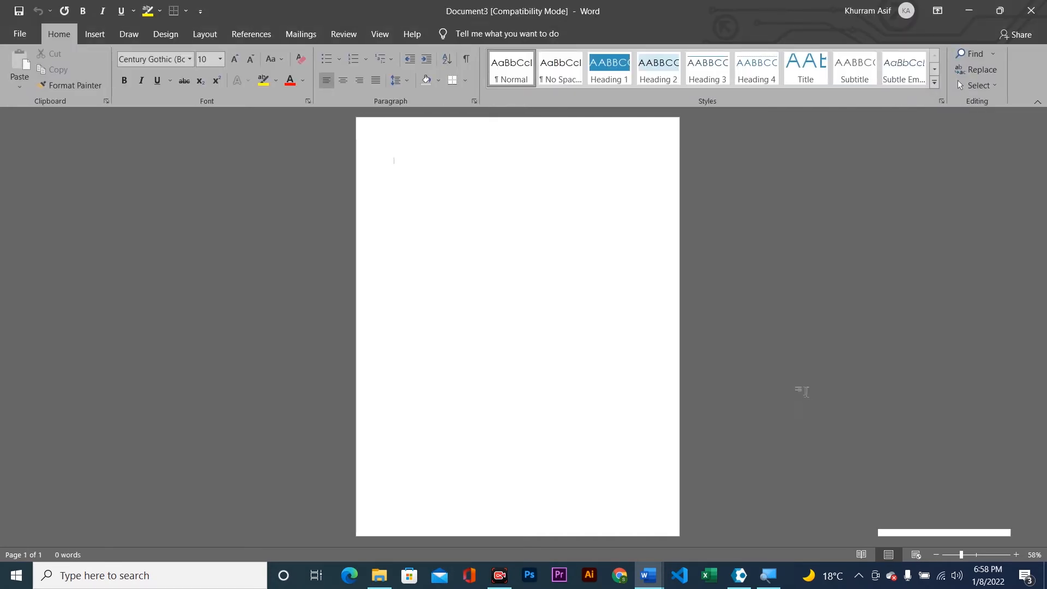
key(ctrl+Return)
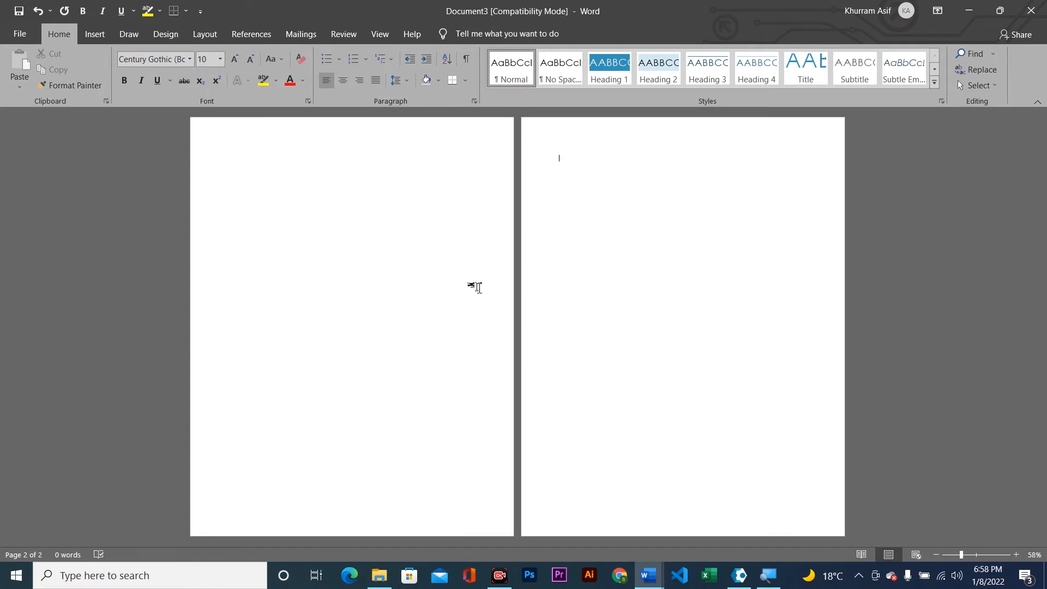
Apply a custom picture watermark using llcf-logo-png-black.png from the Desktop, with Auto scale and Washout on
click(158, 38)
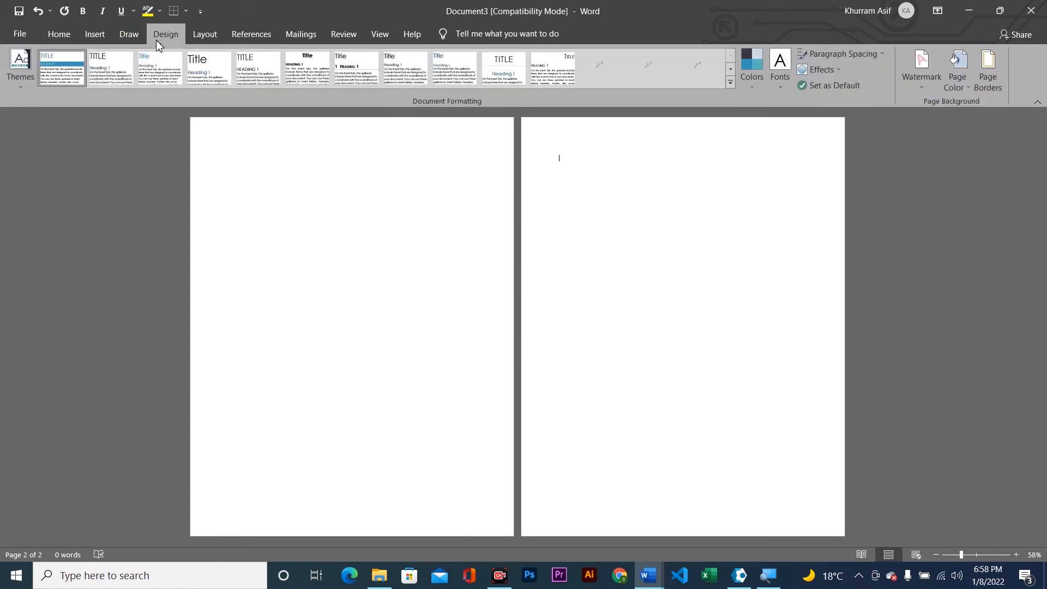
click(923, 84)
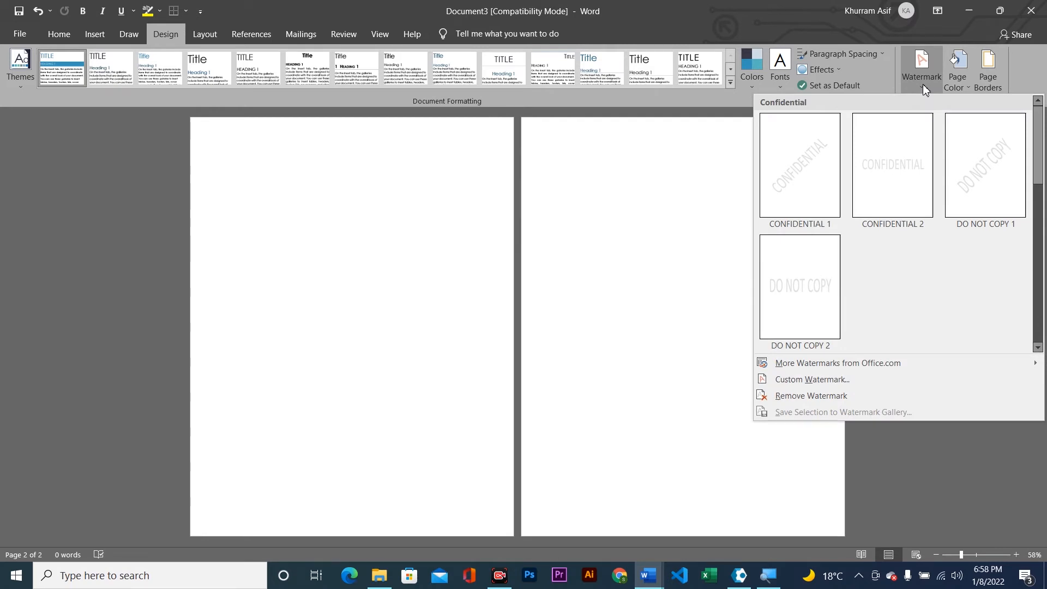
click(848, 382)
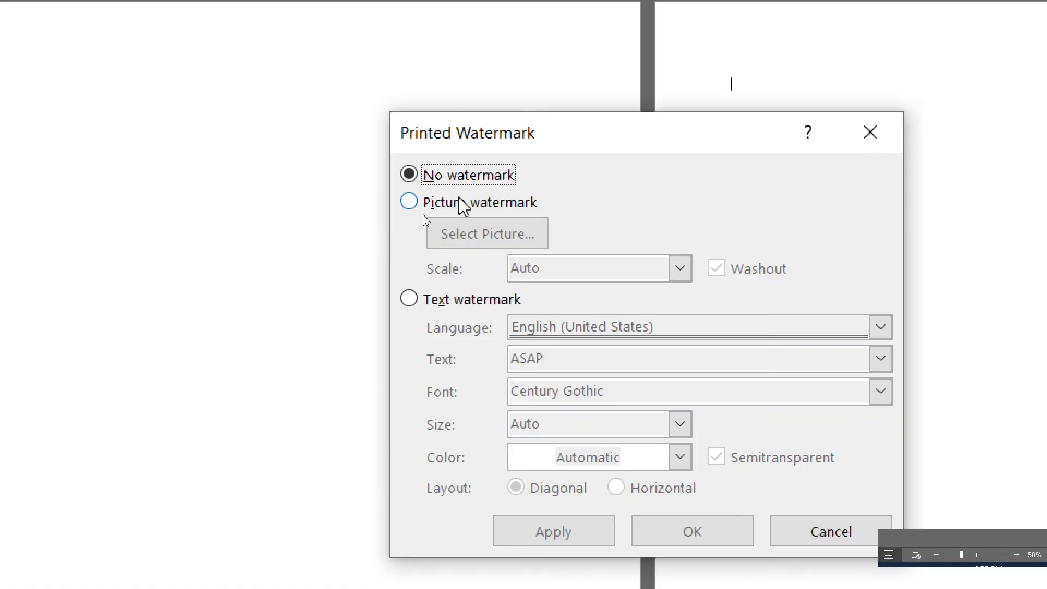
click(424, 219)
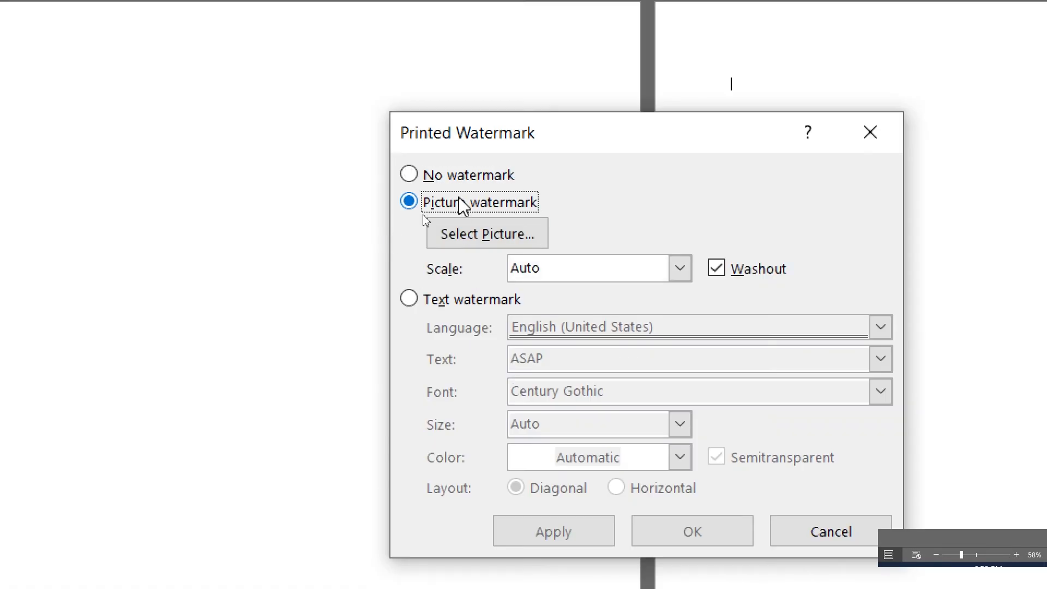
click(466, 239)
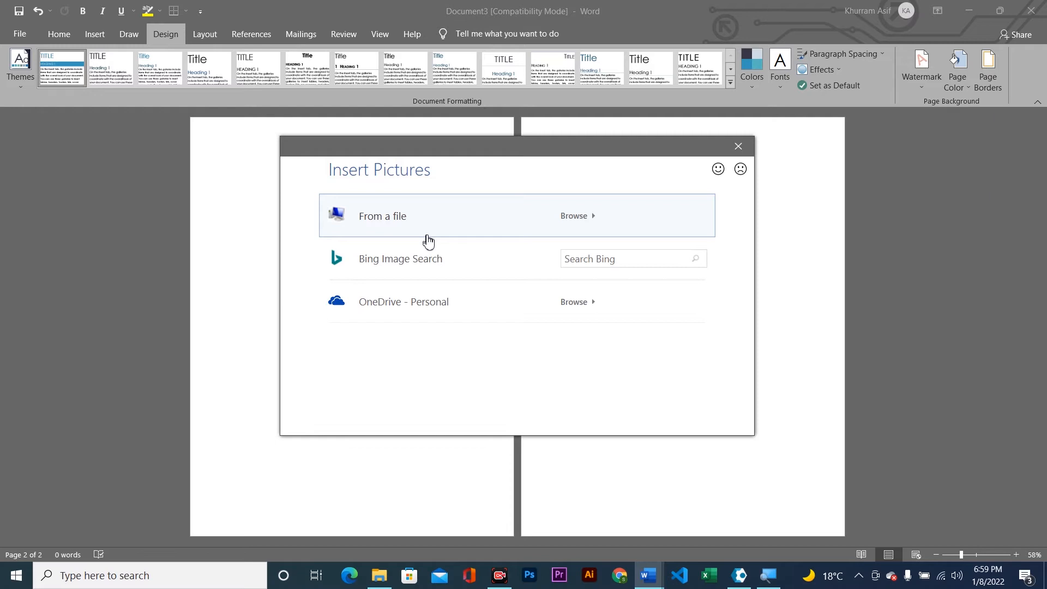
key(Escape)
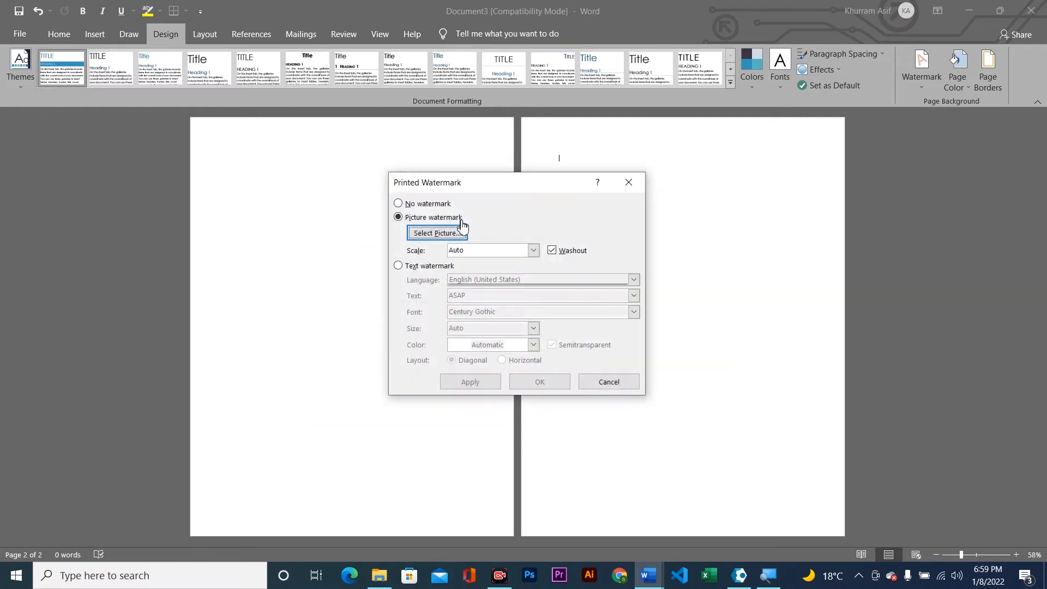
click(460, 227)
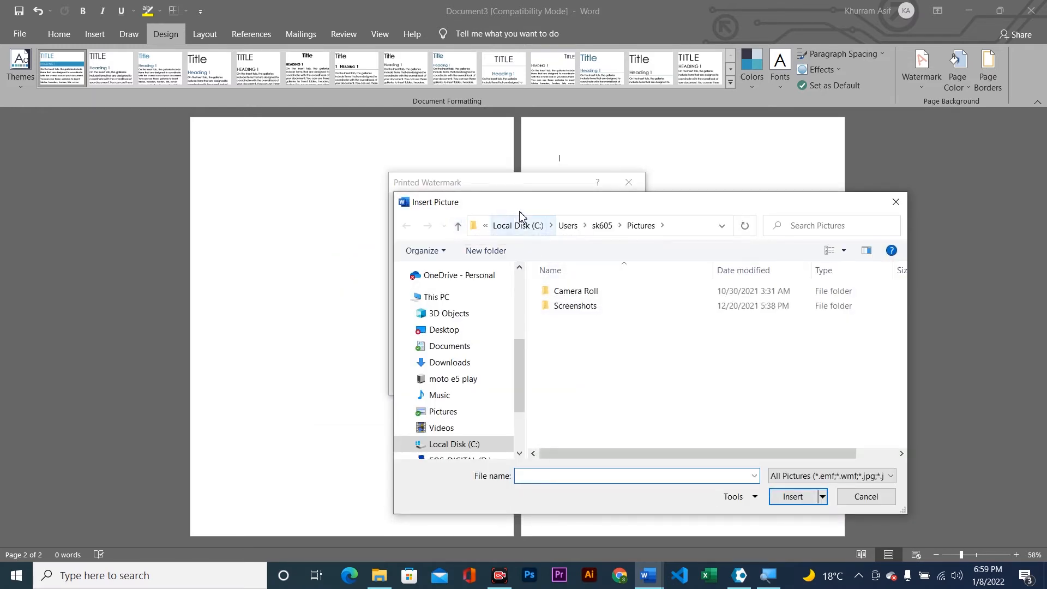
click(463, 332)
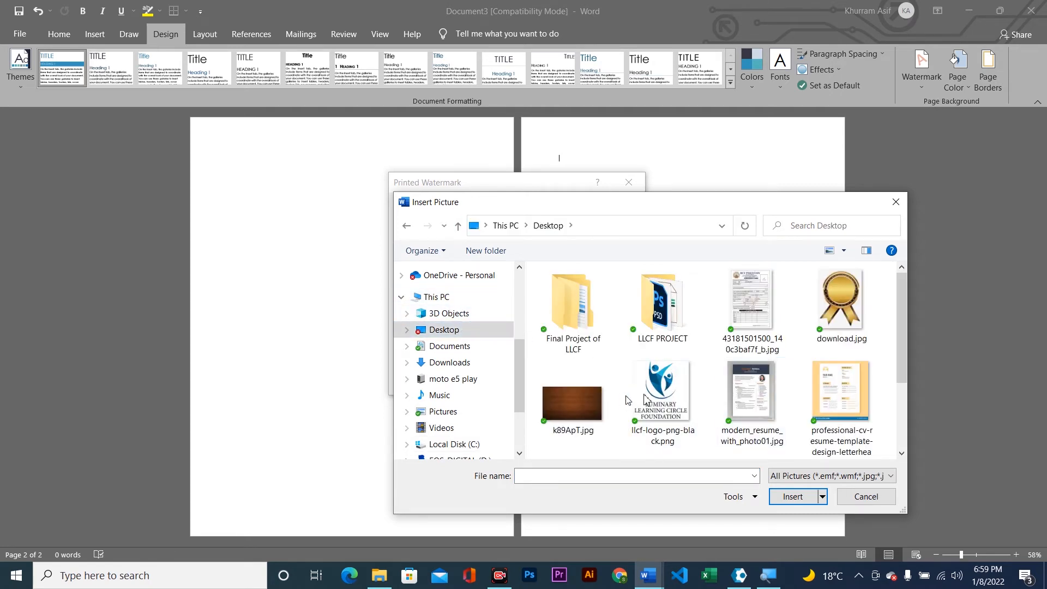
click(662, 390)
click(793, 497)
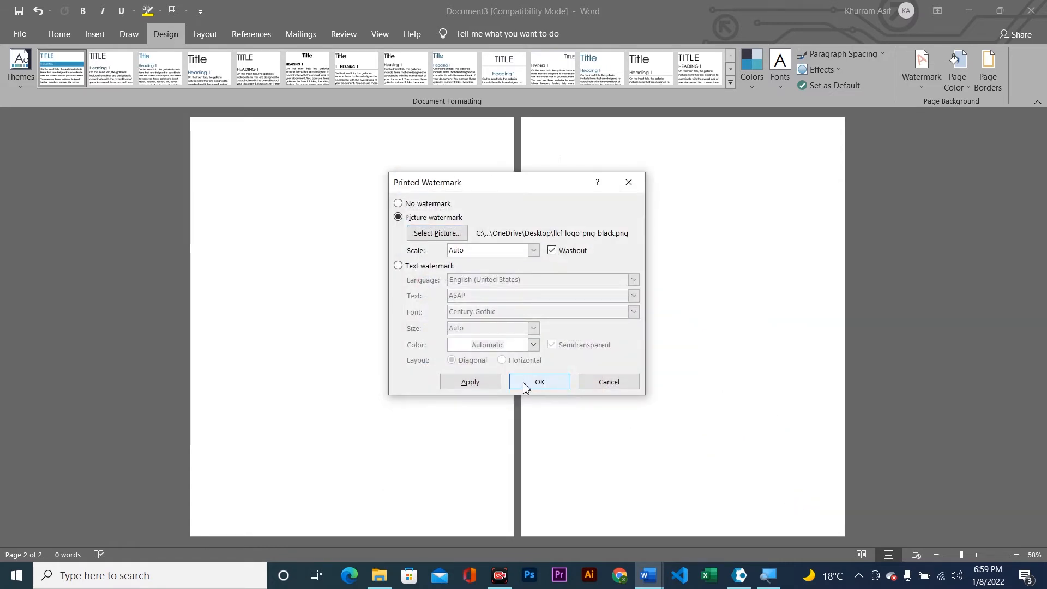
click(471, 383)
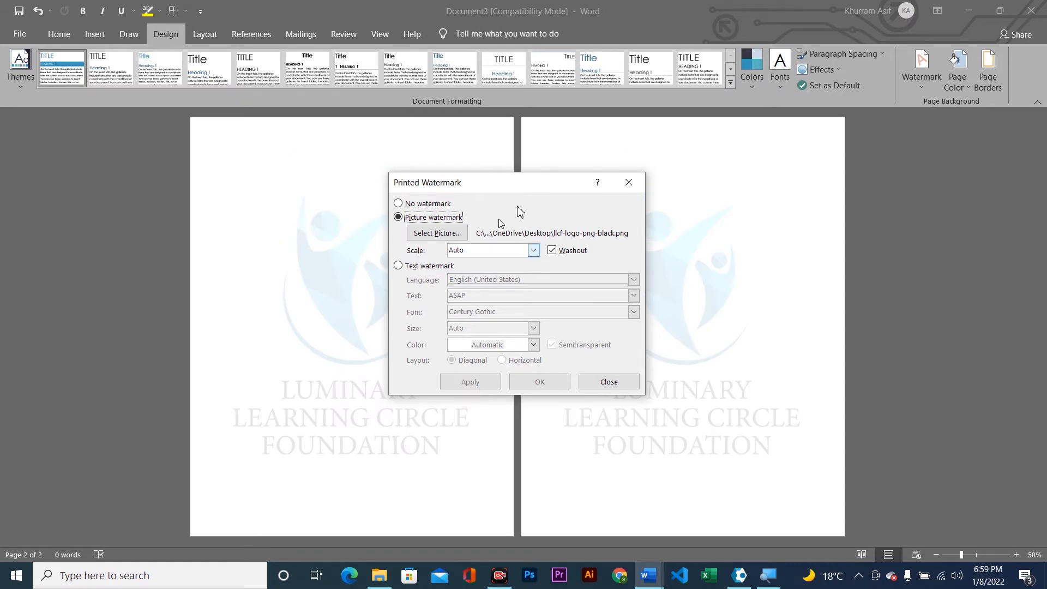
Try the logo watermark without the Washout effect and restore the effect
click(570, 258)
click(467, 384)
click(562, 251)
click(476, 388)
Set the logo watermark's scale to 150%, apply it and close the watermark settings
click(534, 250)
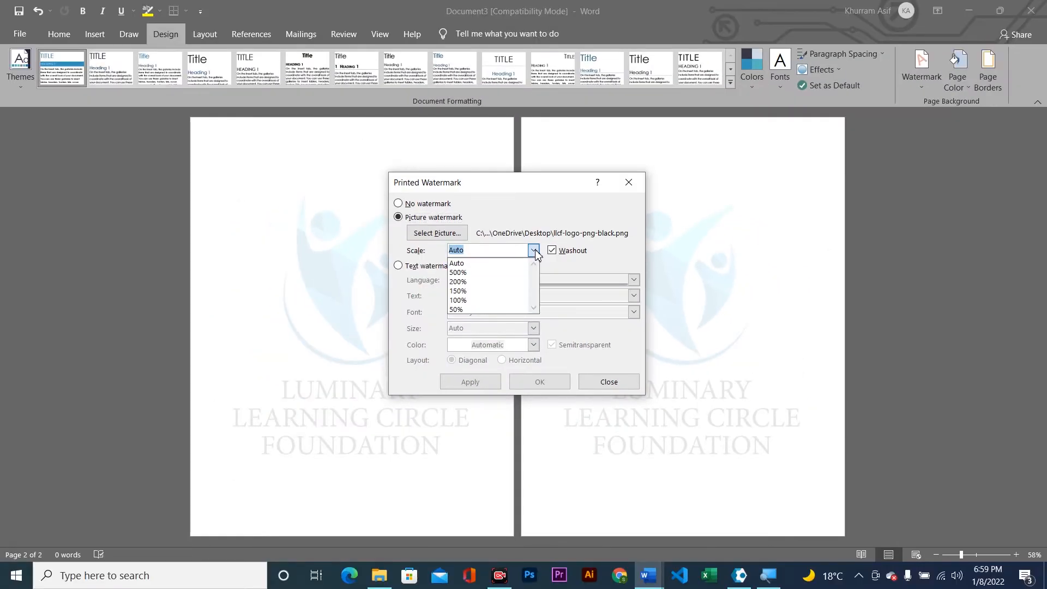
click(485, 291)
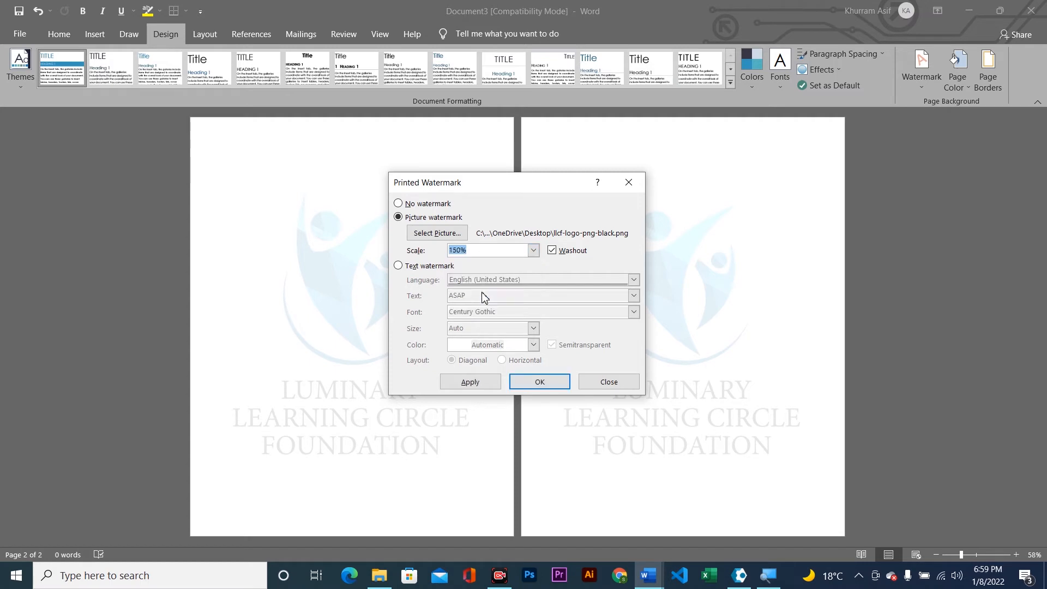
click(468, 383)
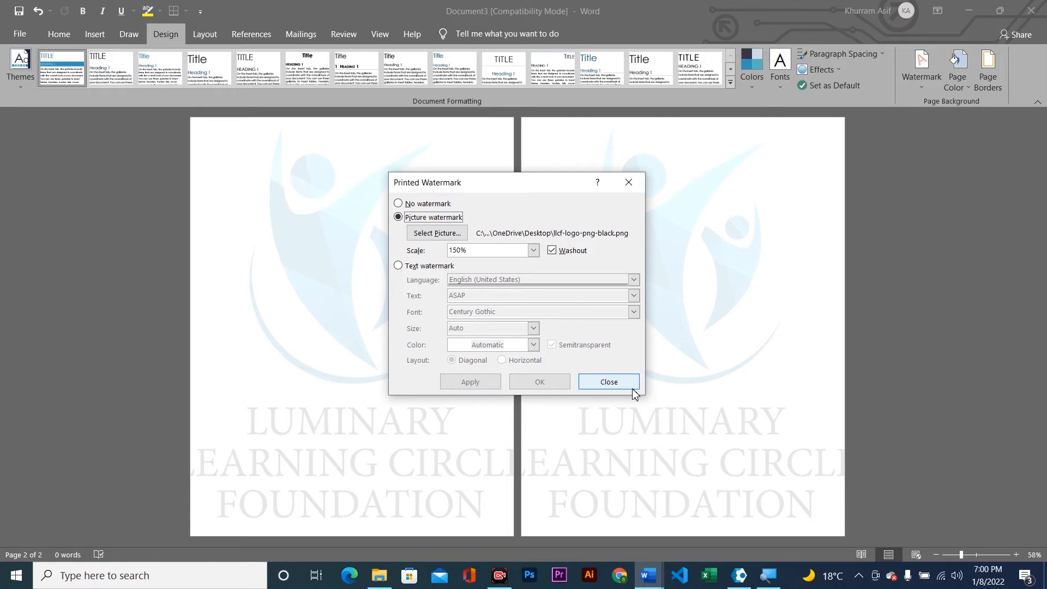
click(632, 388)
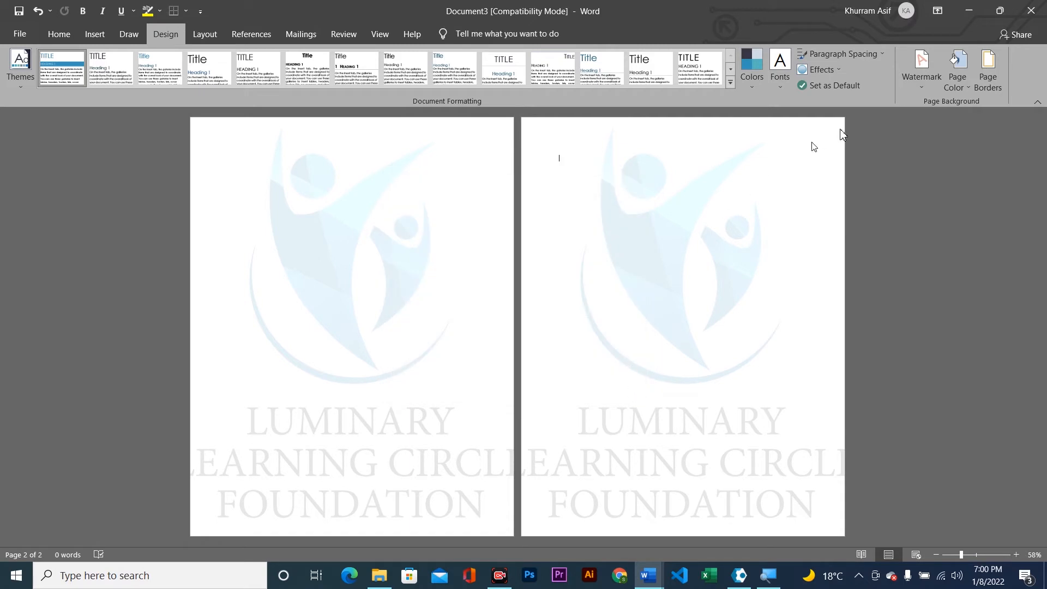
click(914, 84)
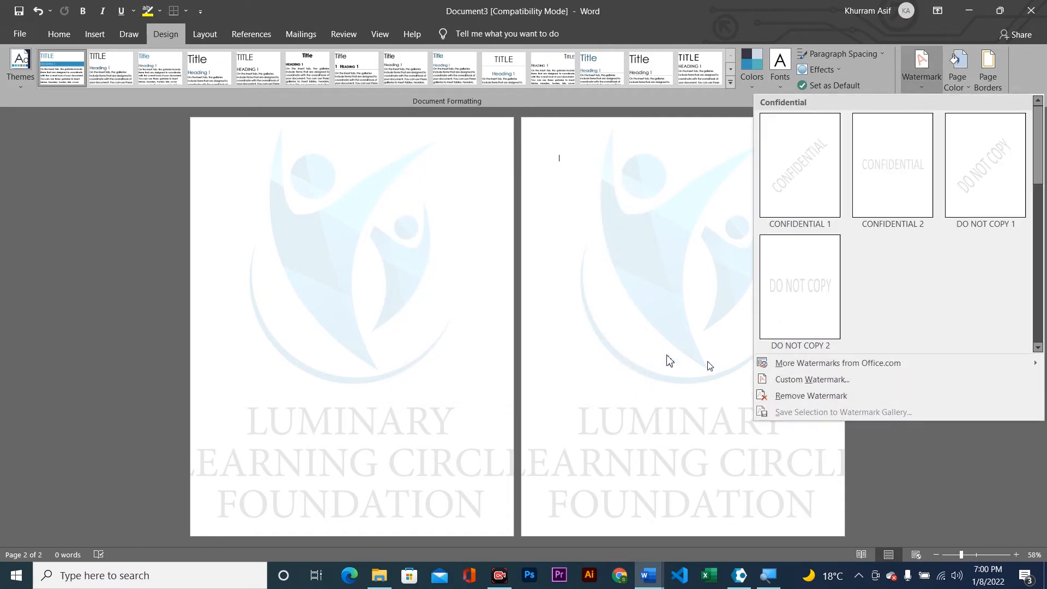
click(419, 308)
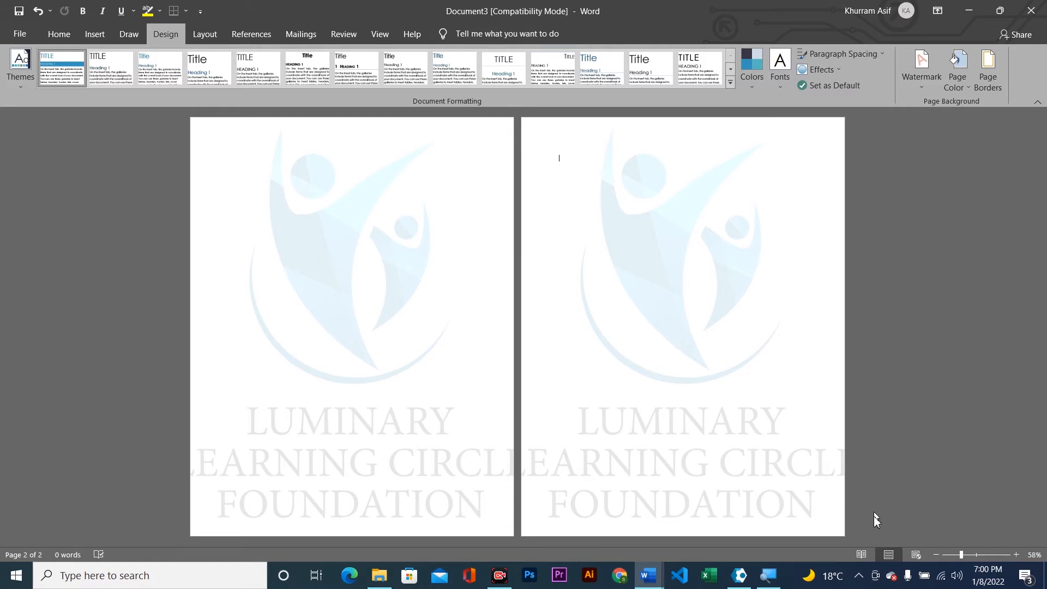
click(919, 79)
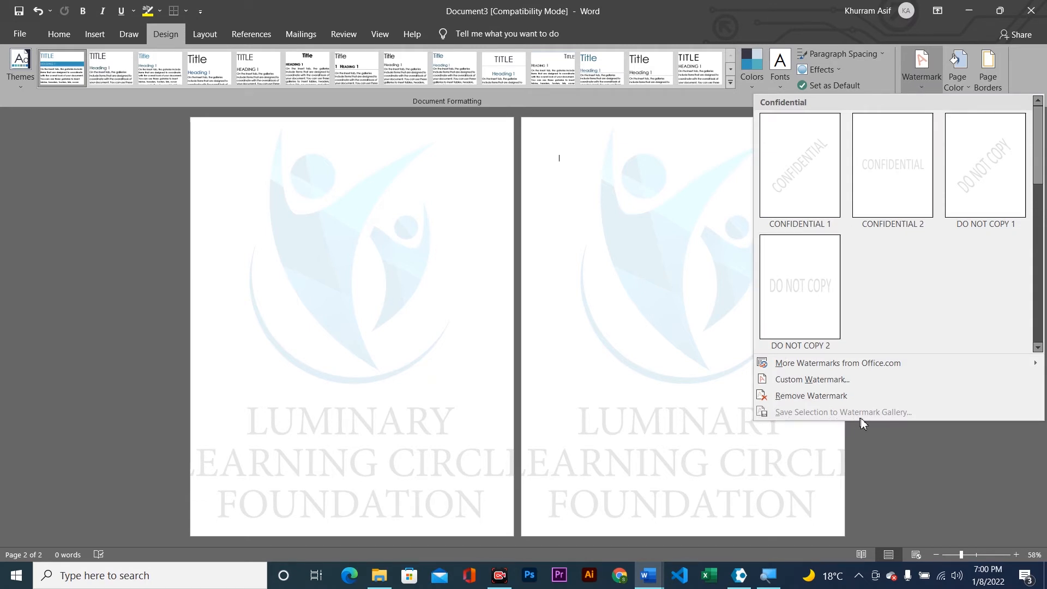
click(406, 329)
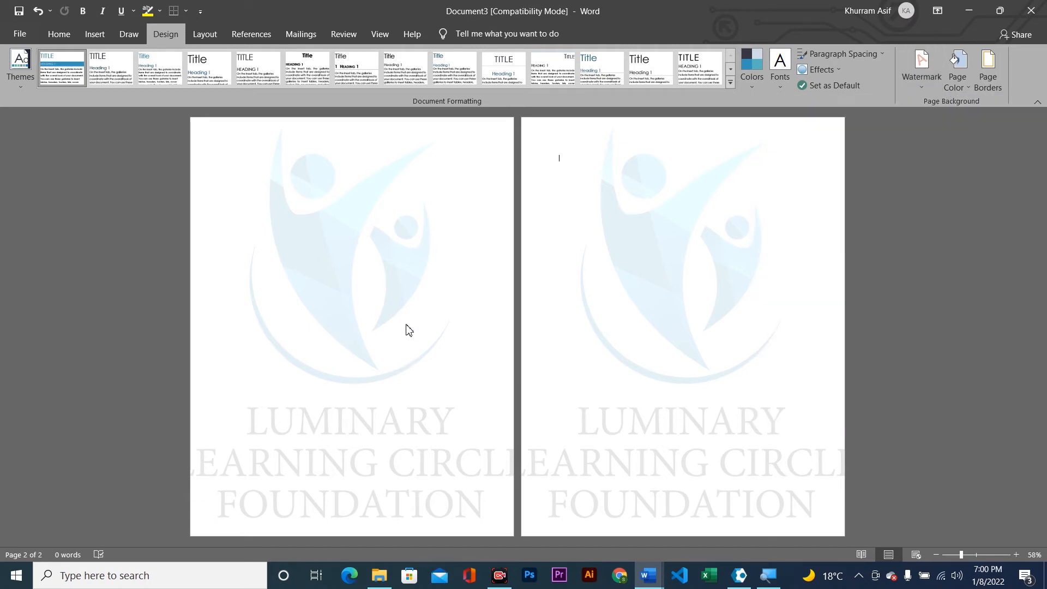
Select the logo watermark's header content on the first page and save it to the watermark gallery under the name Luminary
double_click(306, 134)
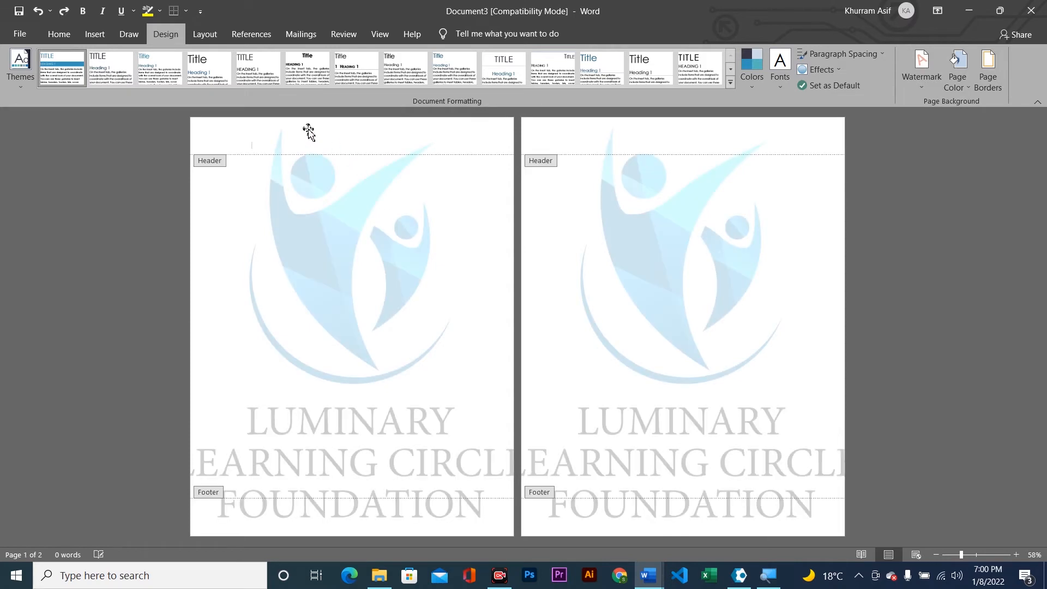
click(317, 242)
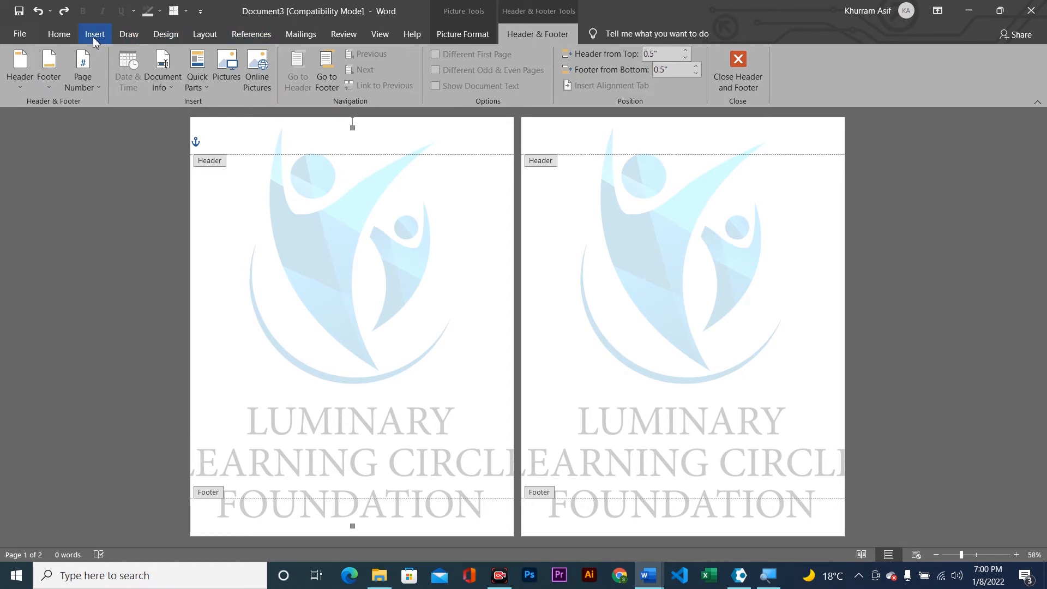
click(161, 42)
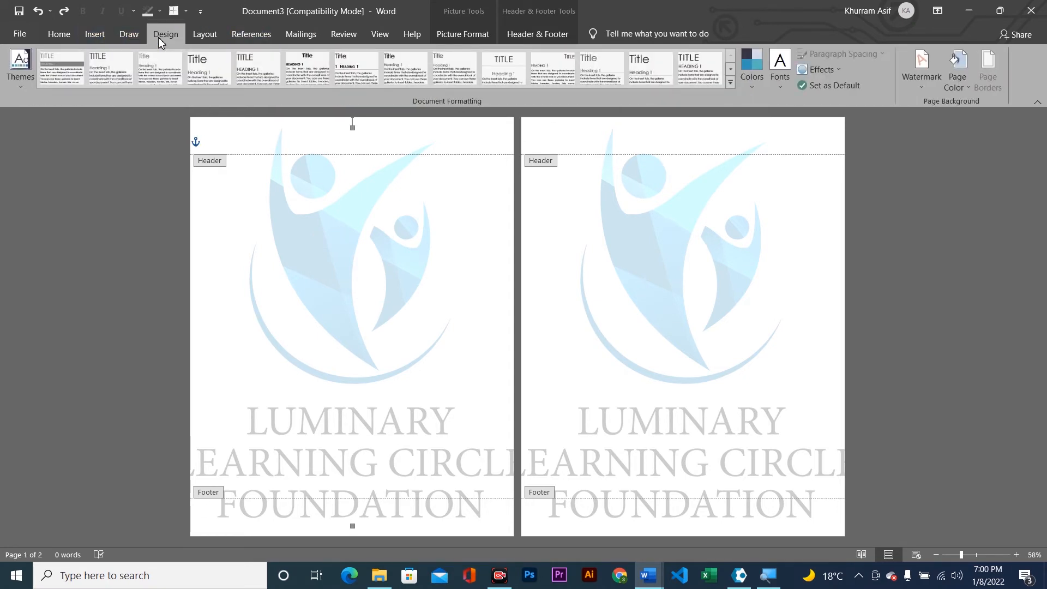
key(ctrl+a)
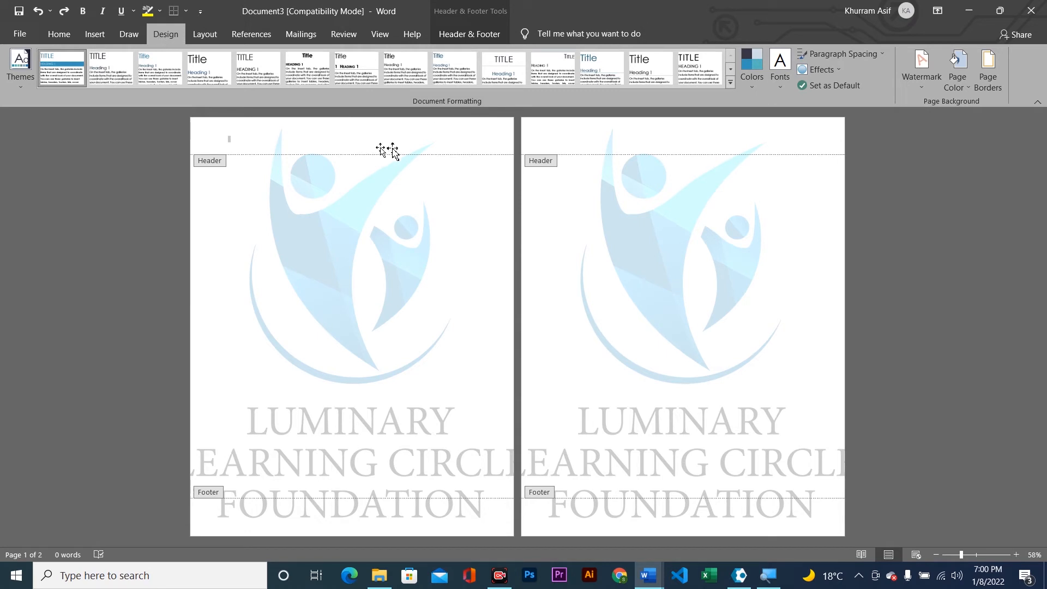
click(940, 64)
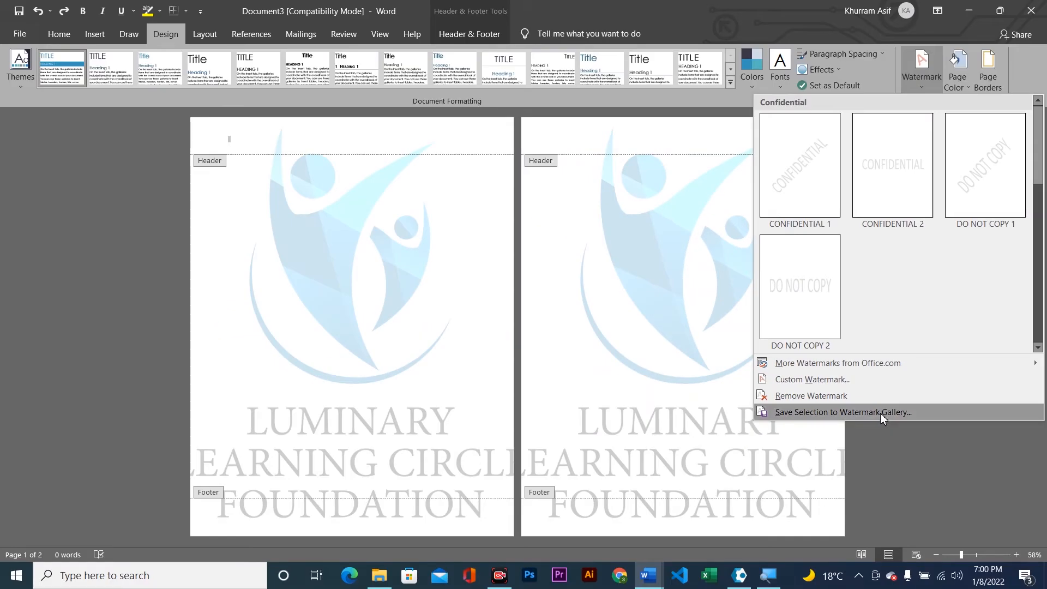
click(880, 413)
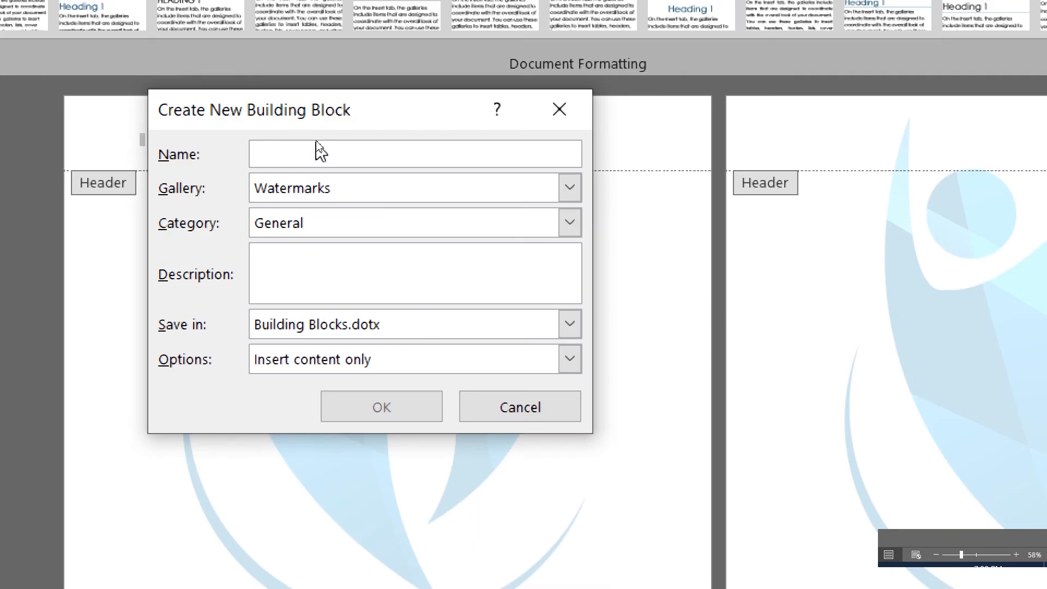
text(Lumina)
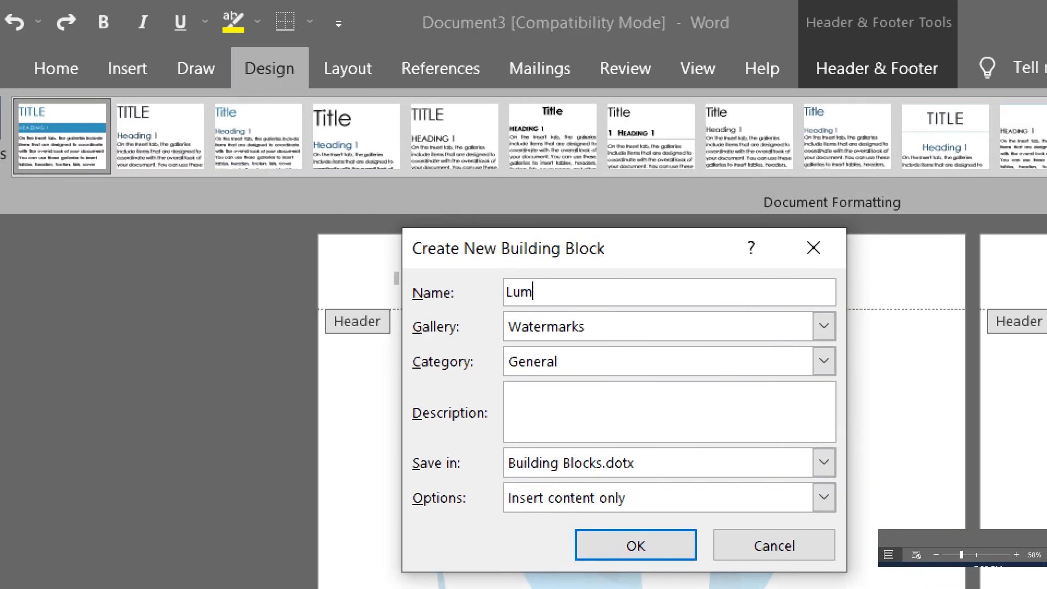
text(ry)
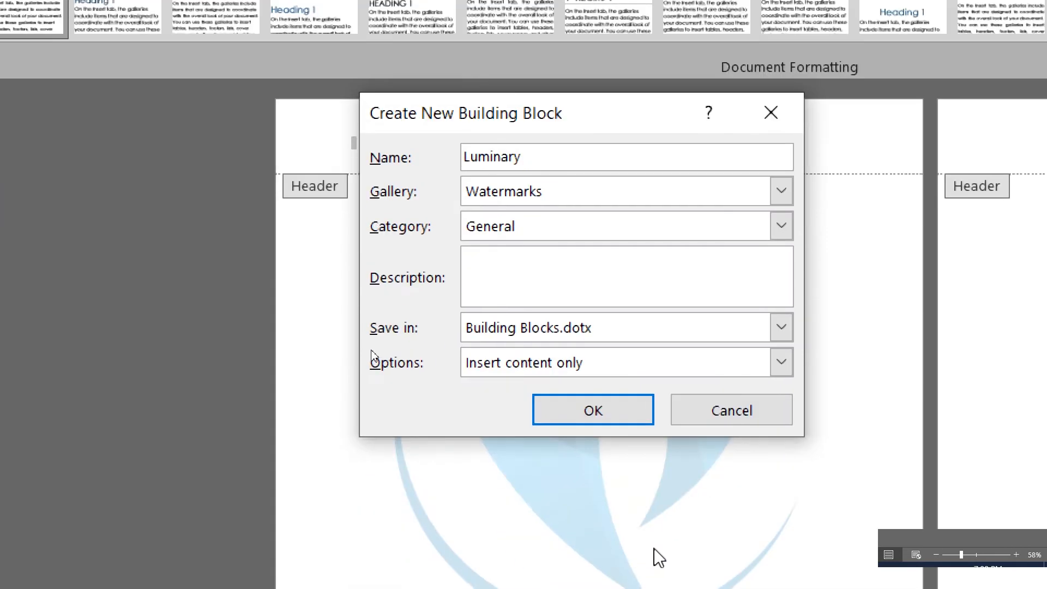
click(593, 394)
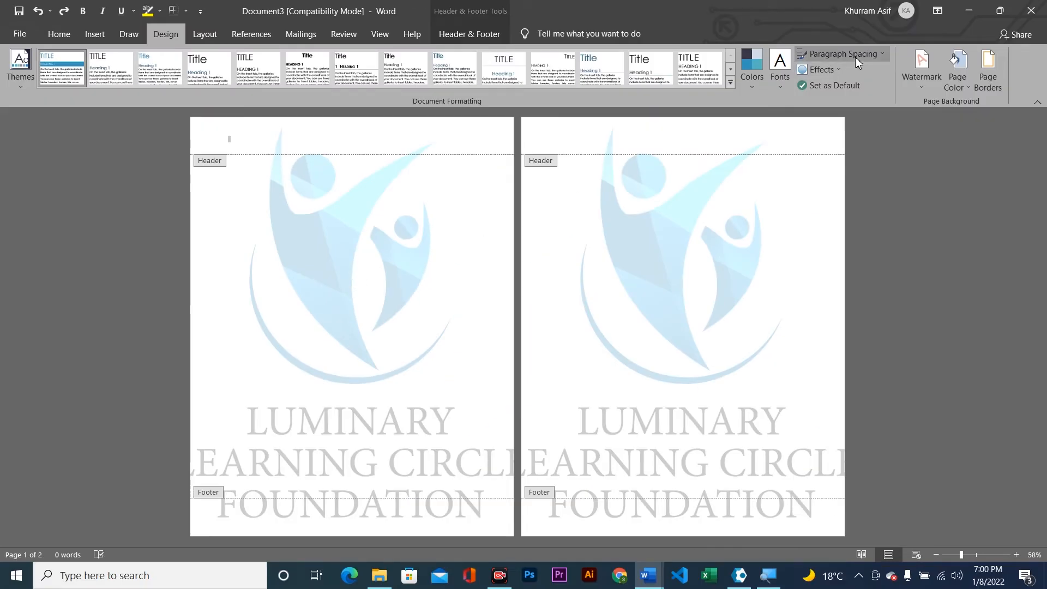
Look up the saved Luminary entry in the General category of the watermark gallery
click(921, 65)
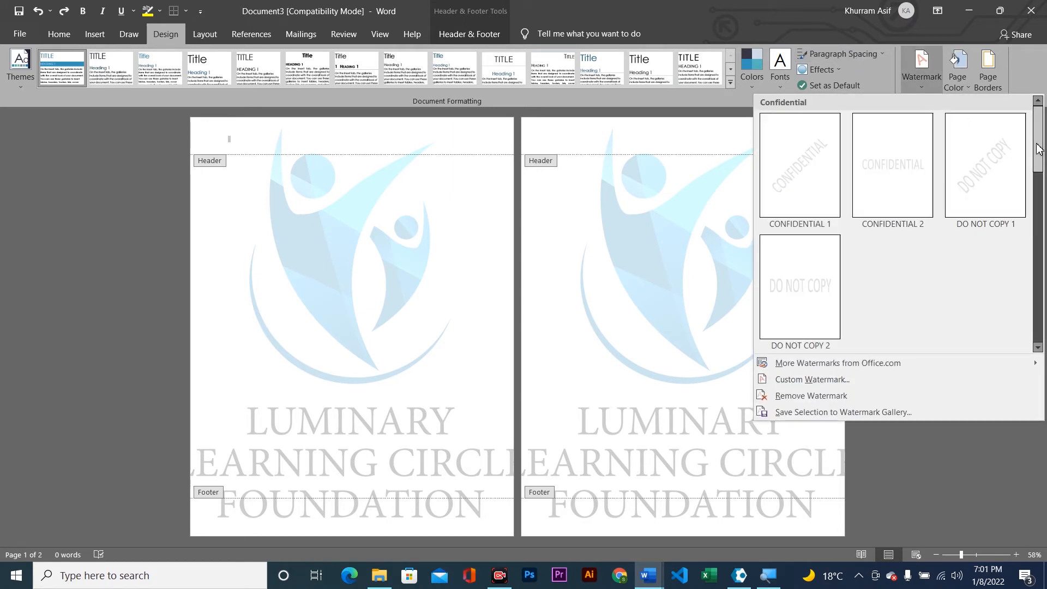
scroll(1041, 158, down, 3)
scroll(1032, 284, down, 5)
scroll(1030, 299, up, 3)
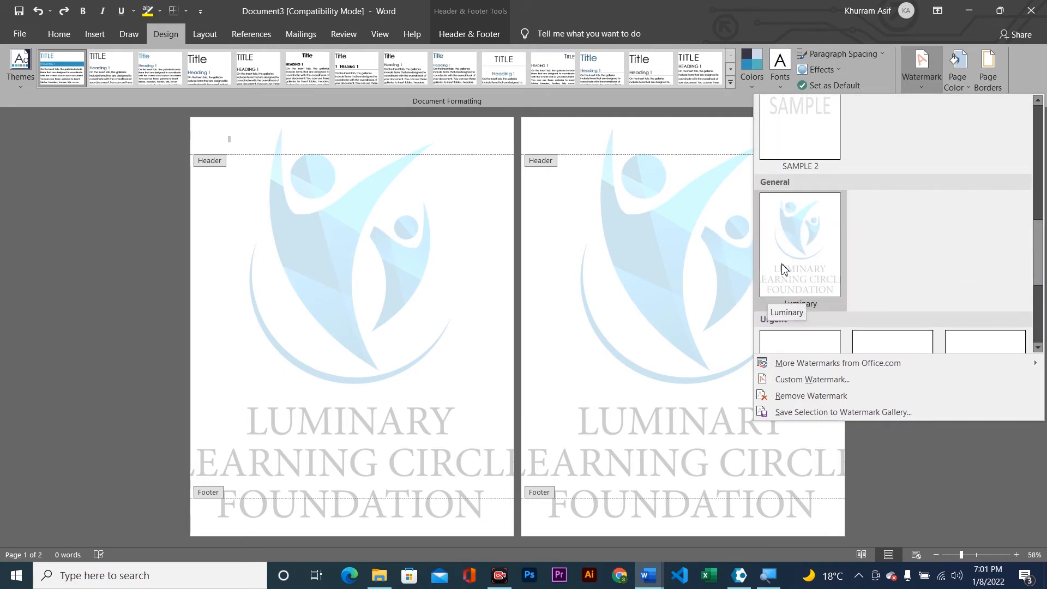
click(656, 268)
Remove the logo watermark from the document and leave header editing
click(941, 68)
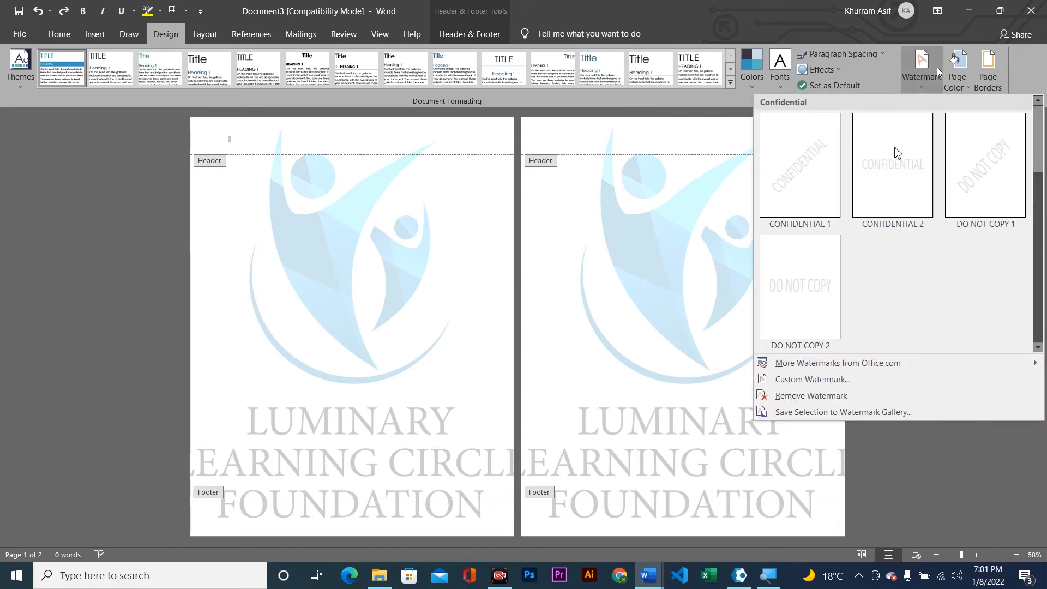
click(780, 395)
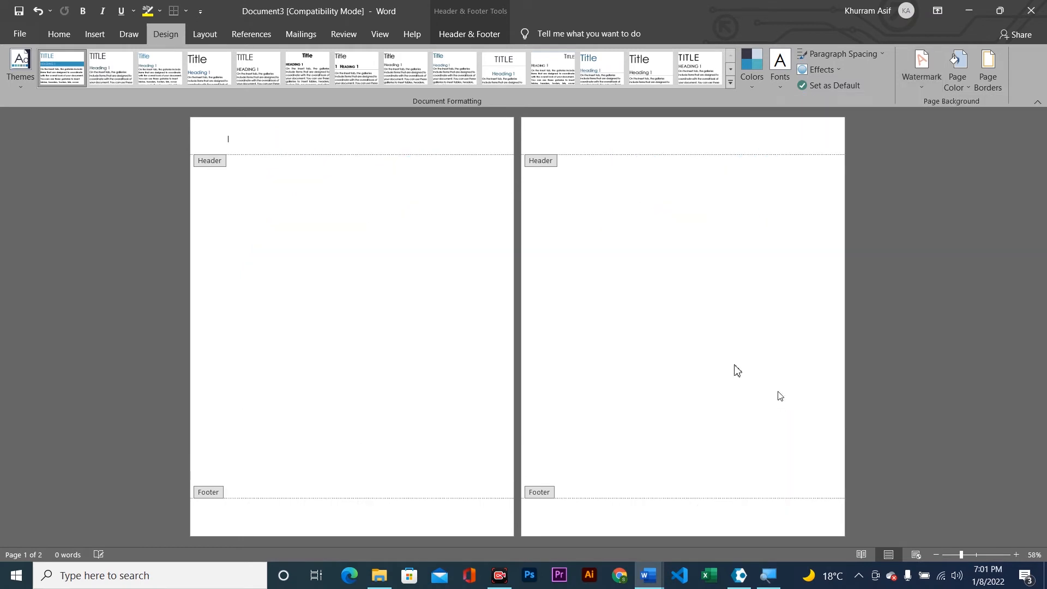
double_click(616, 265)
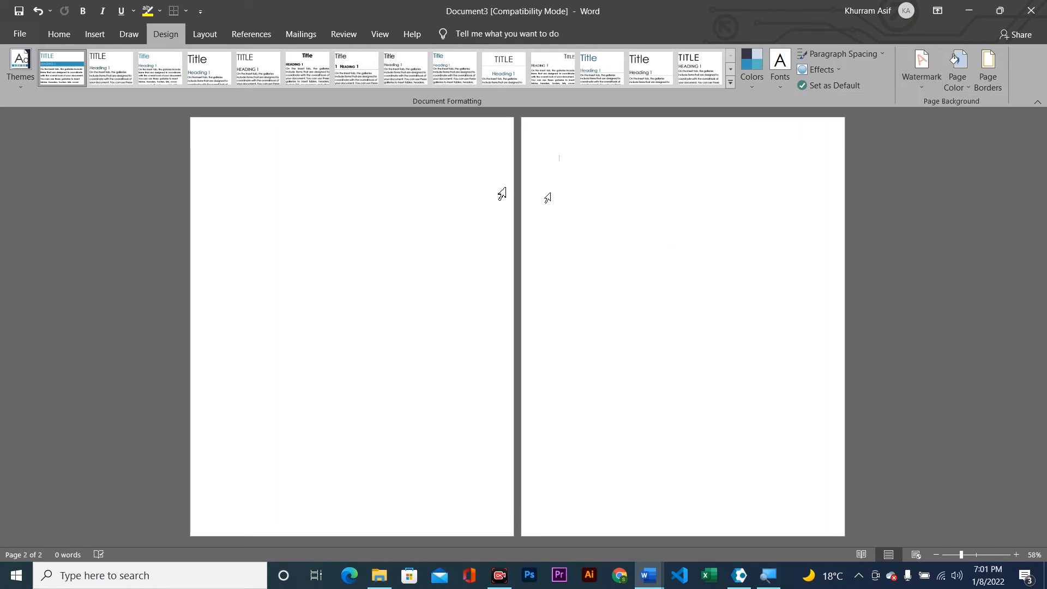
Fill the page background with a horizontal two-color gradient in white and black, using the variant with dark edges and a light center
click(341, 152)
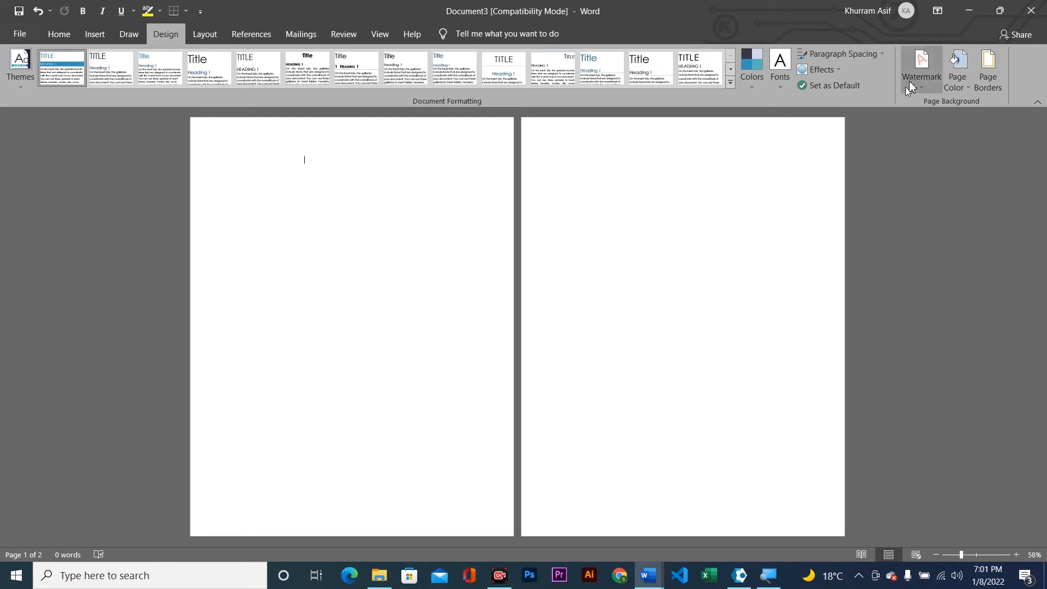
click(961, 86)
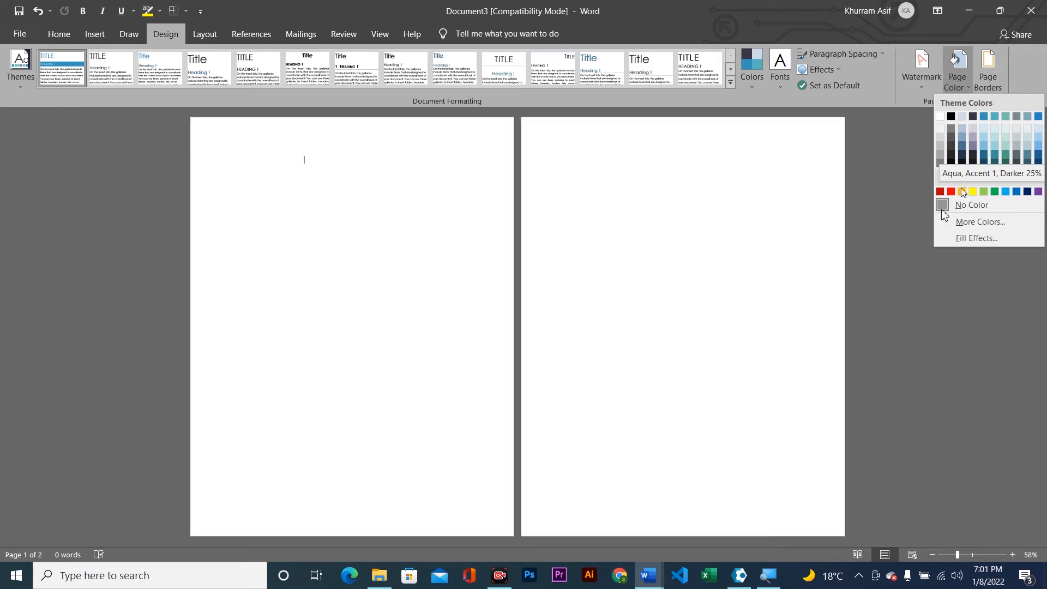
click(937, 242)
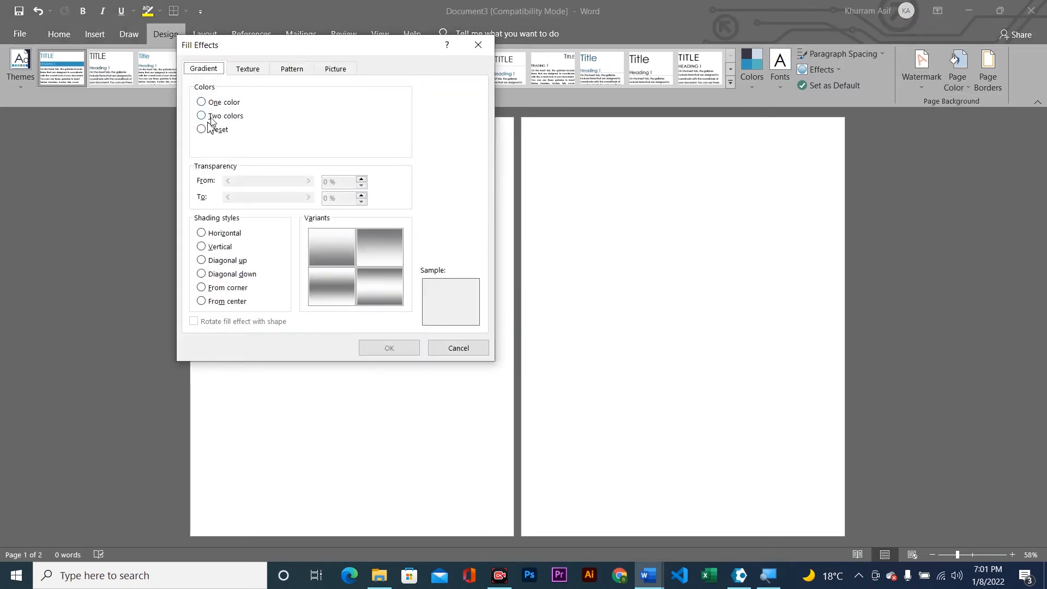
click(212, 115)
click(390, 287)
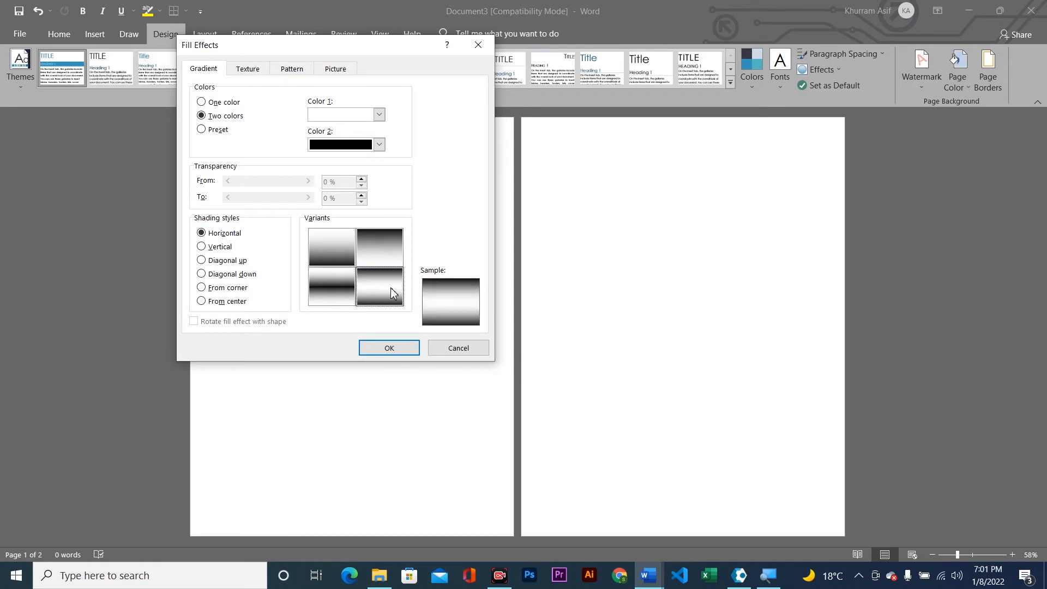
click(403, 349)
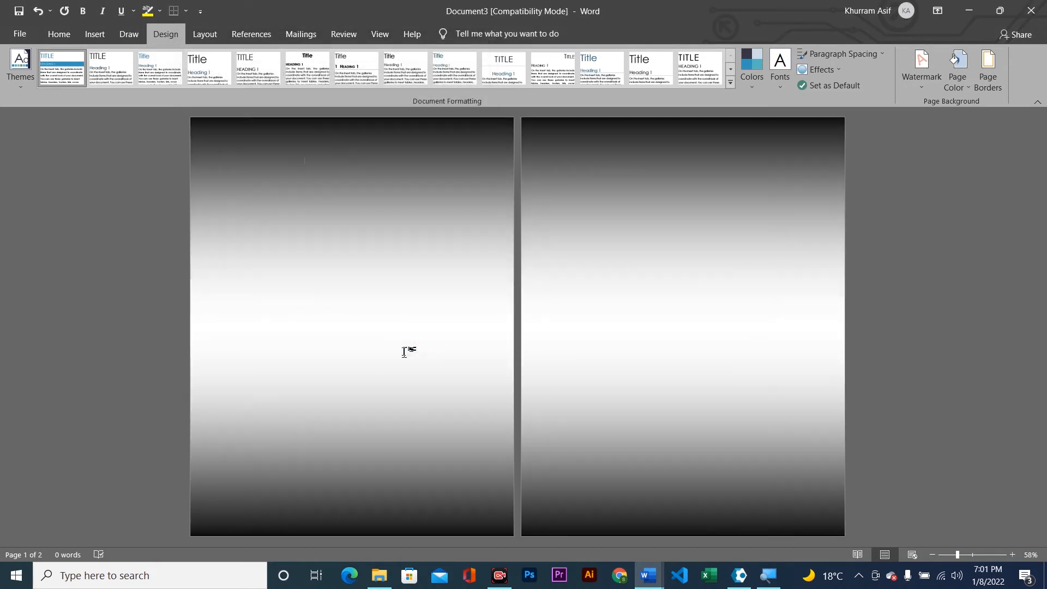
Change the page gradient's shading style to Diagonal down, using the variant with a light central band
click(957, 79)
click(958, 239)
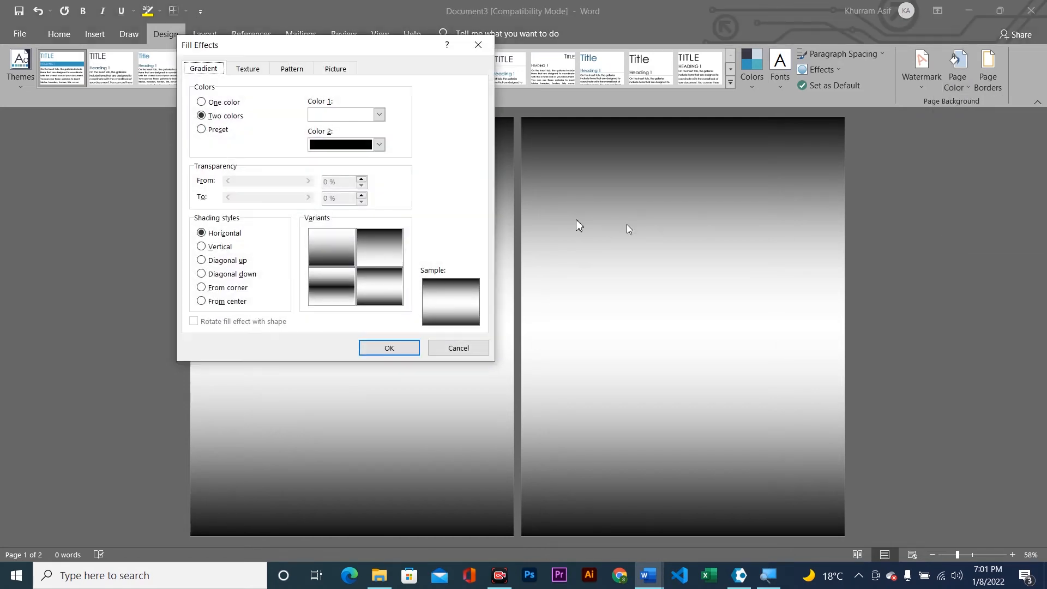
click(212, 264)
click(211, 277)
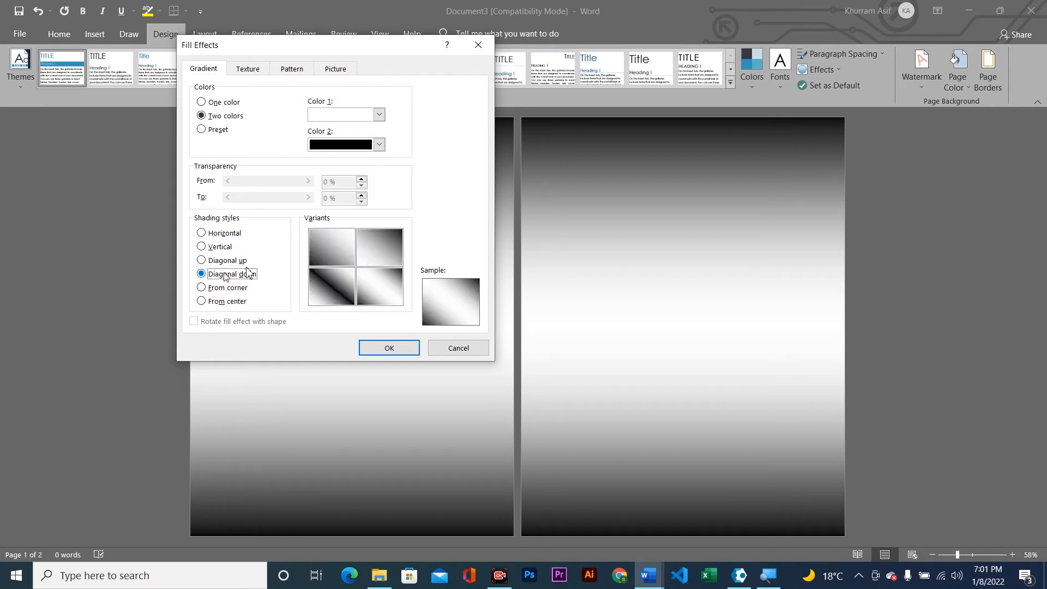
click(387, 270)
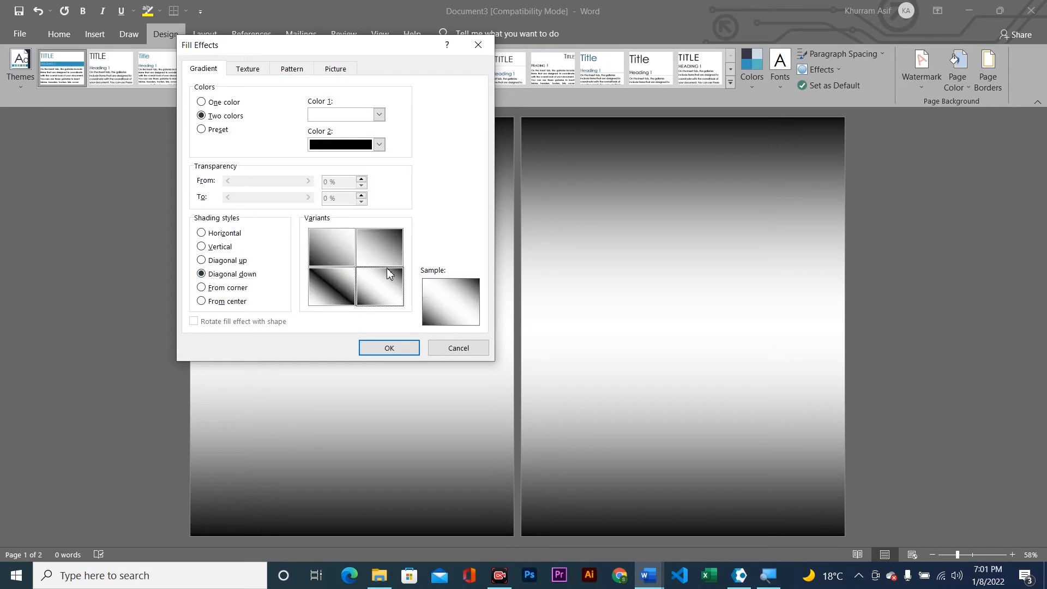
click(399, 350)
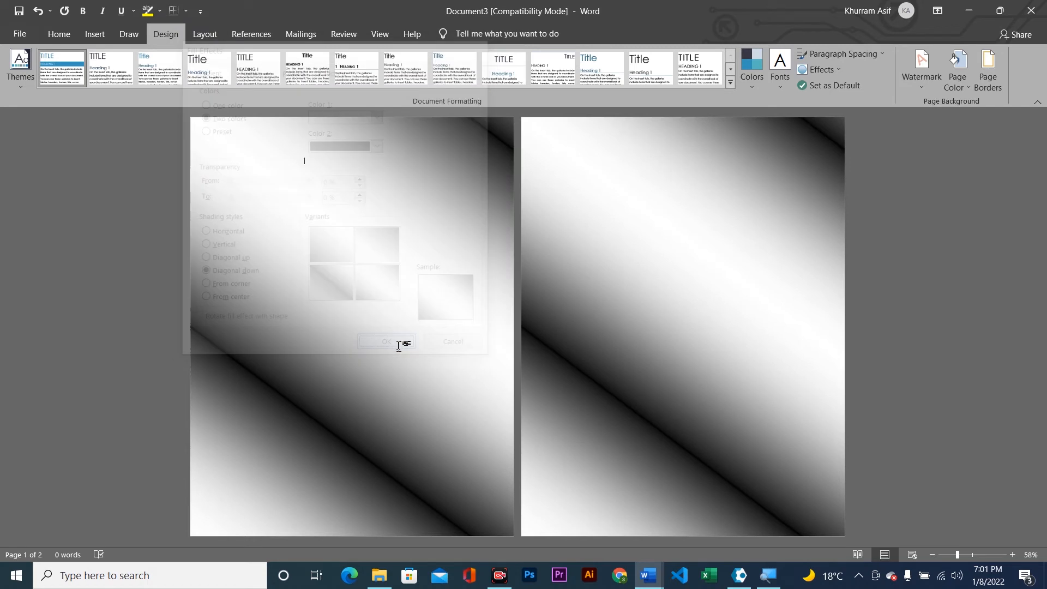
Apply the Early Sunset preset gradient to the page background with horizontal shading and the variant with a blue center
click(968, 73)
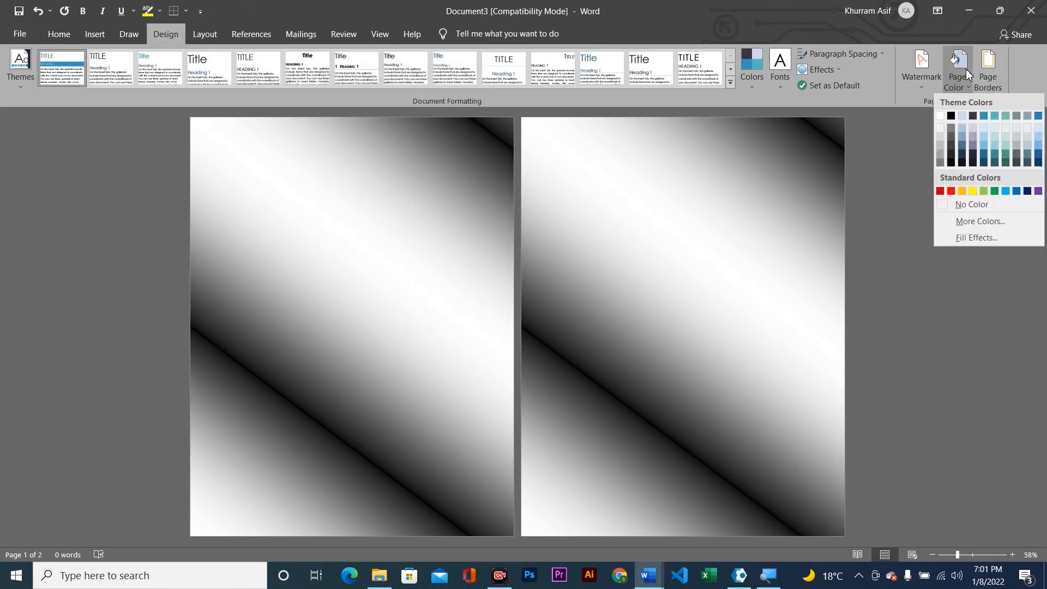
click(976, 238)
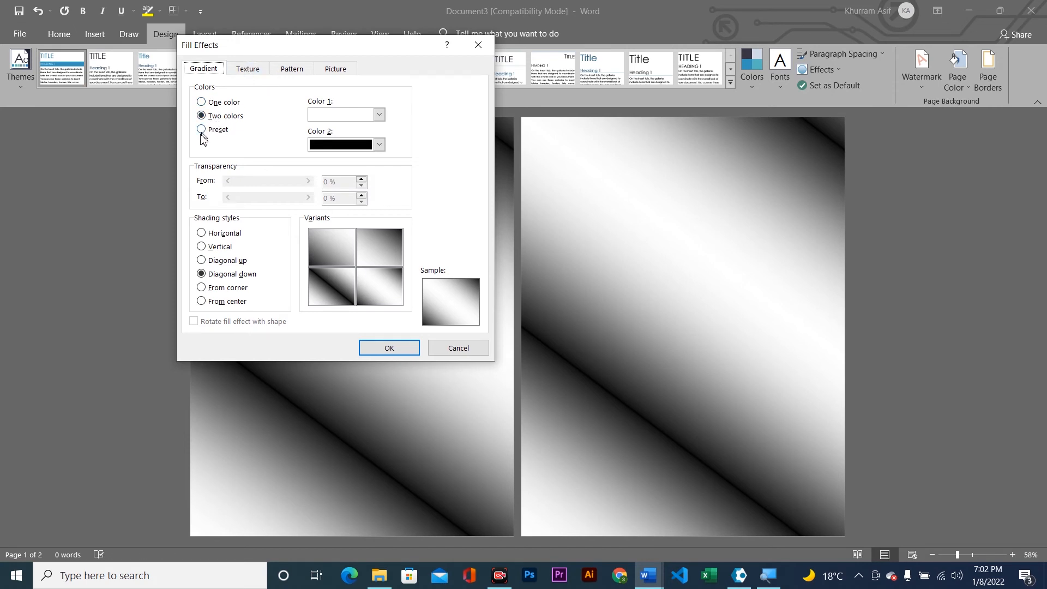
click(201, 129)
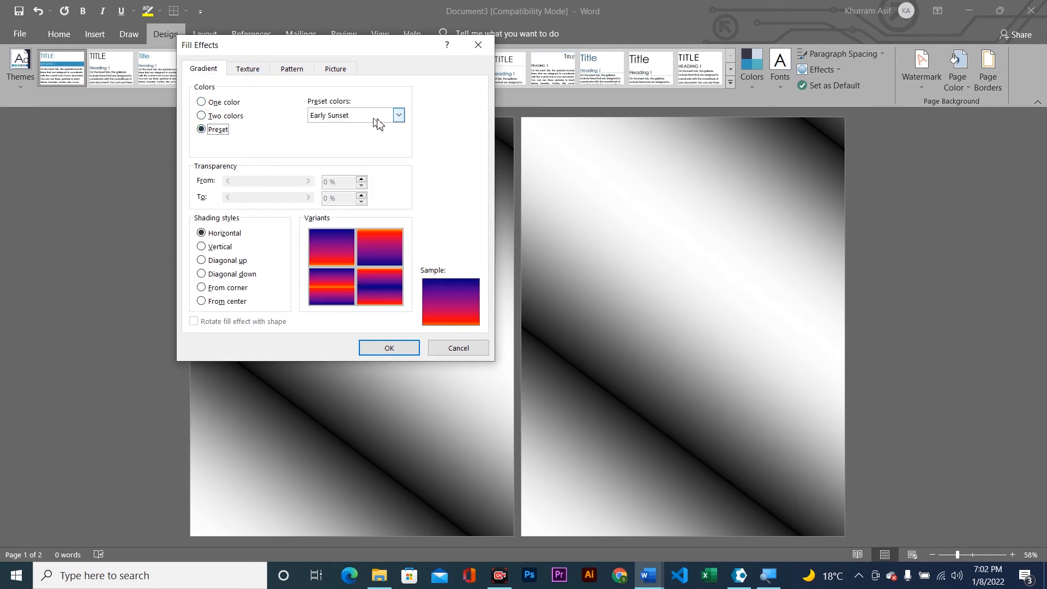
click(380, 293)
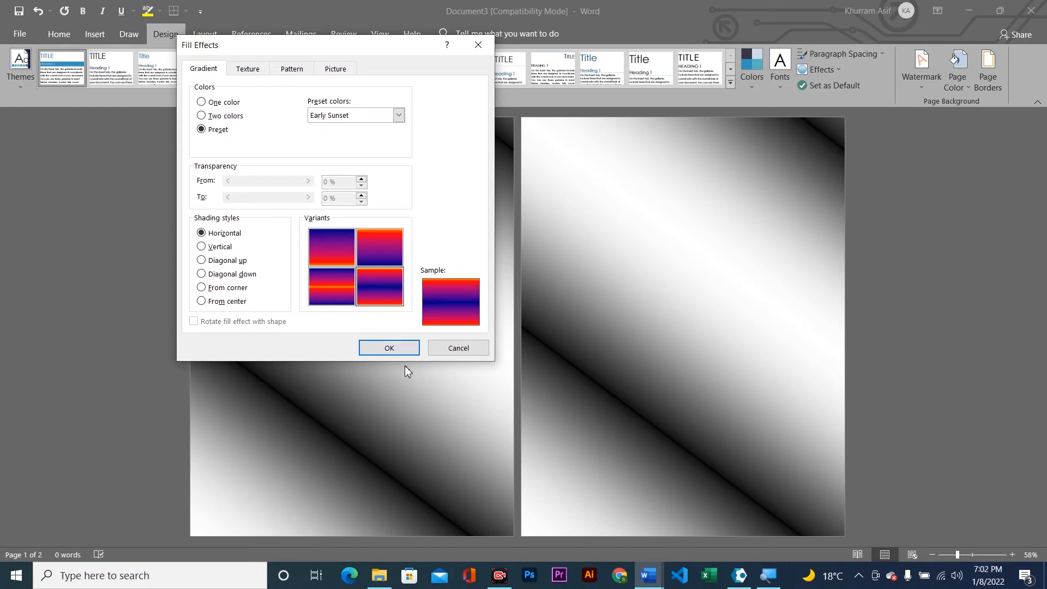
click(389, 348)
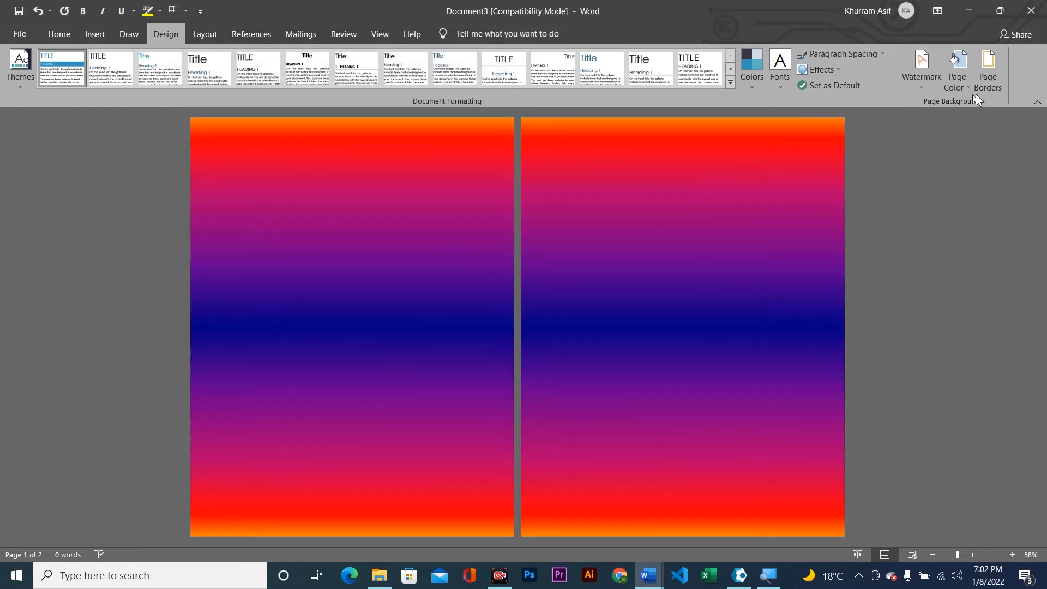
Replace the page background fill with the Granite texture
click(955, 81)
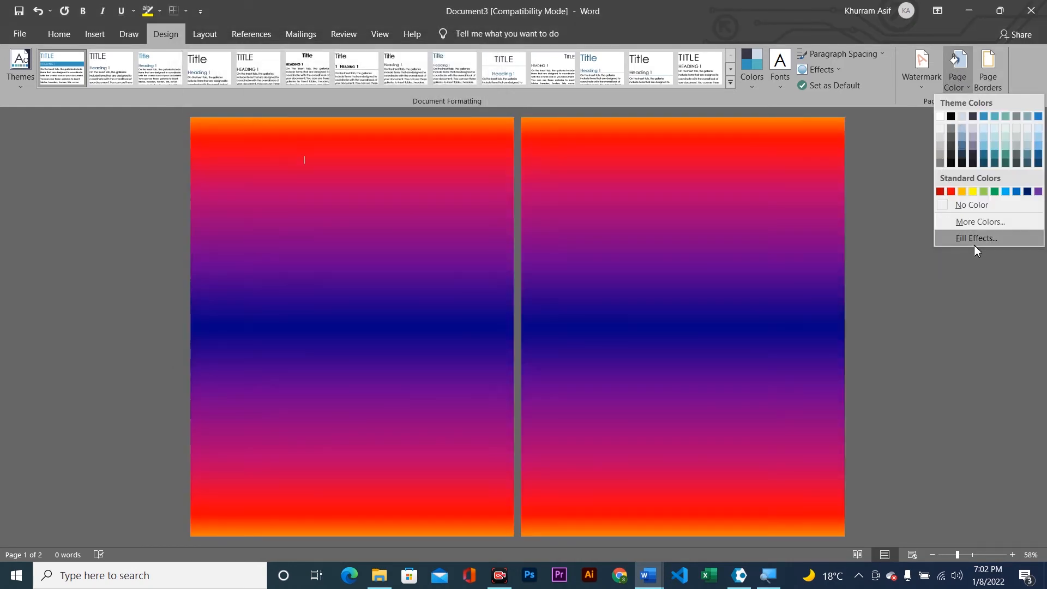
click(973, 240)
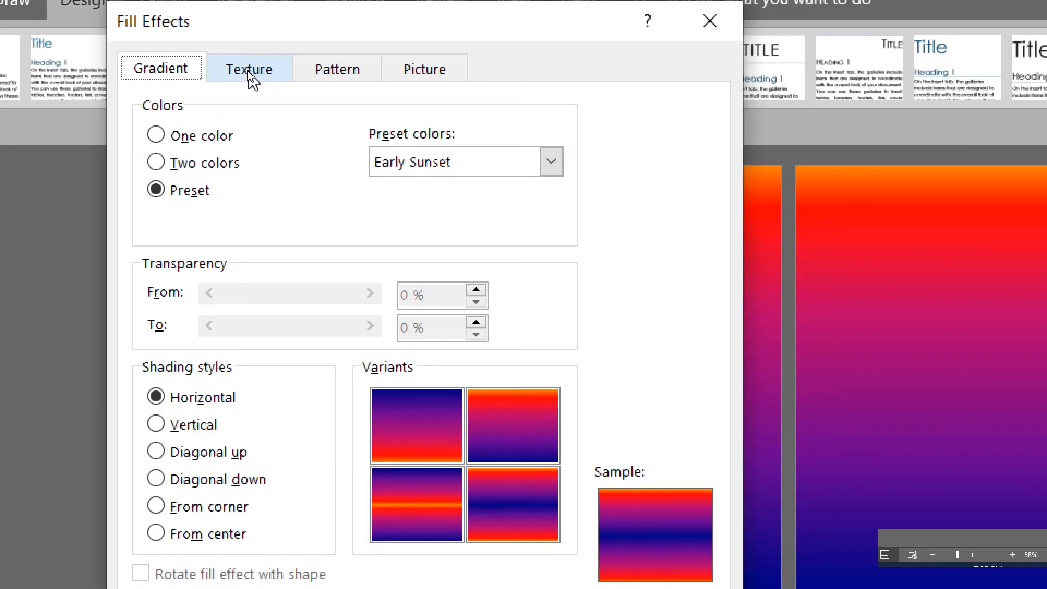
click(250, 71)
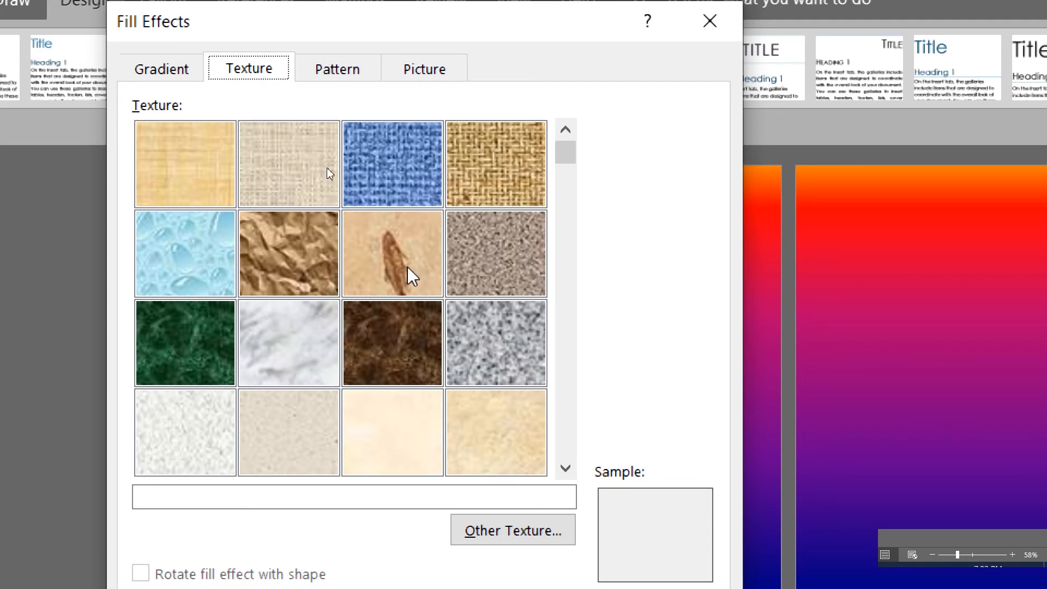
click(511, 408)
click(474, 321)
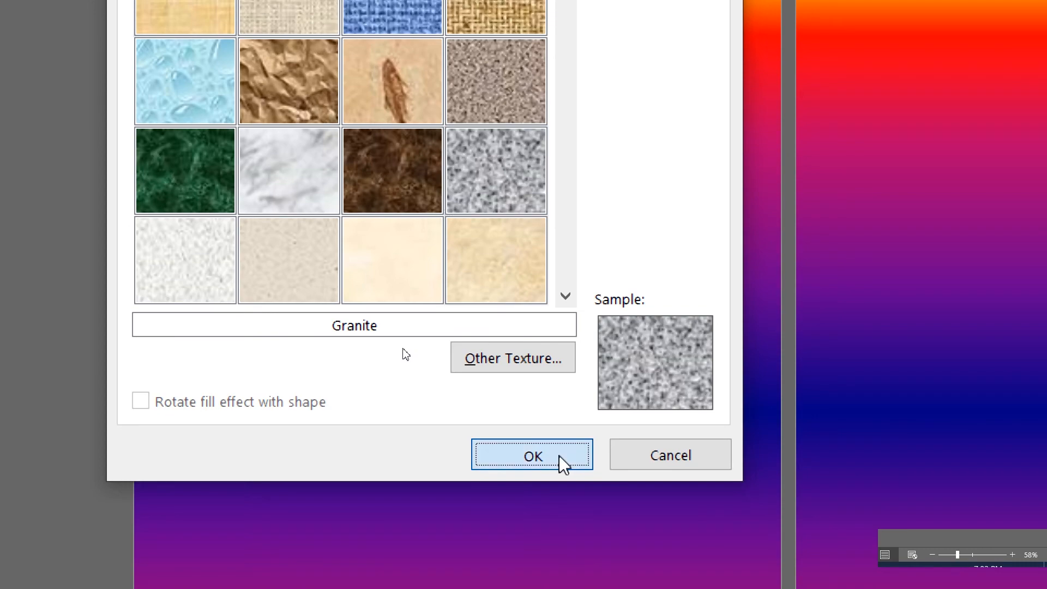
click(565, 464)
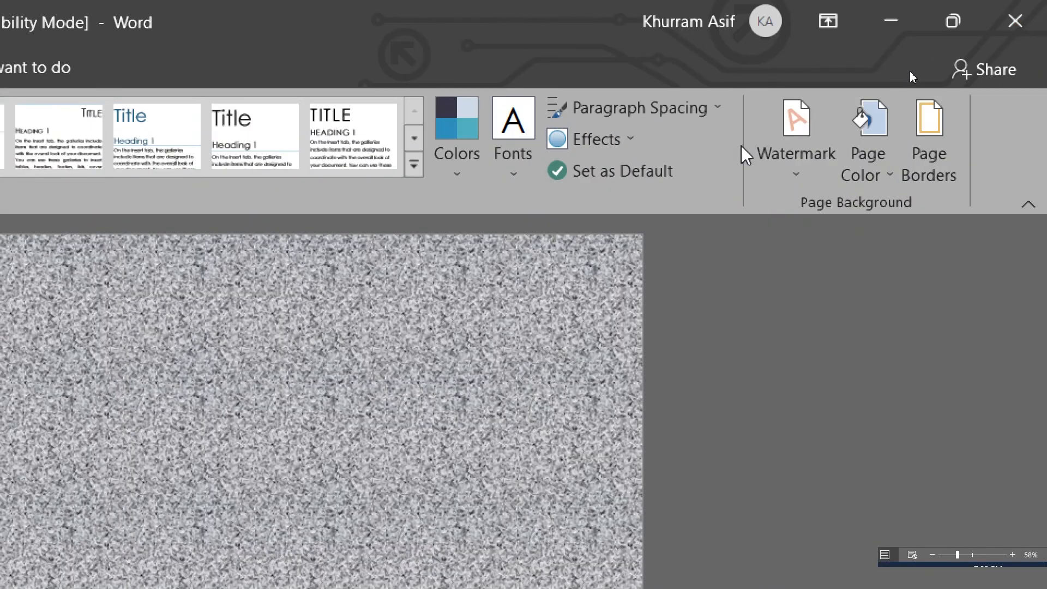
Fill the page background with the Solid diamond grid pattern, using a black foreground on the orange background
click(868, 161)
click(917, 474)
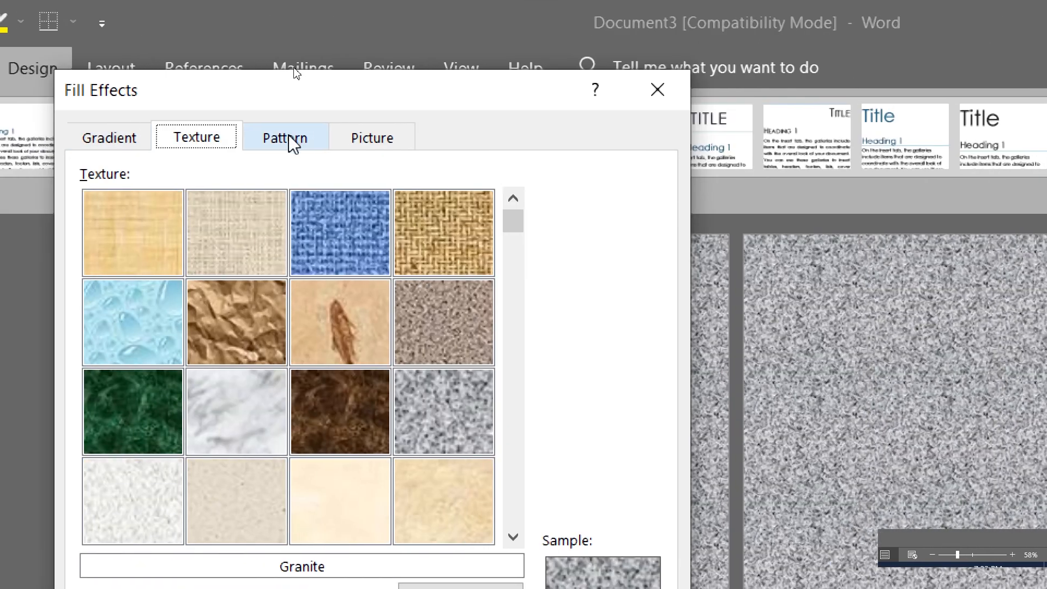
click(289, 139)
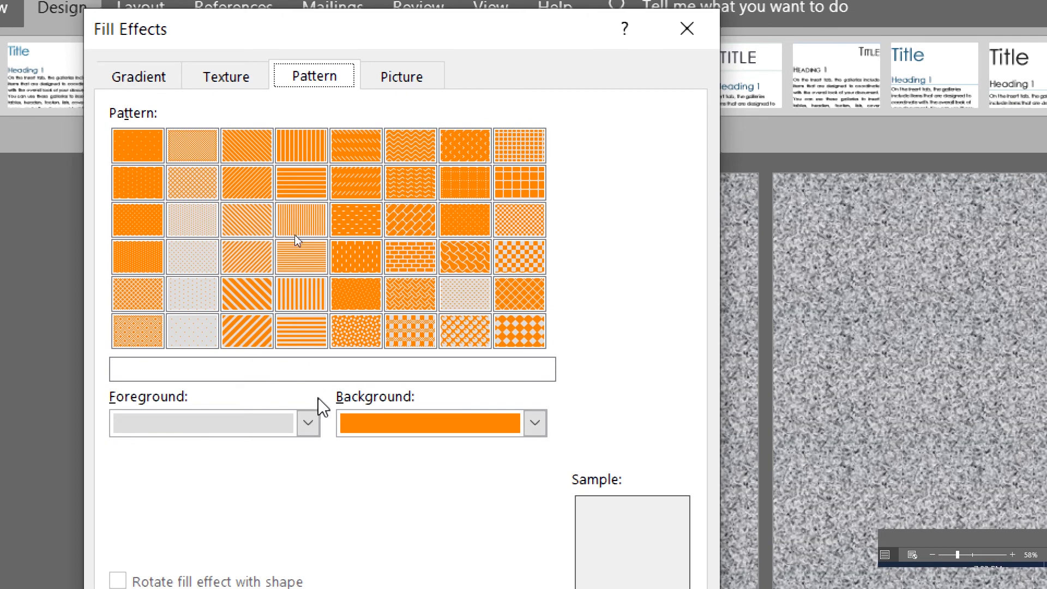
click(307, 423)
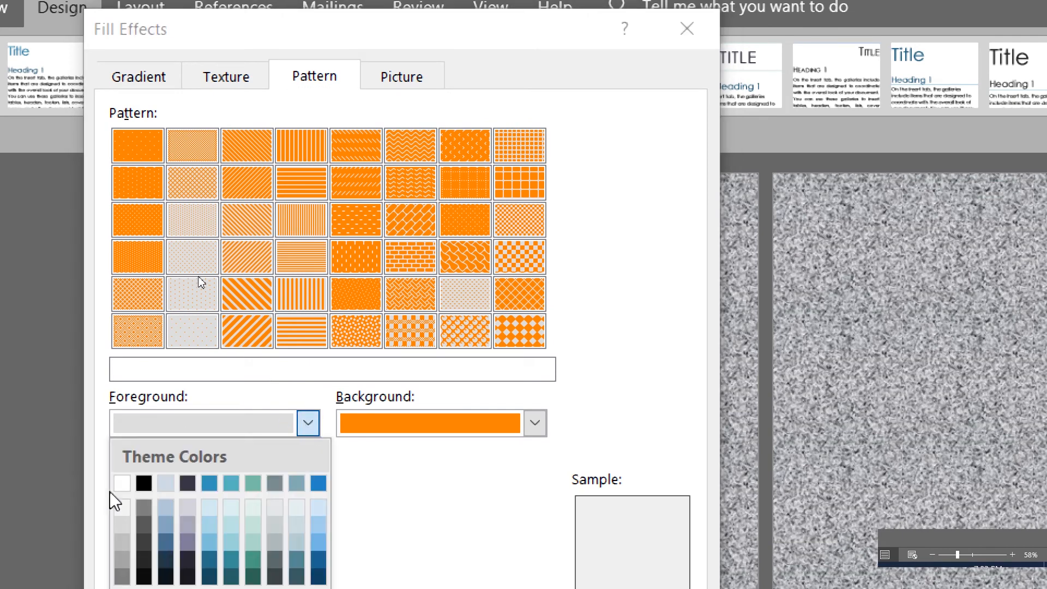
click(150, 479)
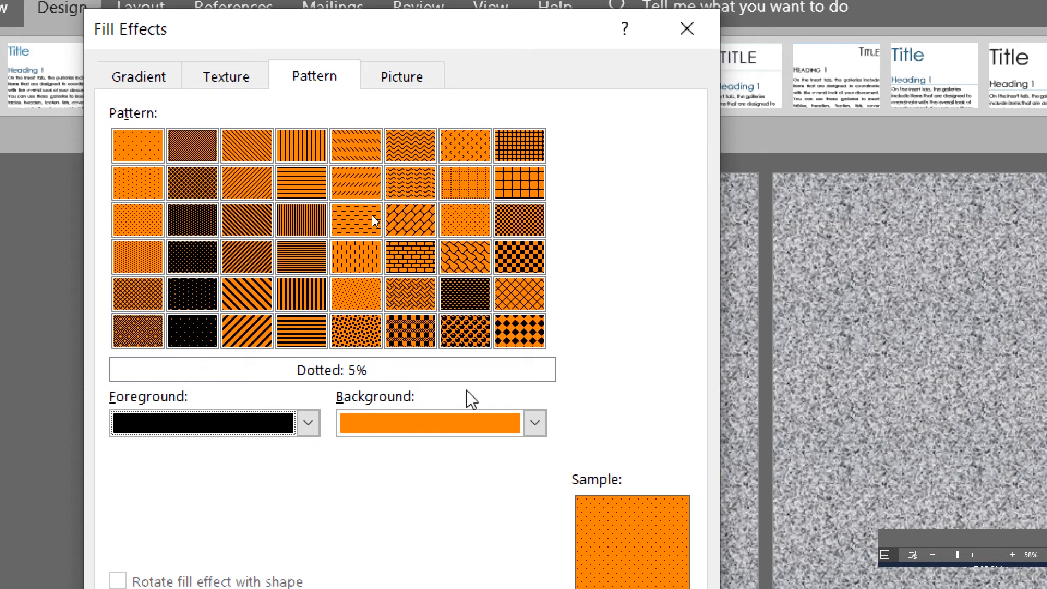
click(519, 329)
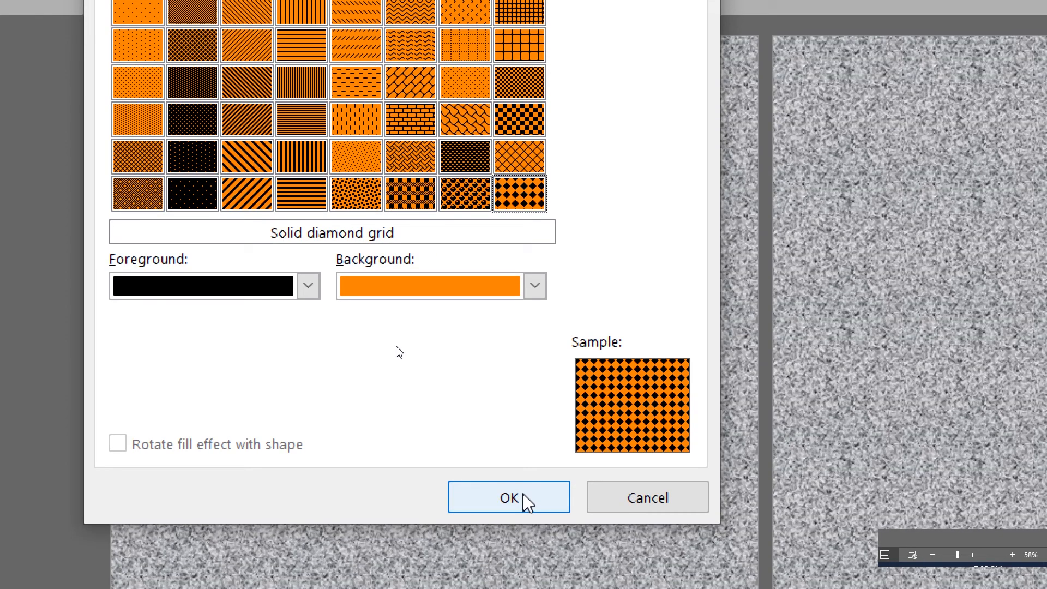
click(509, 497)
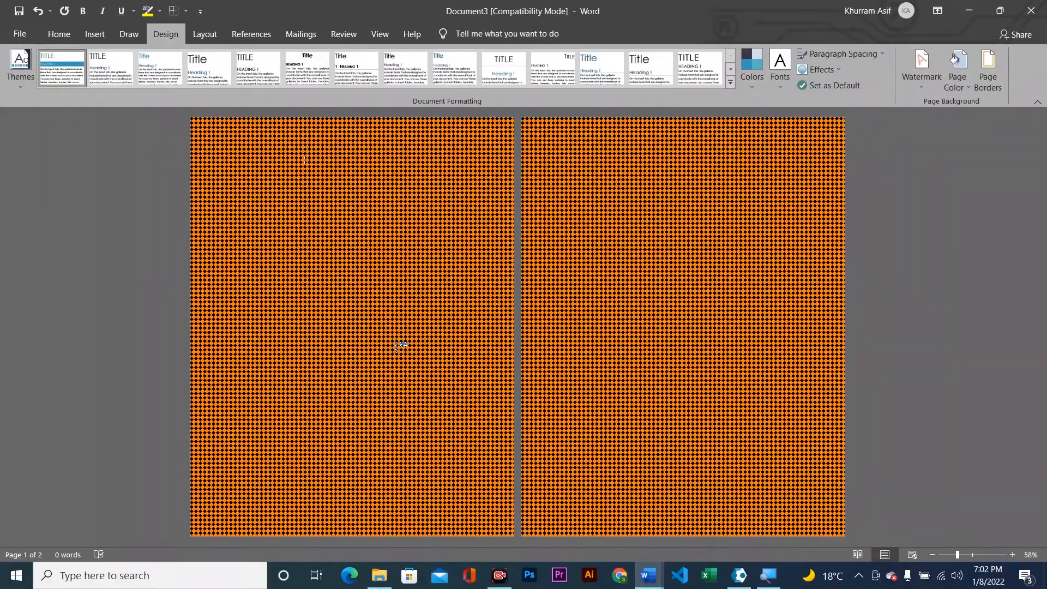
Replace the page background fill with the wood picture k89ApT.jpg from the computer
click(958, 77)
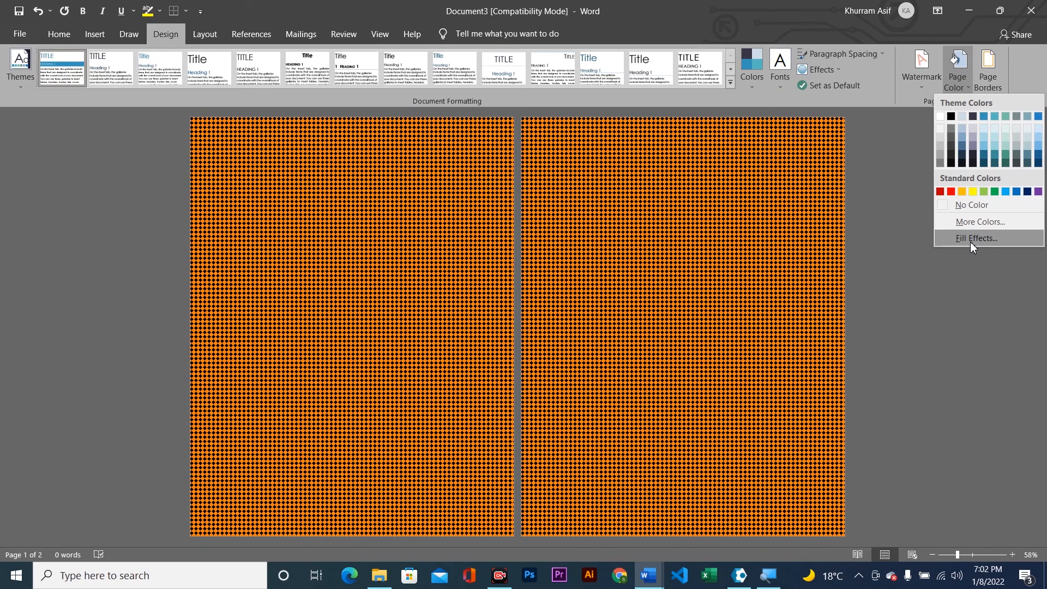
click(970, 241)
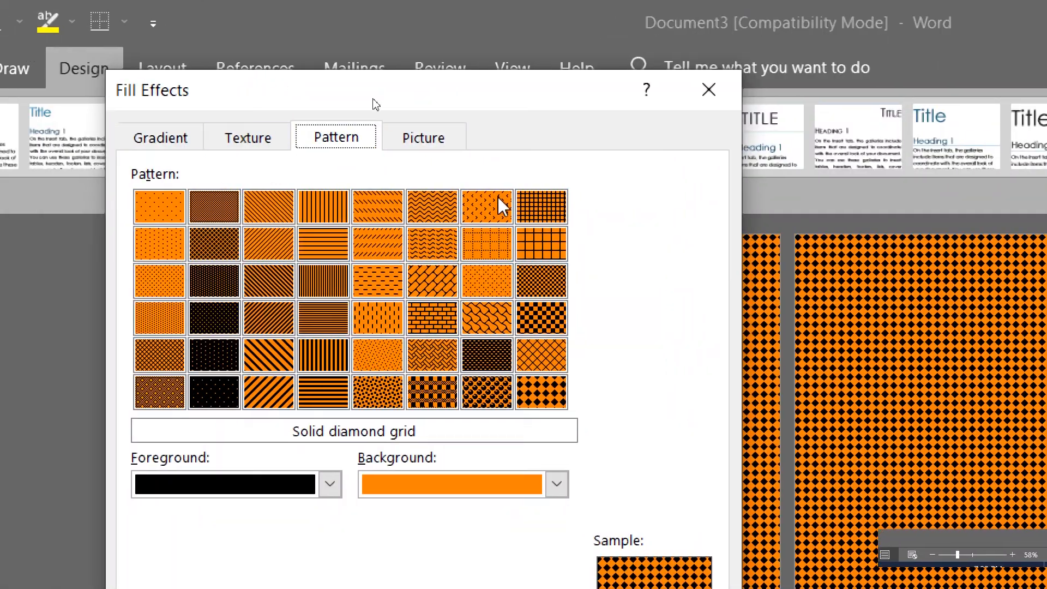
click(410, 143)
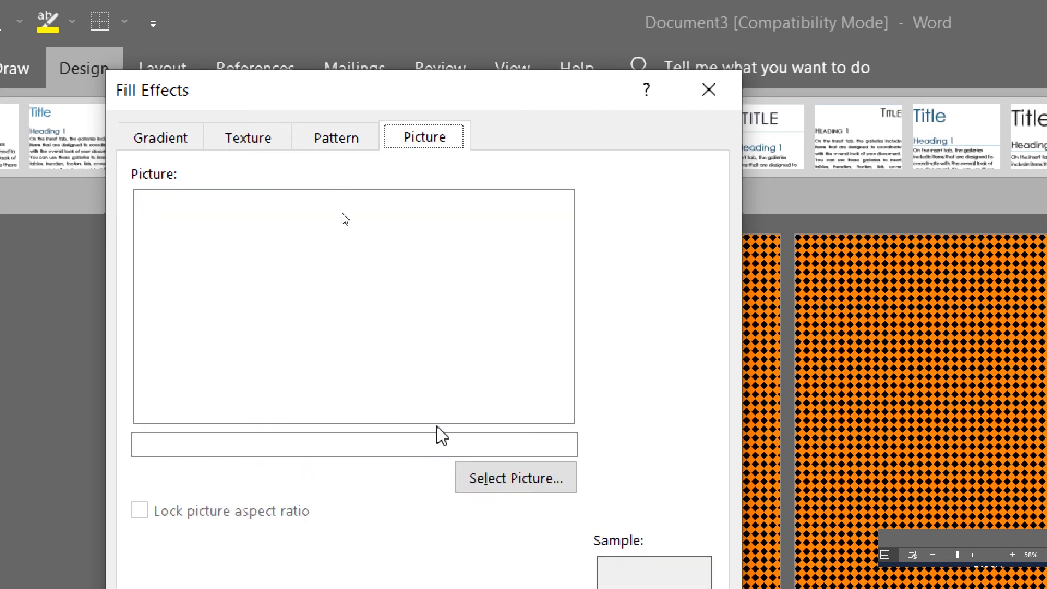
click(484, 489)
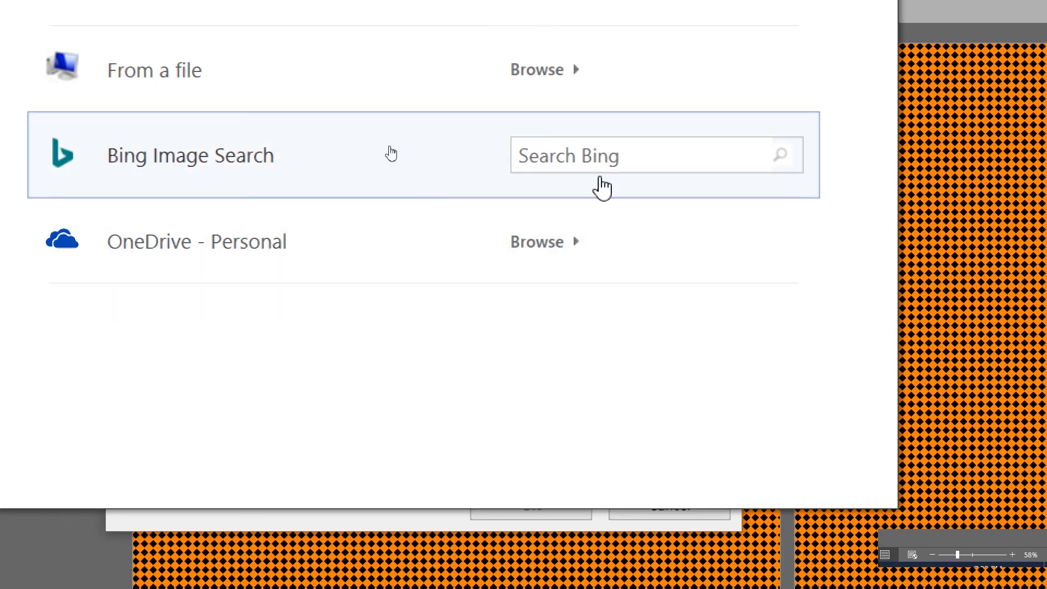
click(484, 91)
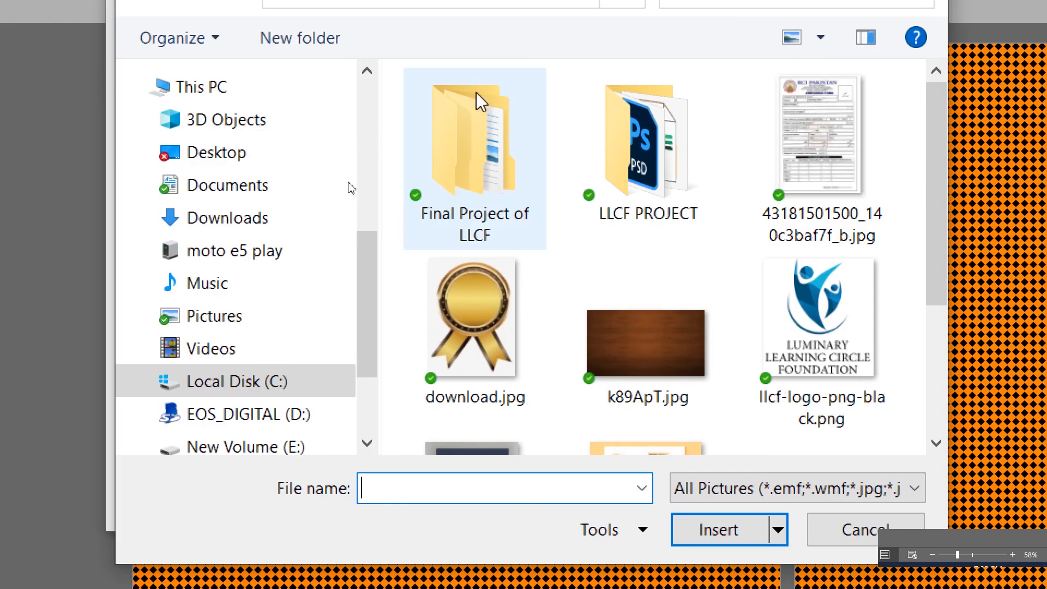
click(637, 358)
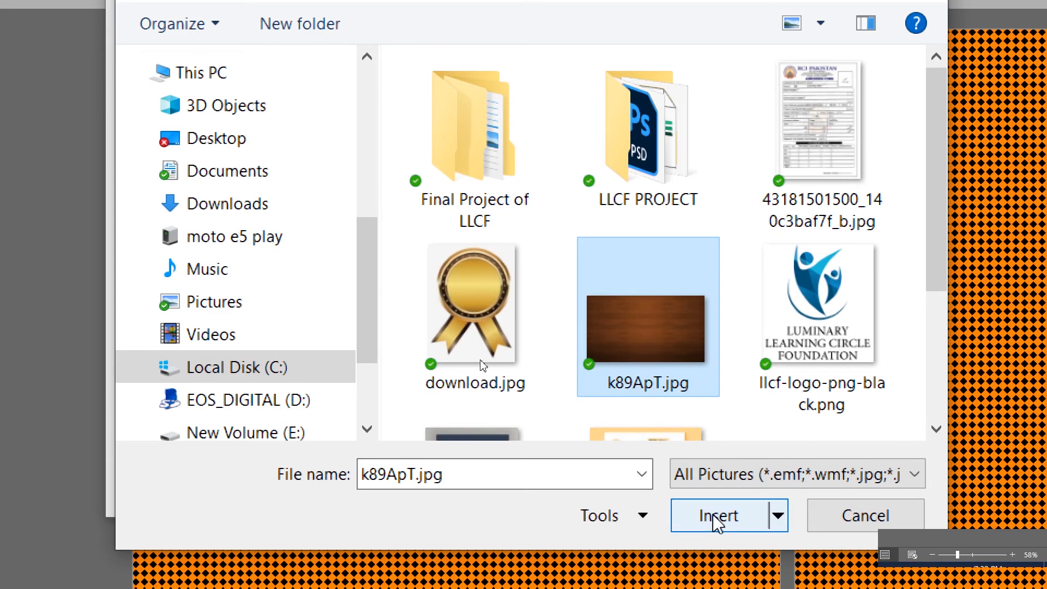
click(713, 530)
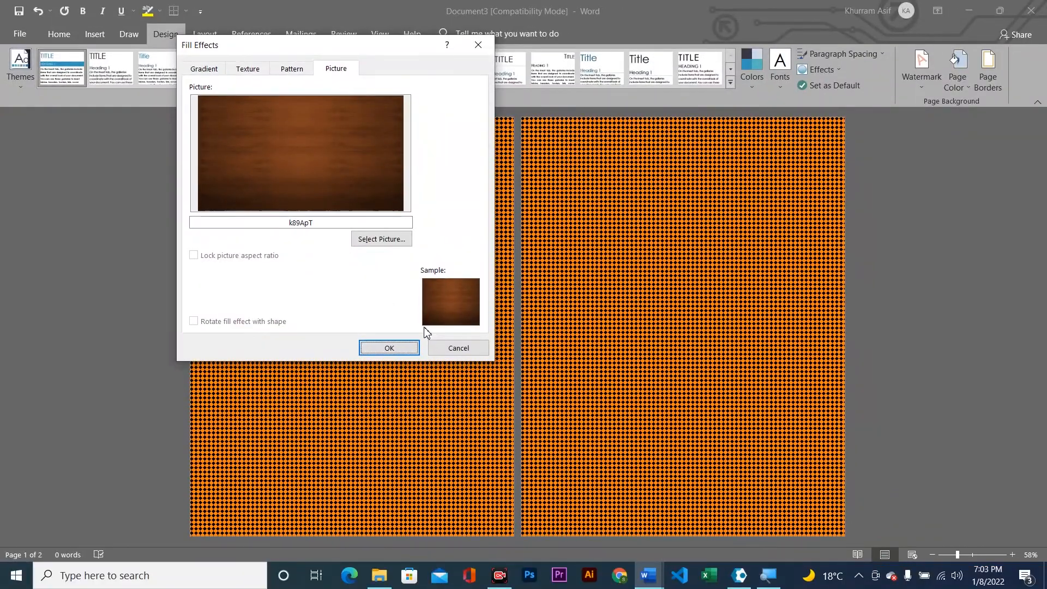
click(387, 350)
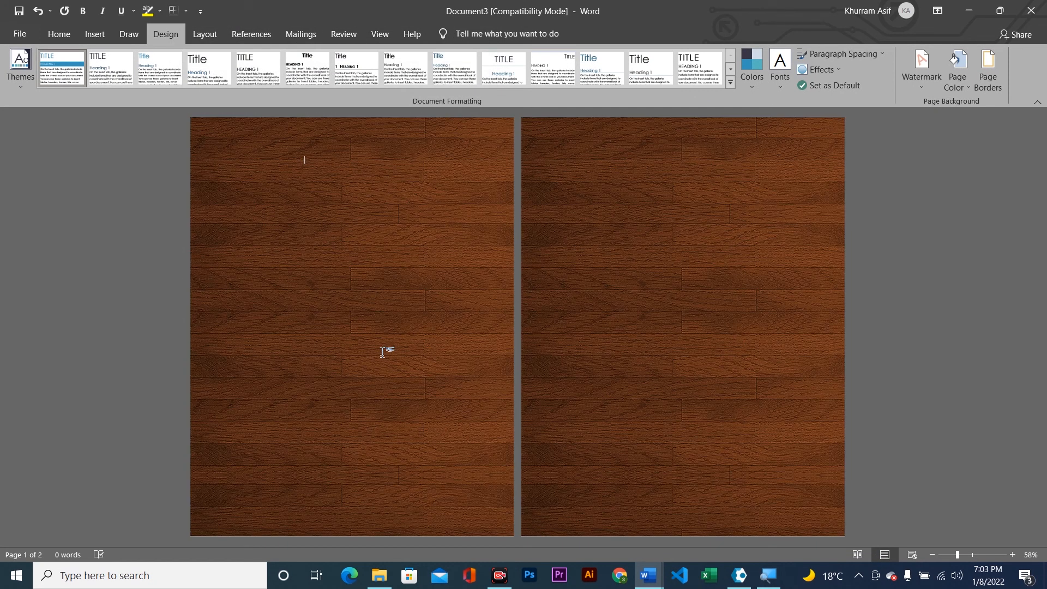
Remove the background fill from the pages by setting the page color to No Color
click(955, 81)
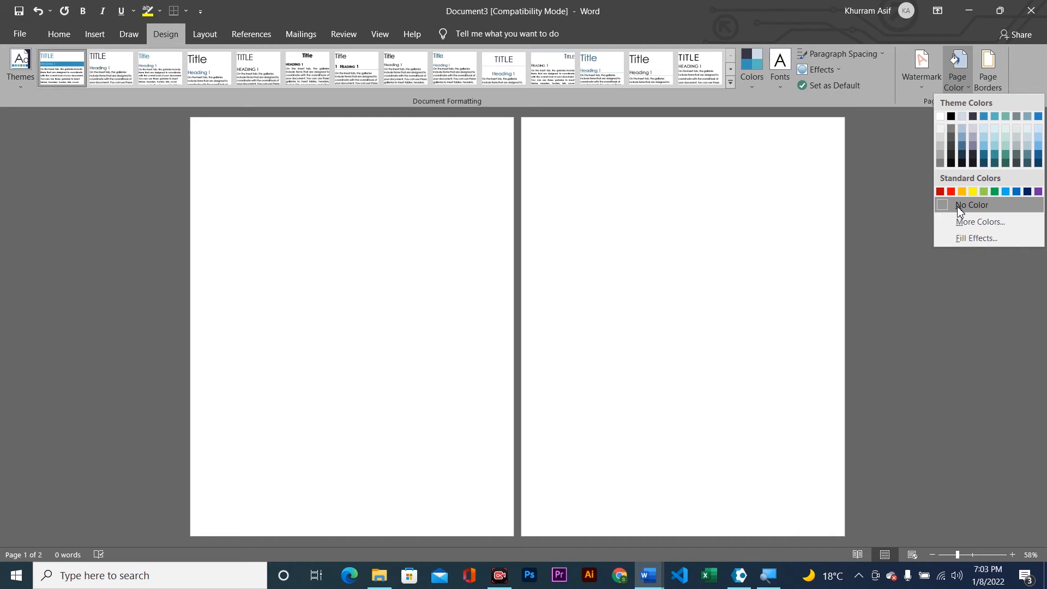
click(957, 205)
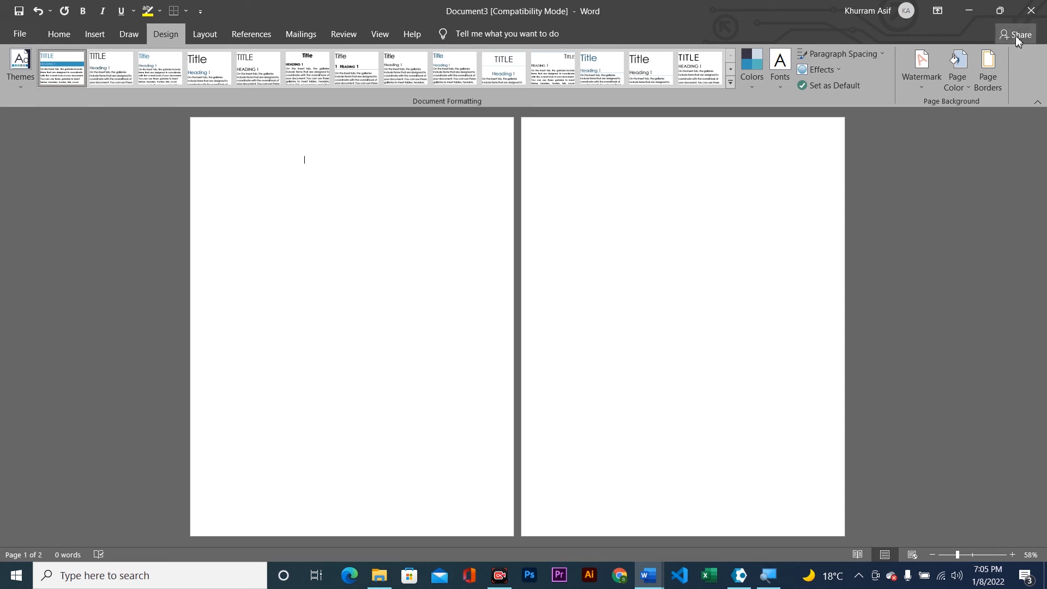
Set up a custom page border with the double line of one thick and one thin stroke, in red, 6 pt wide
click(999, 81)
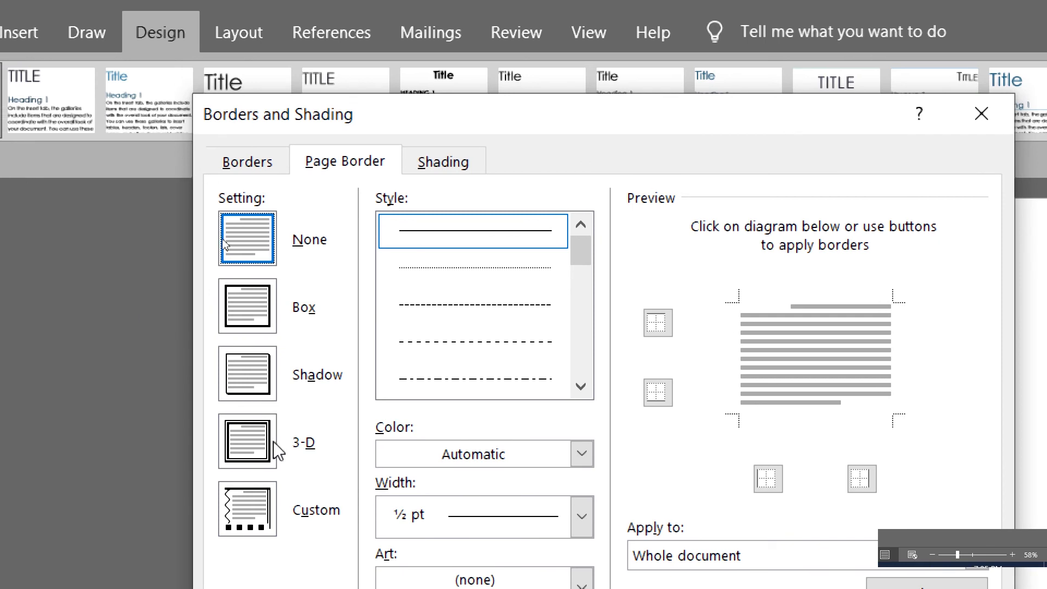
click(268, 521)
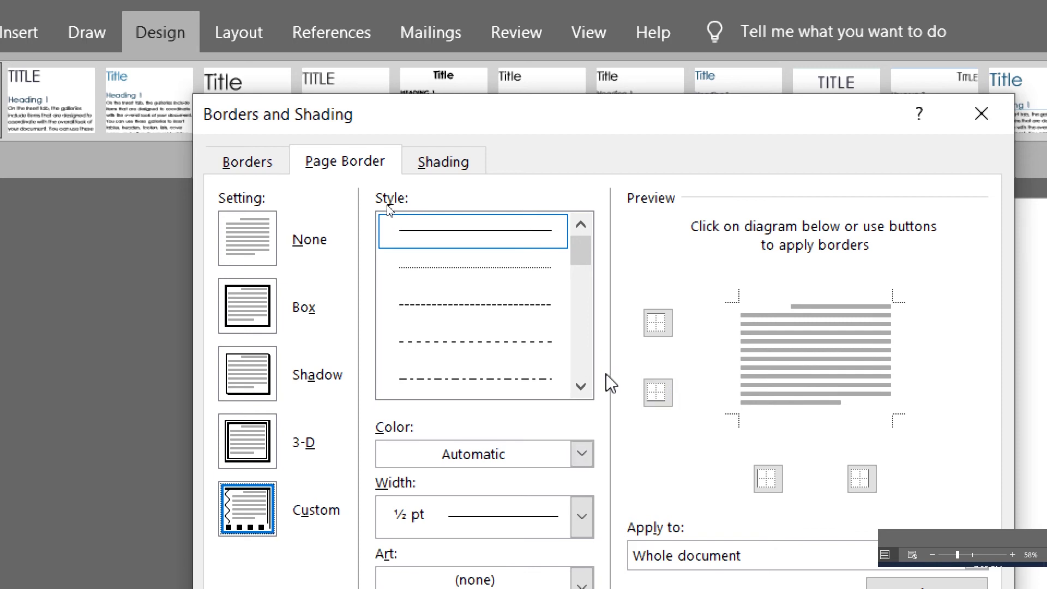
click(587, 386)
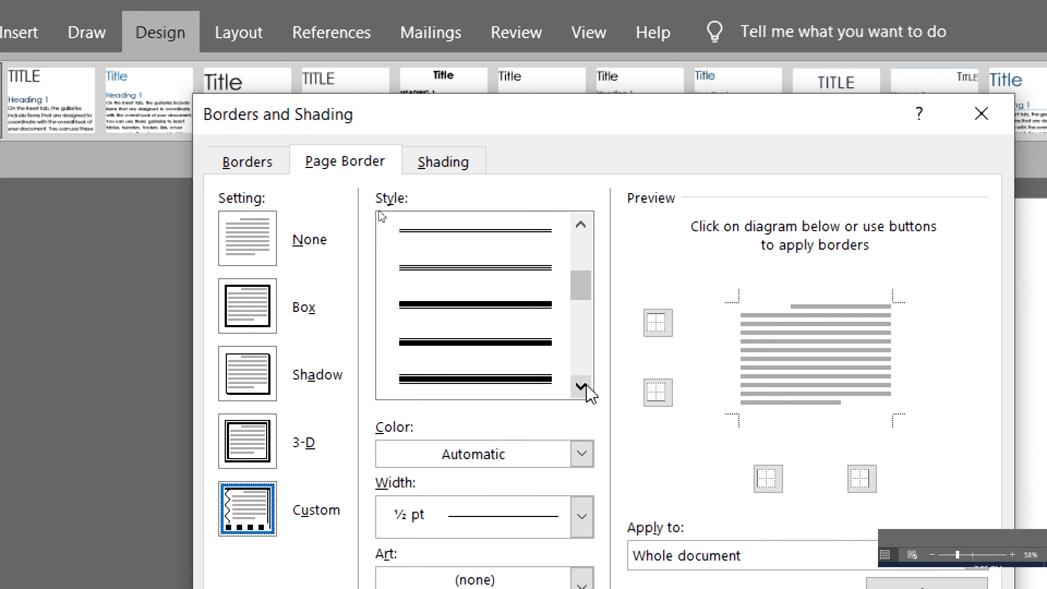
click(472, 306)
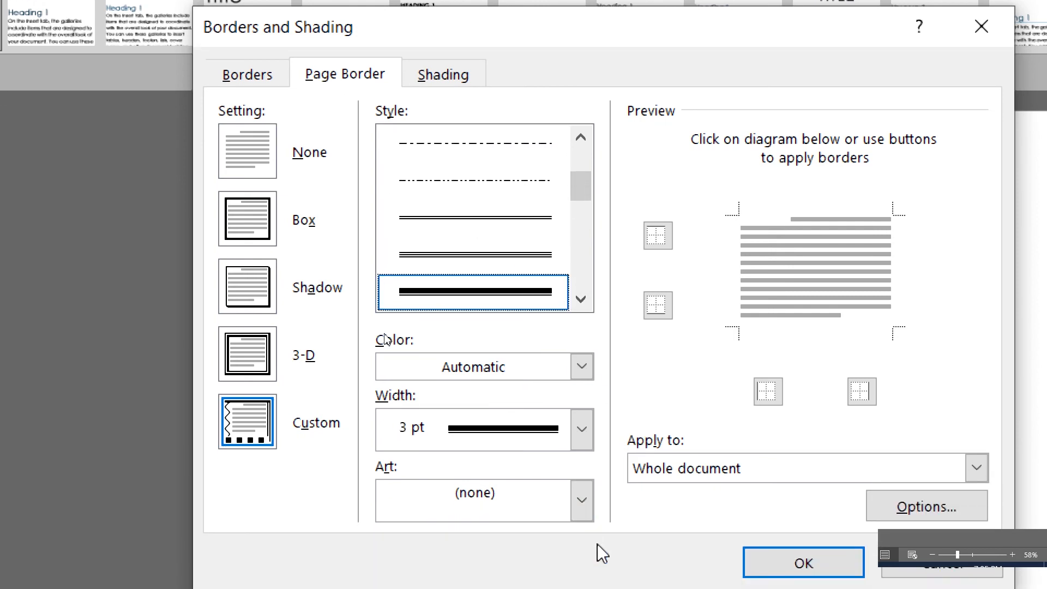
click(580, 367)
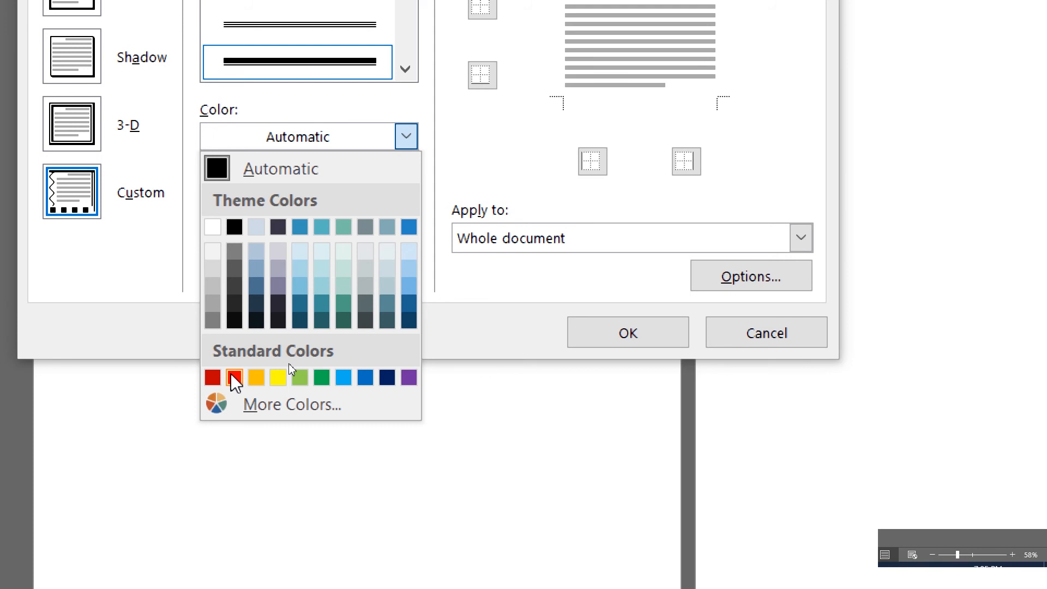
click(234, 377)
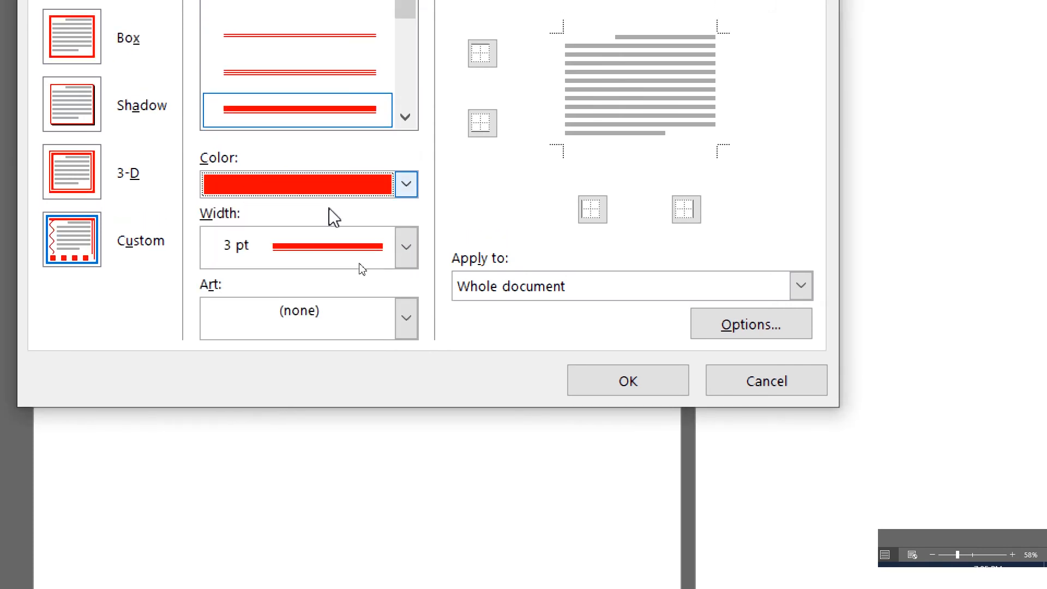
click(408, 247)
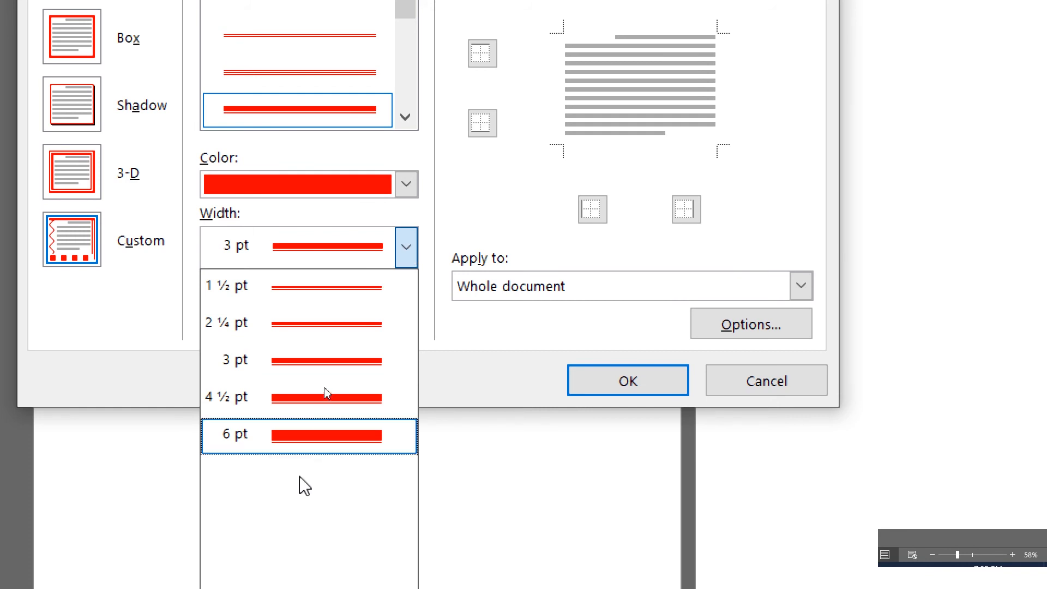
click(305, 437)
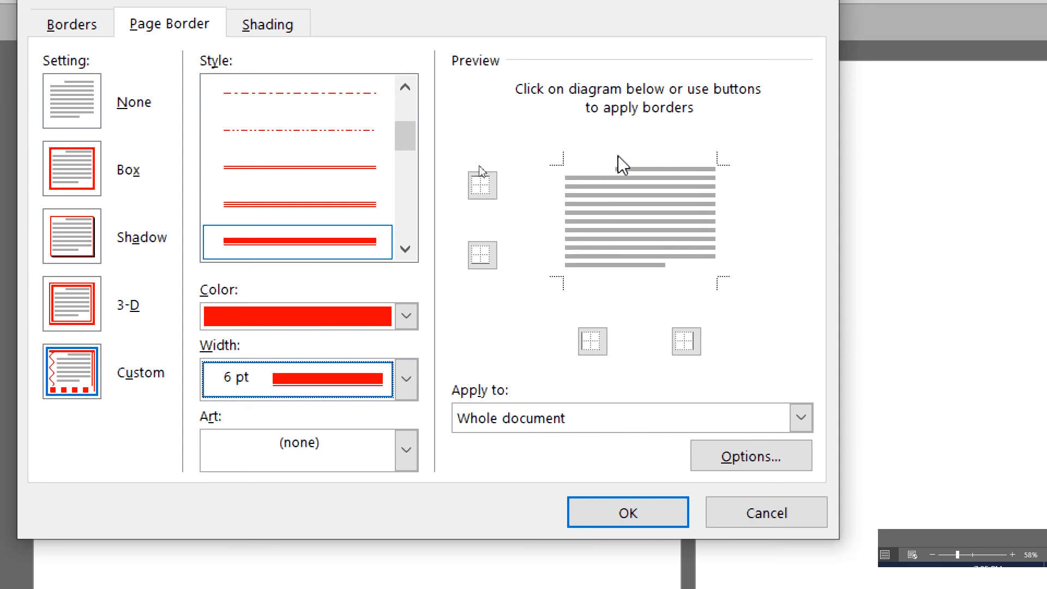
Add the red border to the top, bottom, left and right page edges and apply it to the whole document
click(482, 186)
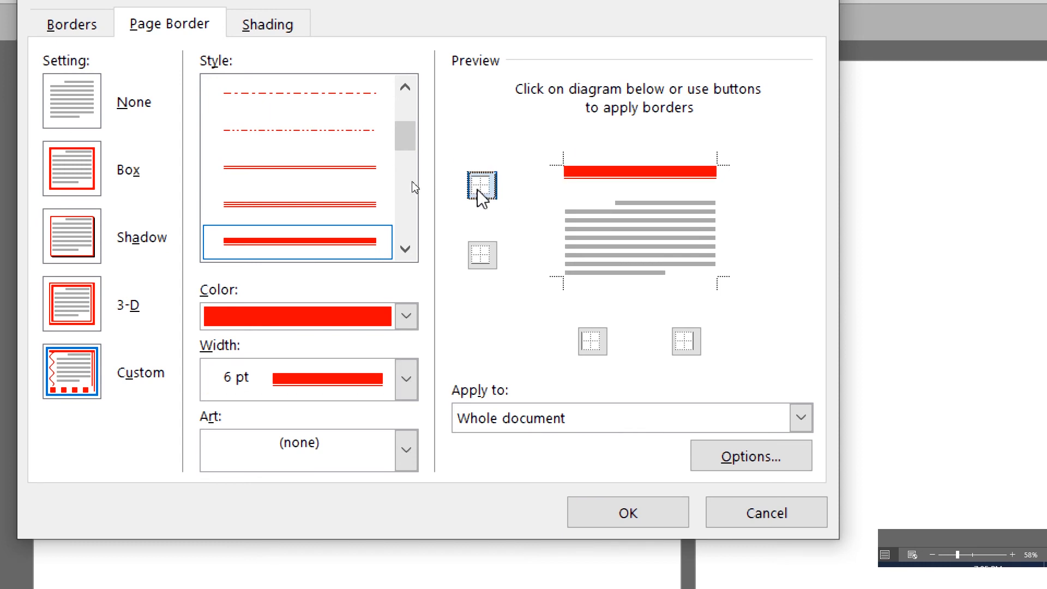
click(483, 256)
click(589, 352)
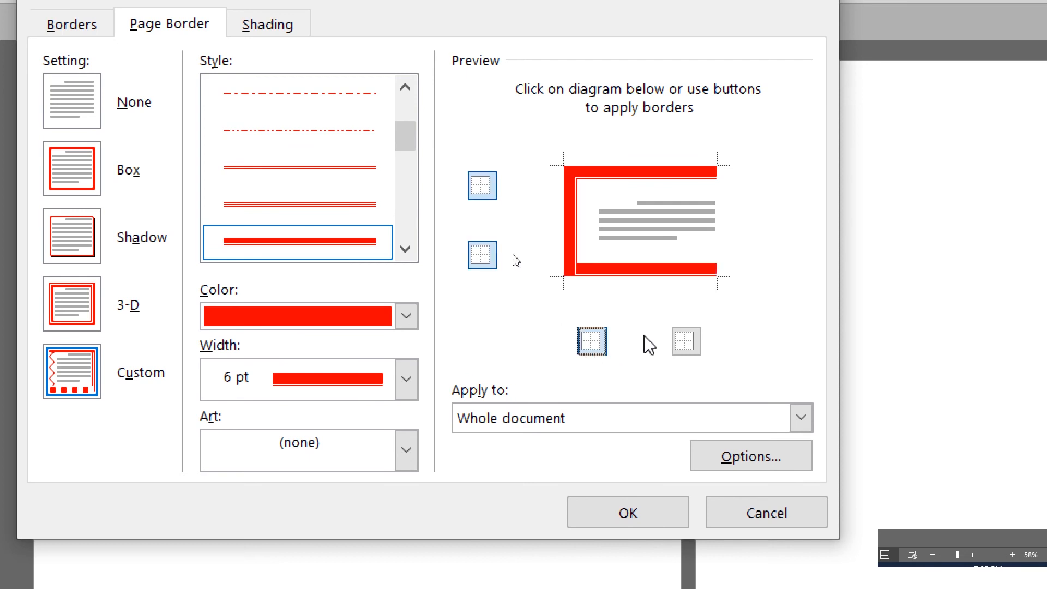
click(686, 342)
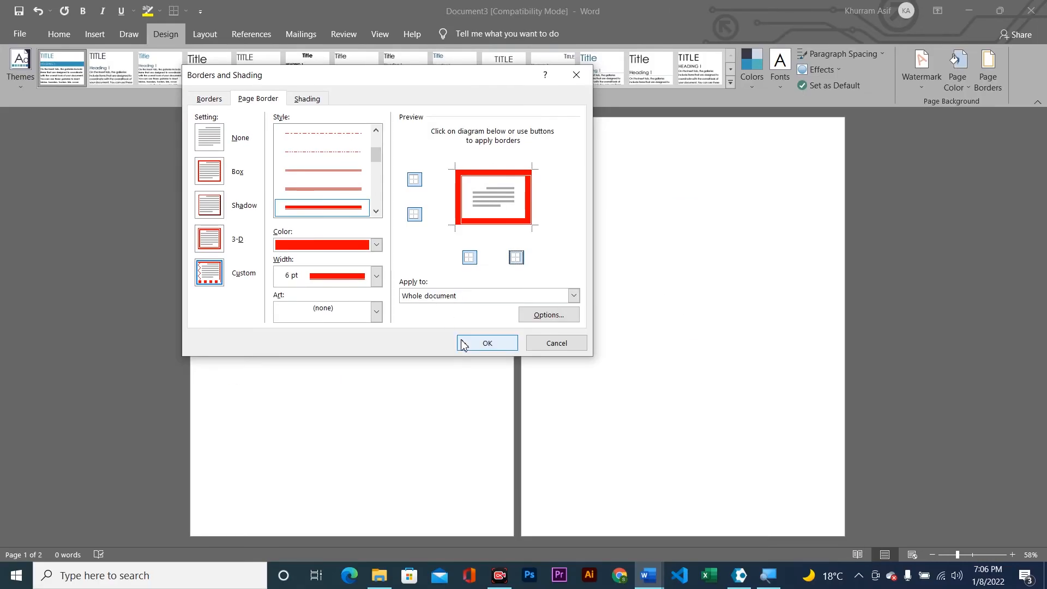
click(577, 511)
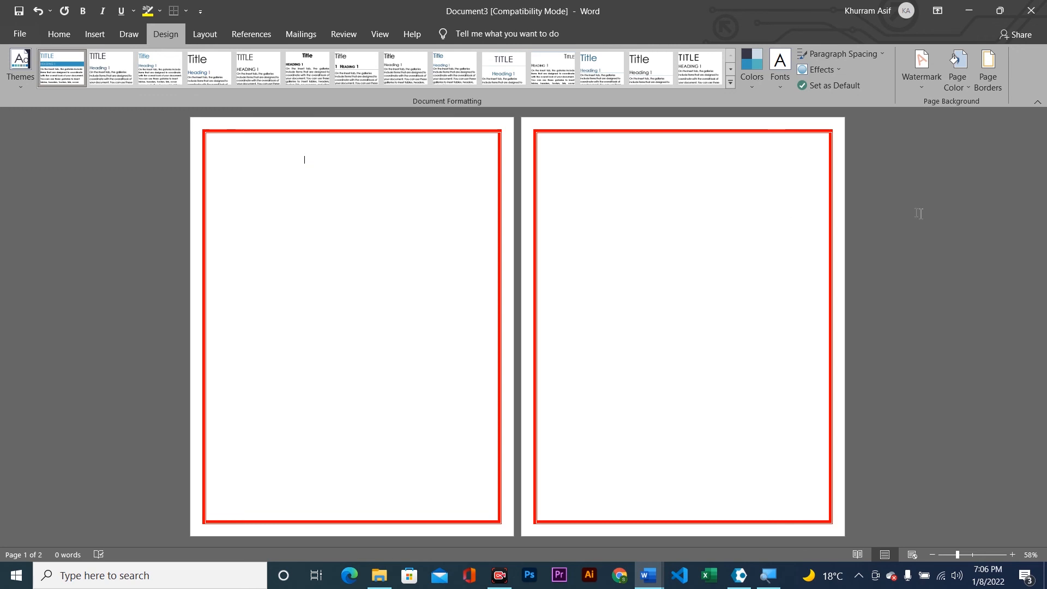
Replace the page border with the muffin art border across the whole document
click(985, 90)
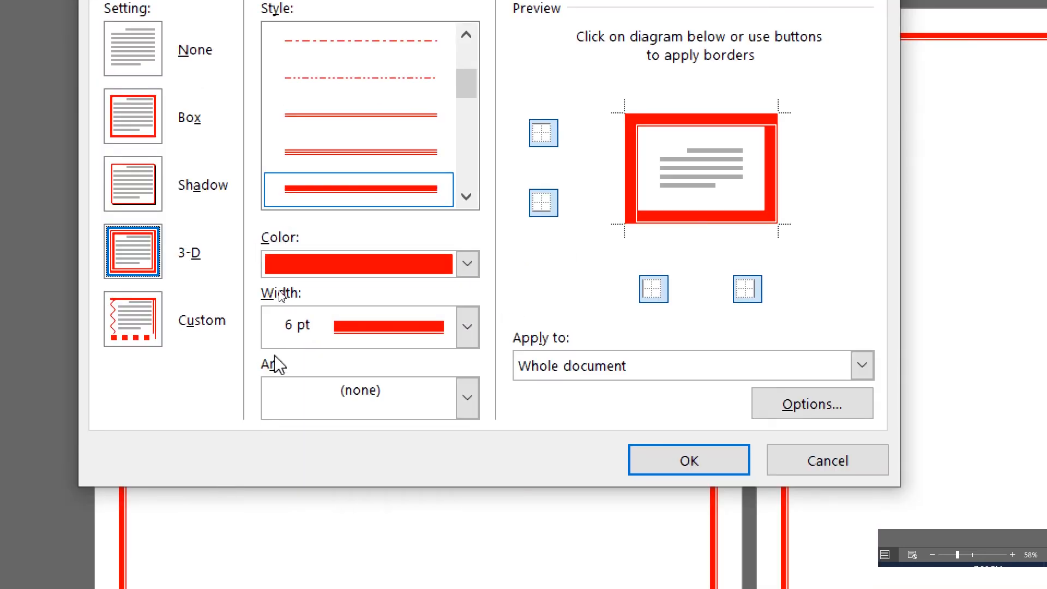
click(462, 402)
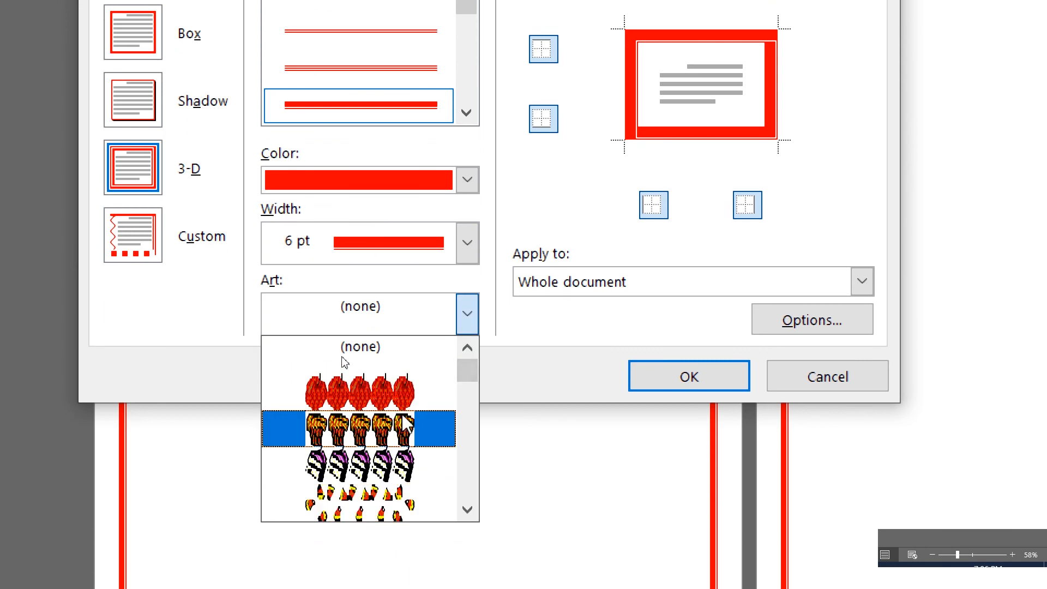
click(408, 432)
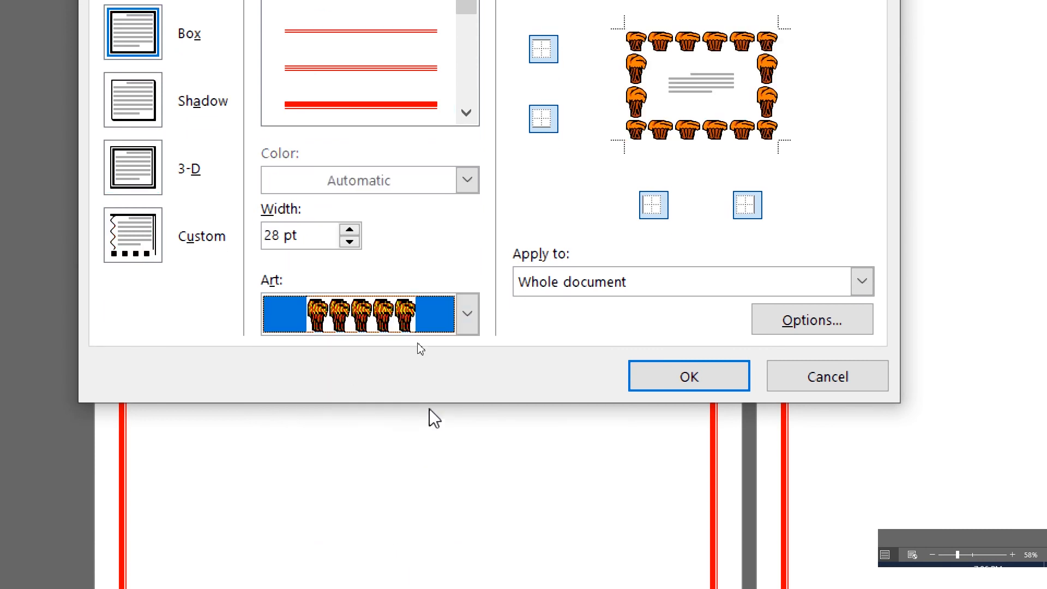
click(650, 375)
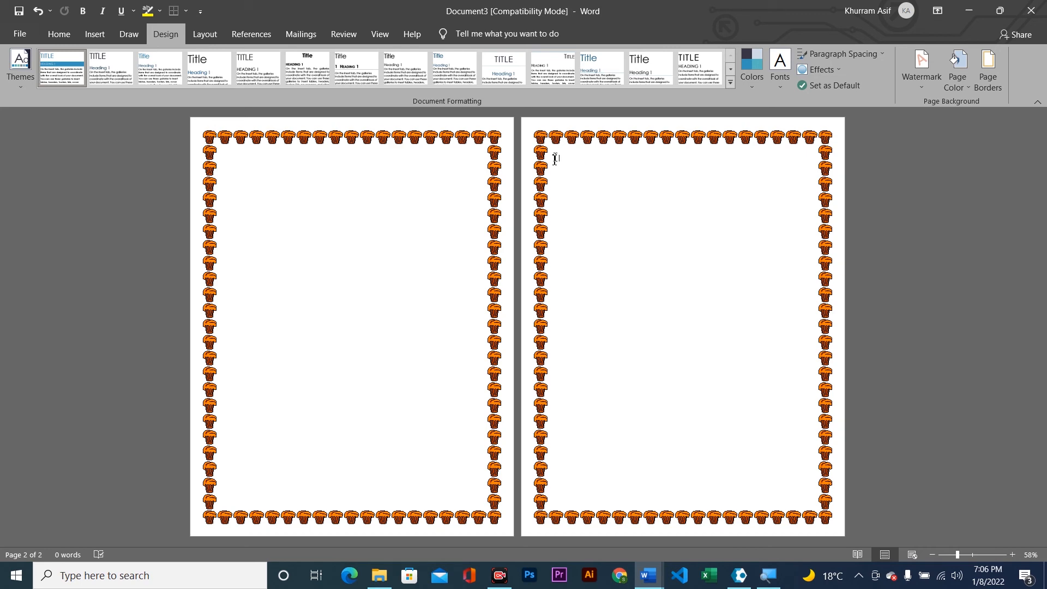
Insert a section break at the start of the second page
click(216, 34)
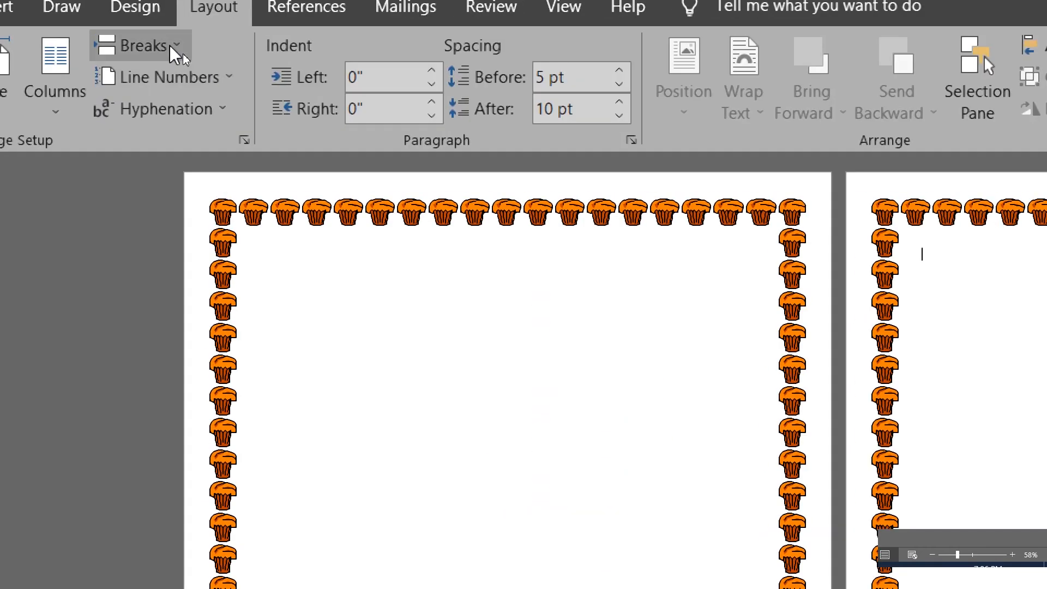
click(174, 52)
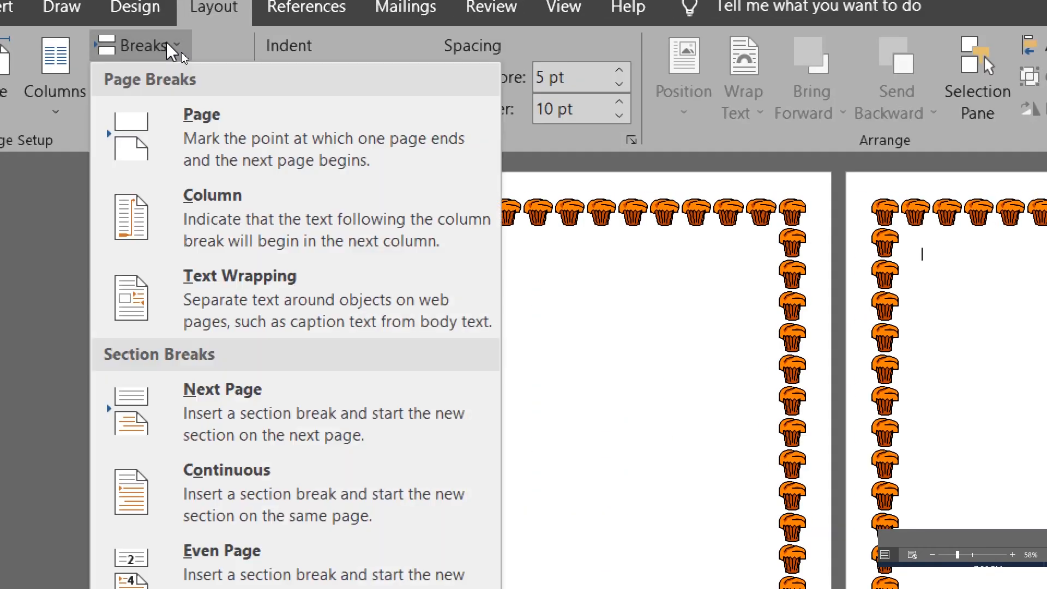
click(206, 531)
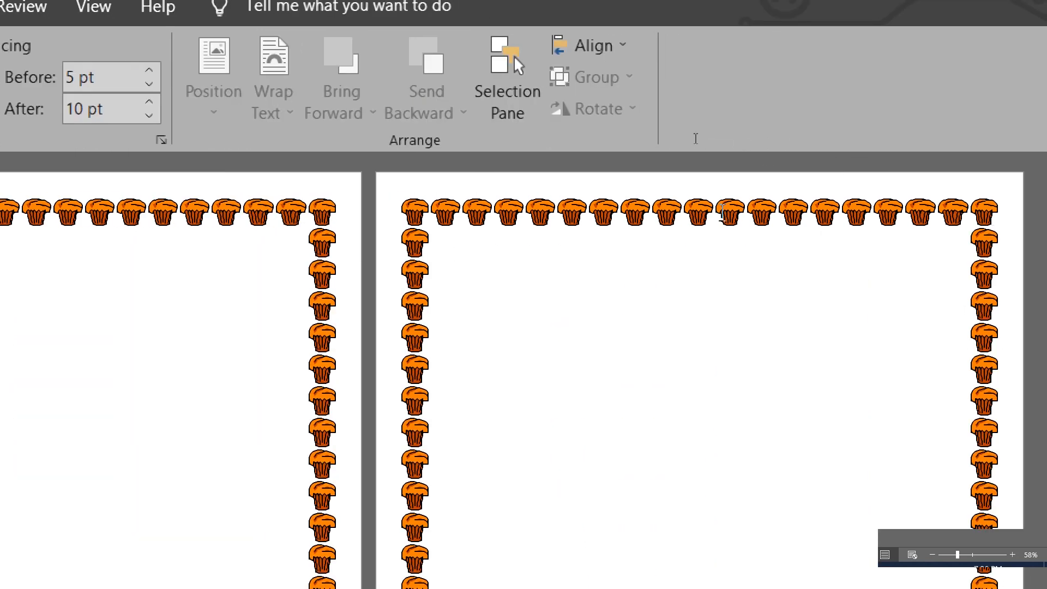
Open the header on the second page and unlink the Section 2 header from the previous section
double_click(722, 213)
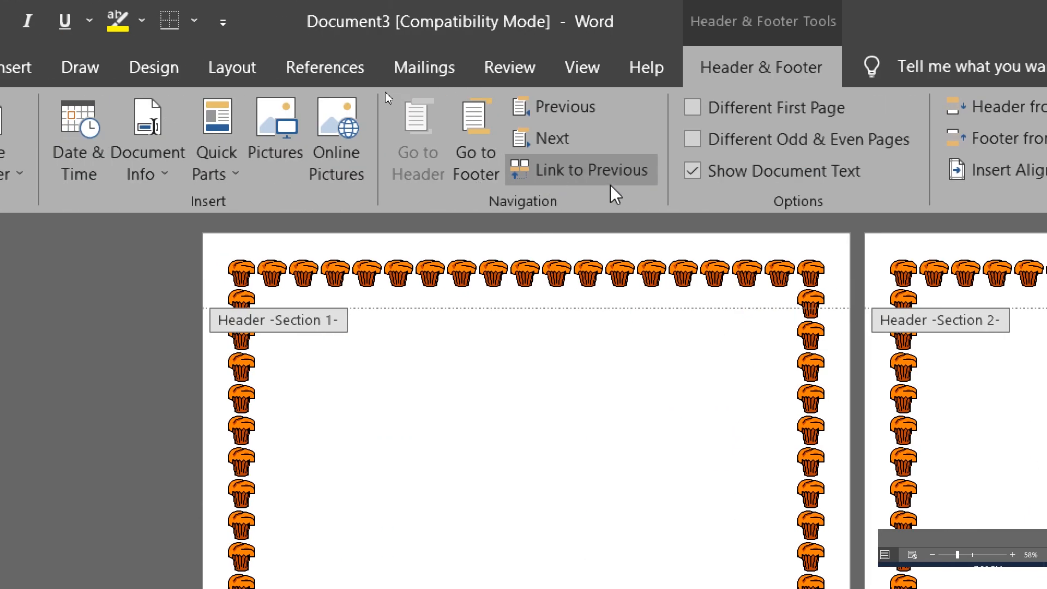
click(581, 173)
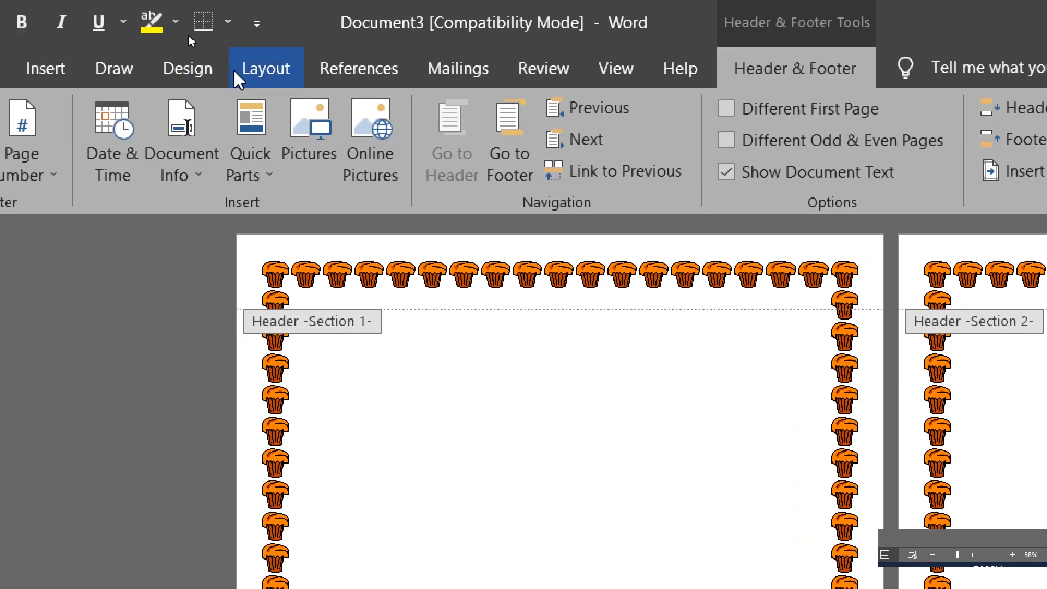
Replace the second page's muffin border with a 3 pt thick-and-thin double line in automatic color, applied to this section only
click(196, 71)
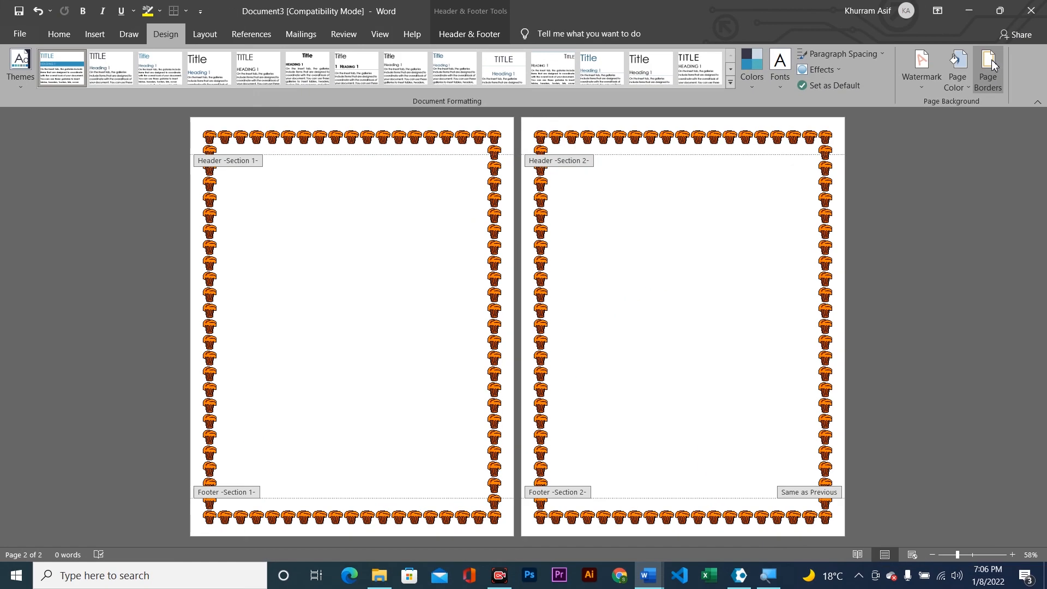
click(937, 120)
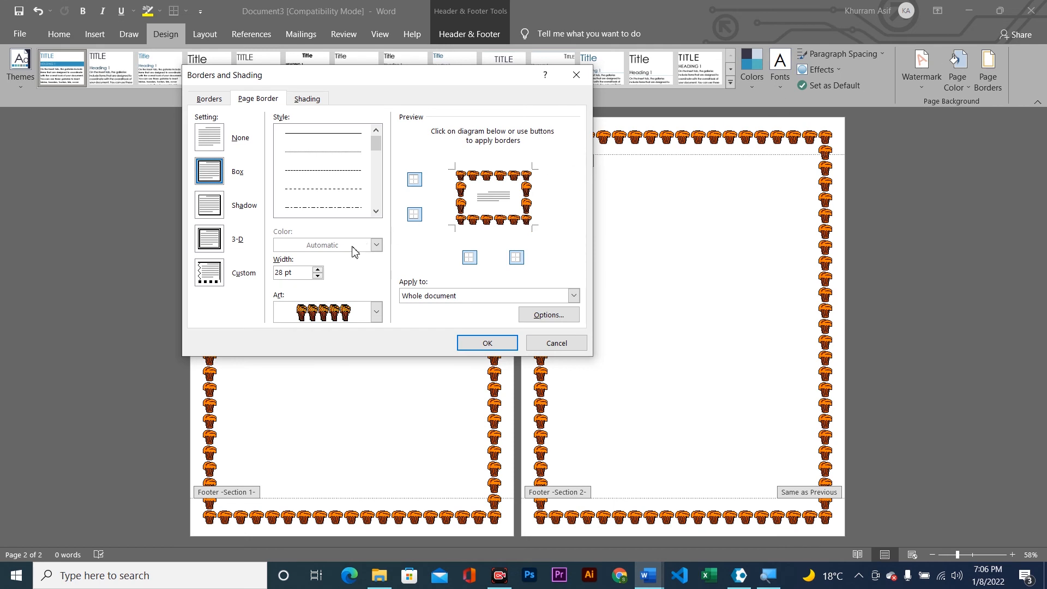
click(214, 274)
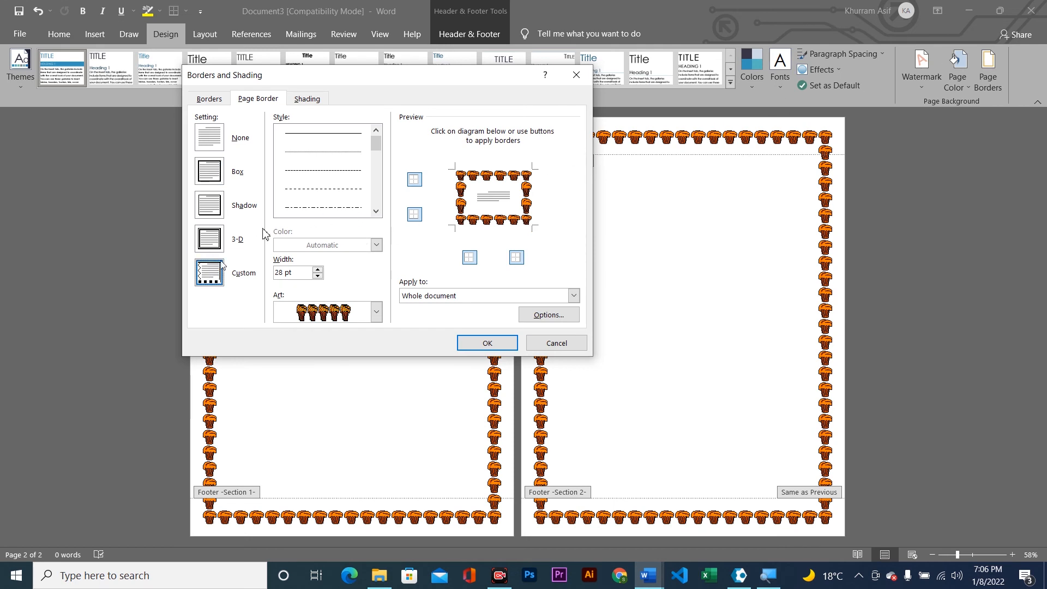
click(375, 211)
click(376, 211)
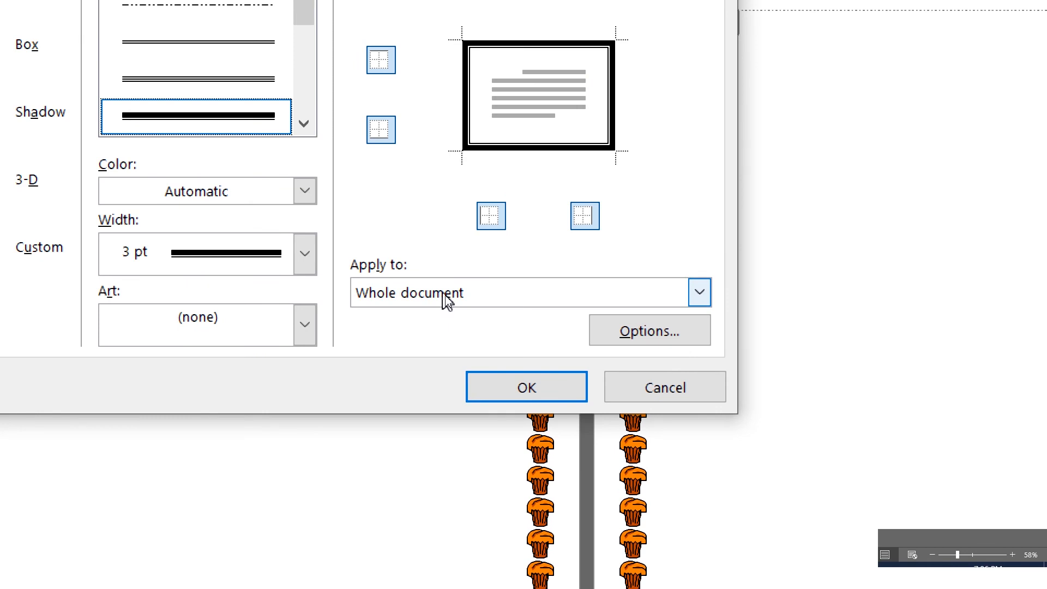
click(447, 300)
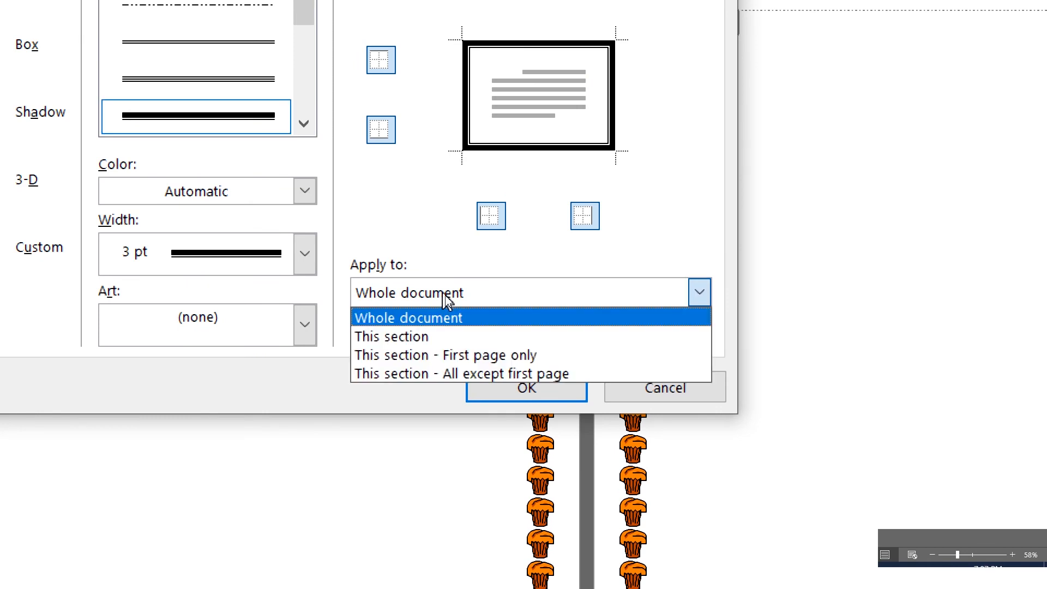
click(413, 337)
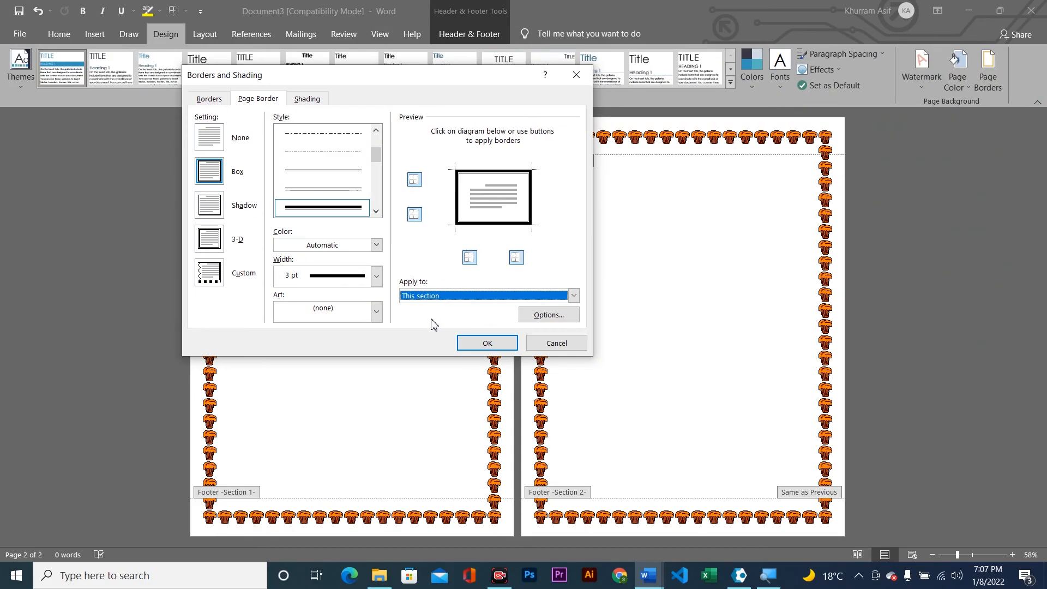
click(482, 344)
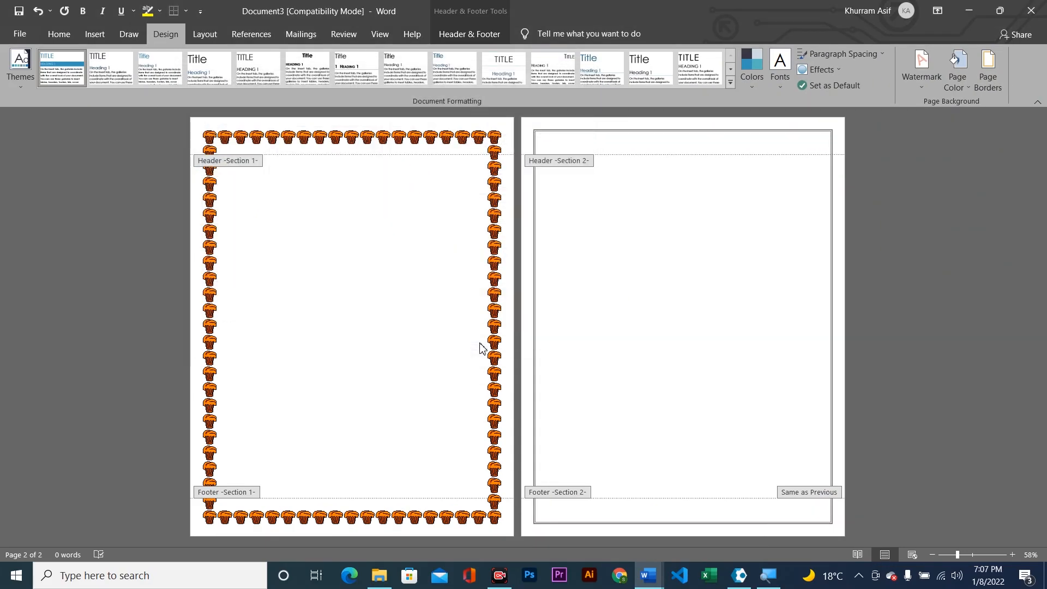